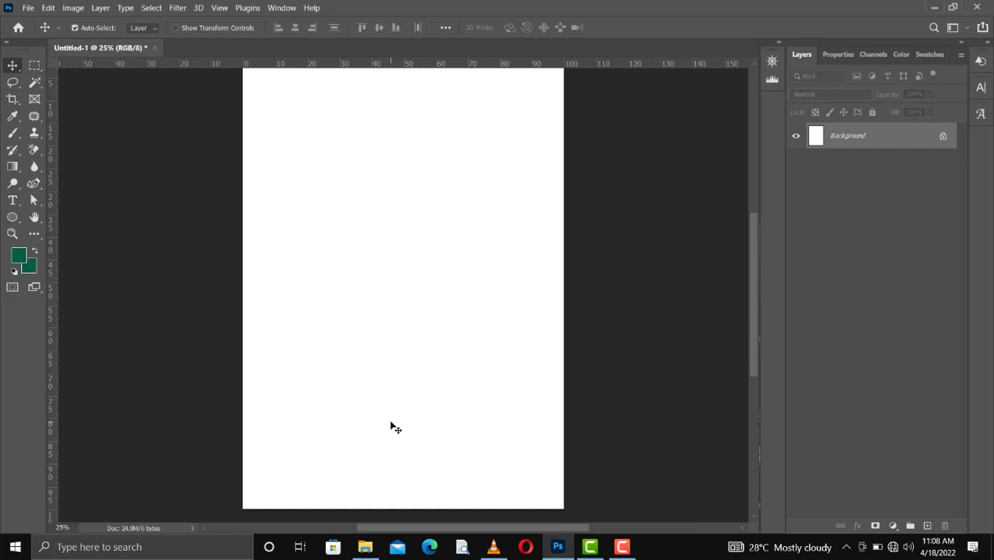
- Add a vertical guide at about 24 and a horizontal guide at about 50 on the canvas rulers
left_click_drag(56, 333, 321, 329)
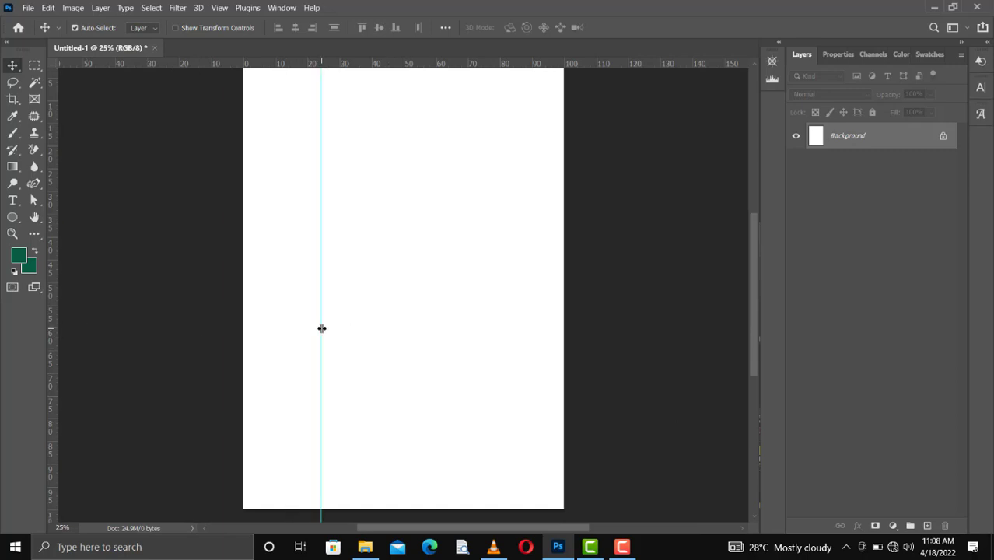
left_click_drag(155, 67, 152, 293)
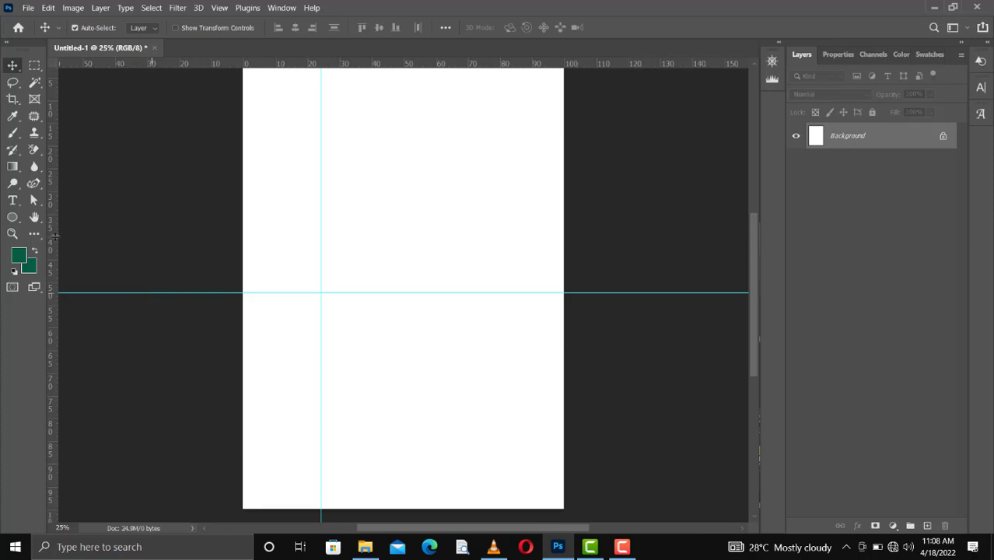
- Draw a dark green circle about 728 px in diameter over the canvas's left edge with the Ellipse tool
left_click(14, 219)
left_click(66, 241)
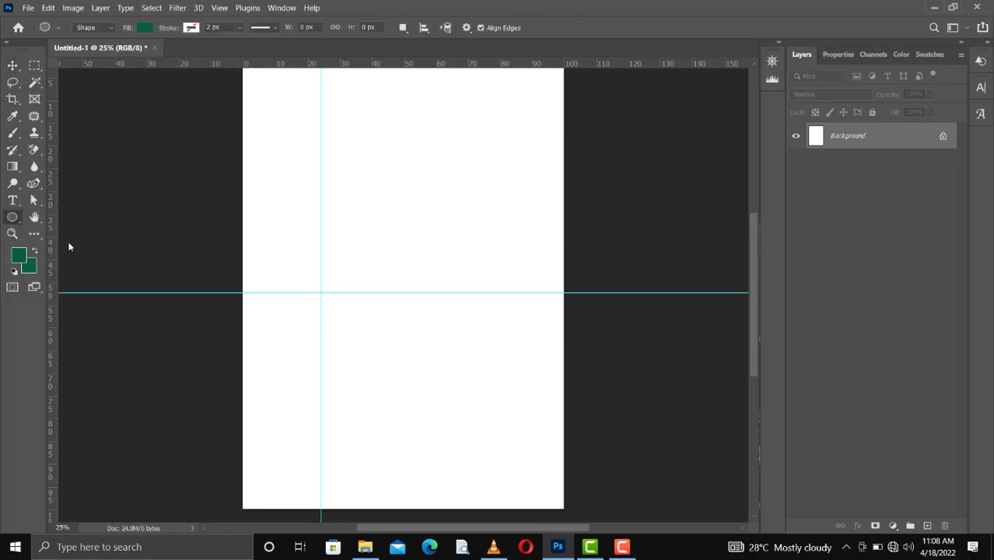
left_click(273, 300, "alt")
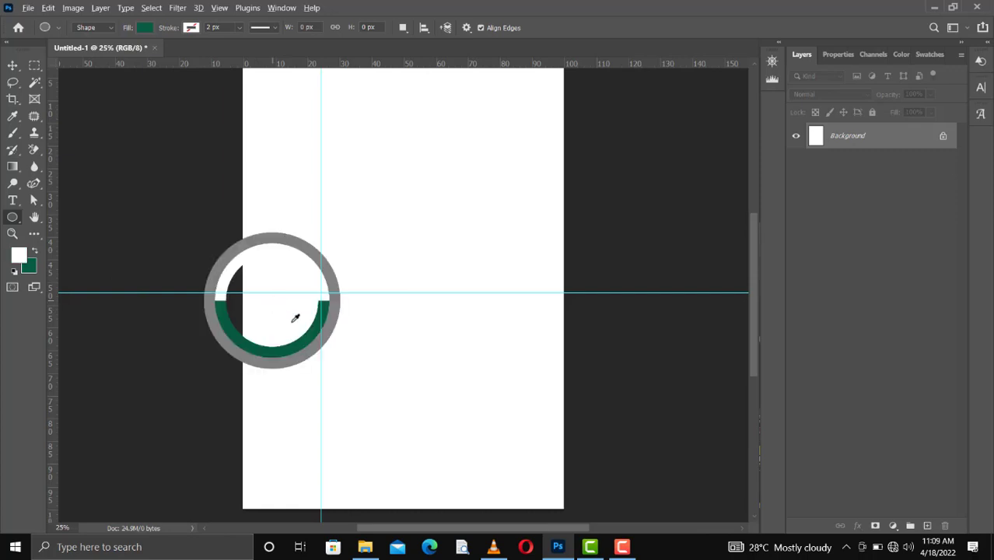
left_click(34, 252)
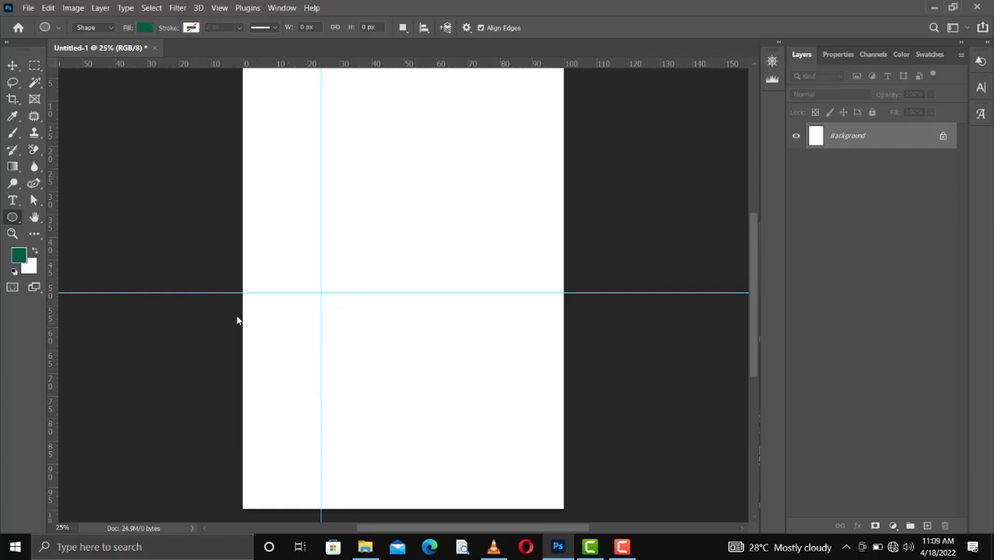
left_click_drag(255, 309, 302, 356)
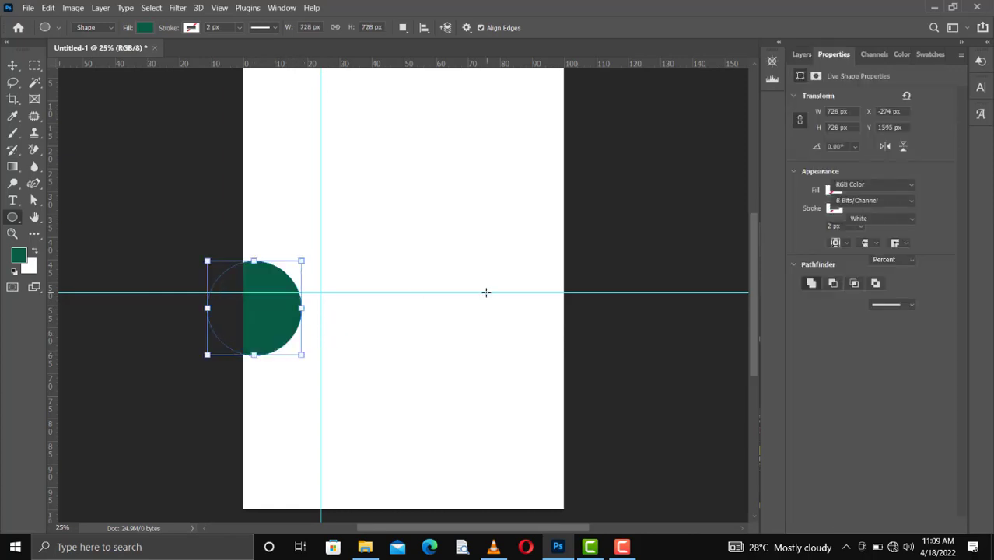
- Move the circle just inside the canvas's left edge, with its top on the horizontal guide
key("v")
left_click_drag(277, 336, 322, 363)
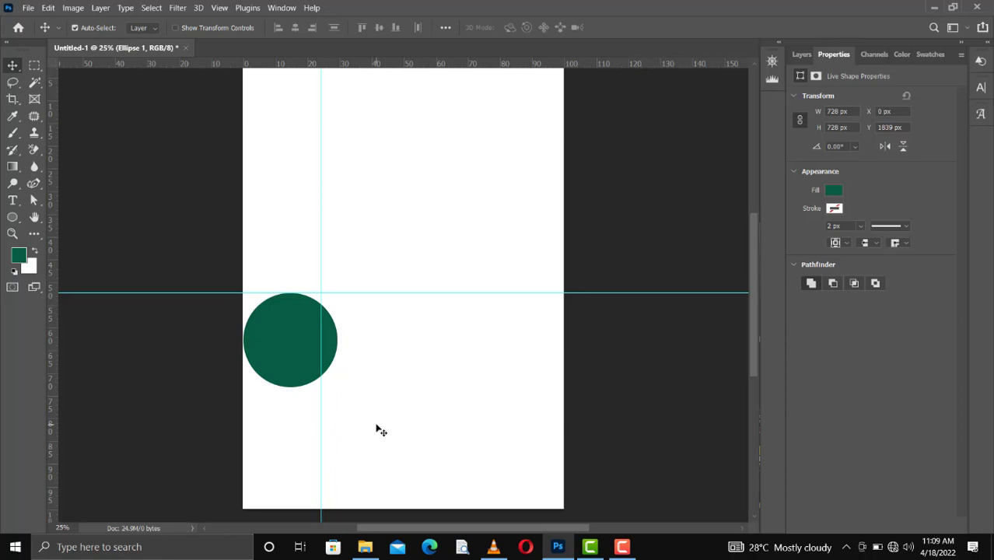
key("Right")
key("Right")
key("Right")
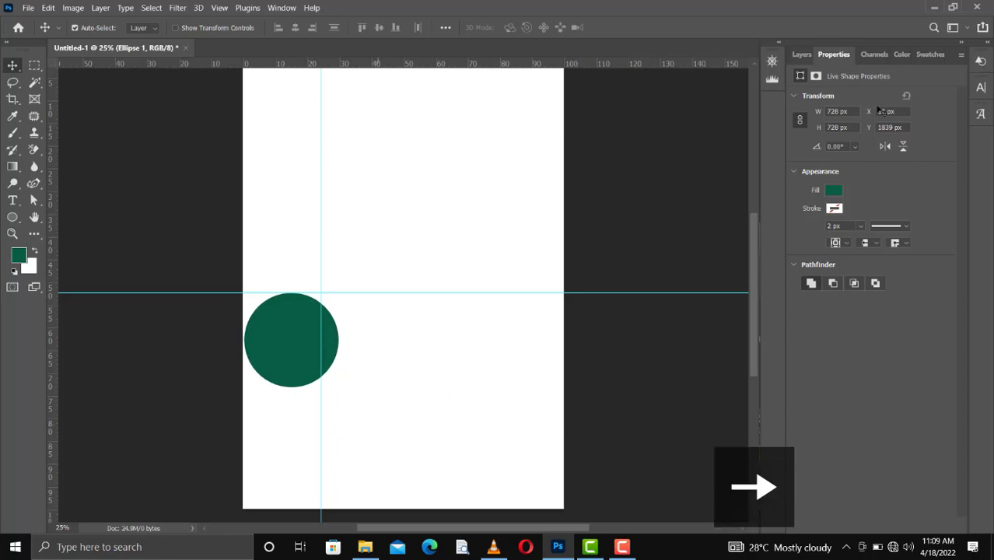
- Enable the Drop Shadow and Stroke layer styles on the circle's layer
left_click(805, 55)
right_click(869, 139)
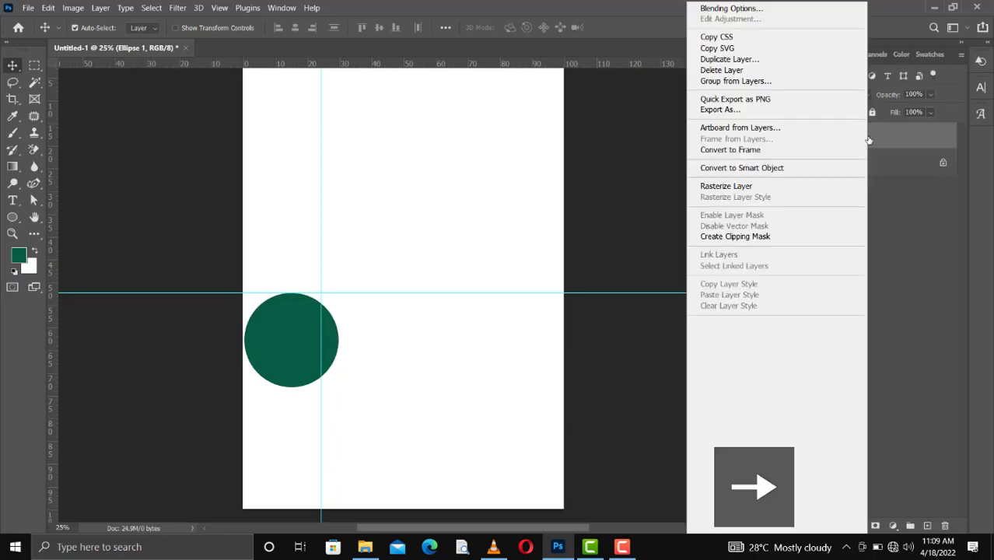
left_click(731, 6)
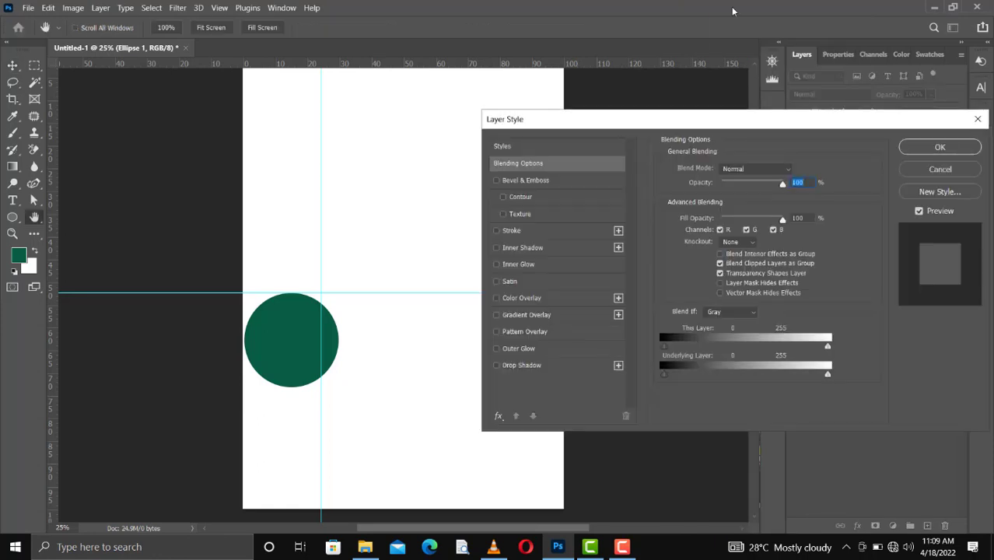
left_click(497, 365)
left_click(495, 231)
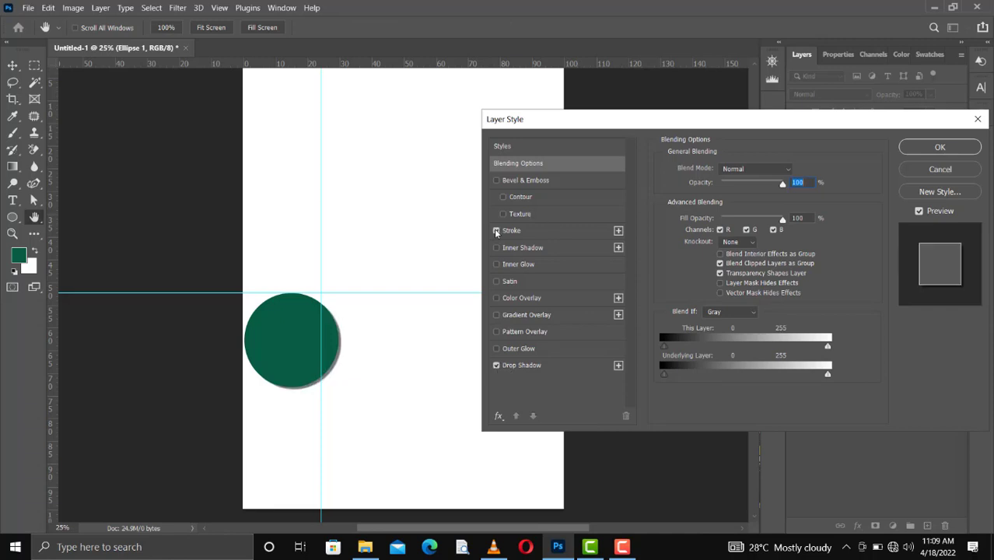
- Set the circle's drop shadow to 70% opacity, 85° angle, 20 px distance and 46 px size
left_click(536, 364)
left_click_drag(336, 397, 330, 395)
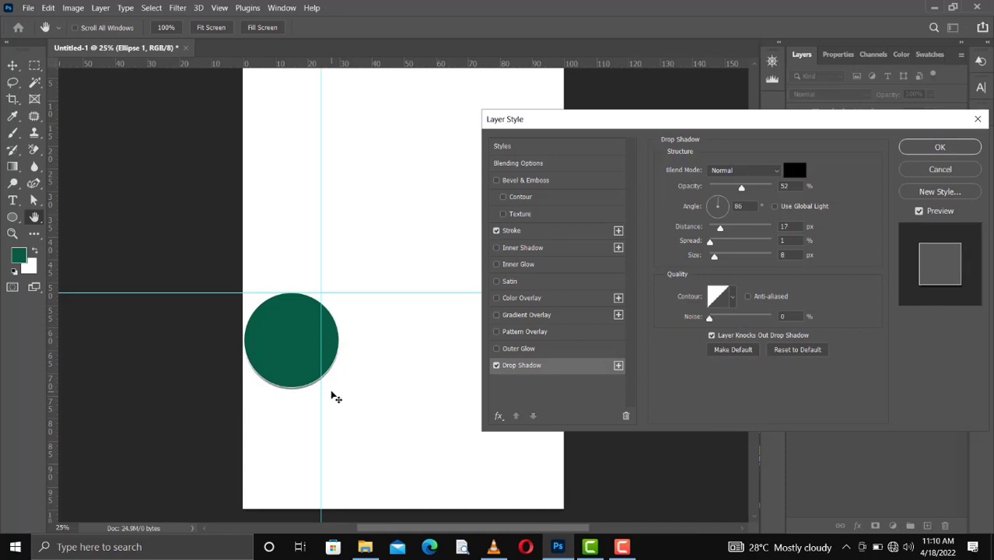
left_click_drag(715, 259, 722, 227)
left_click(752, 188)
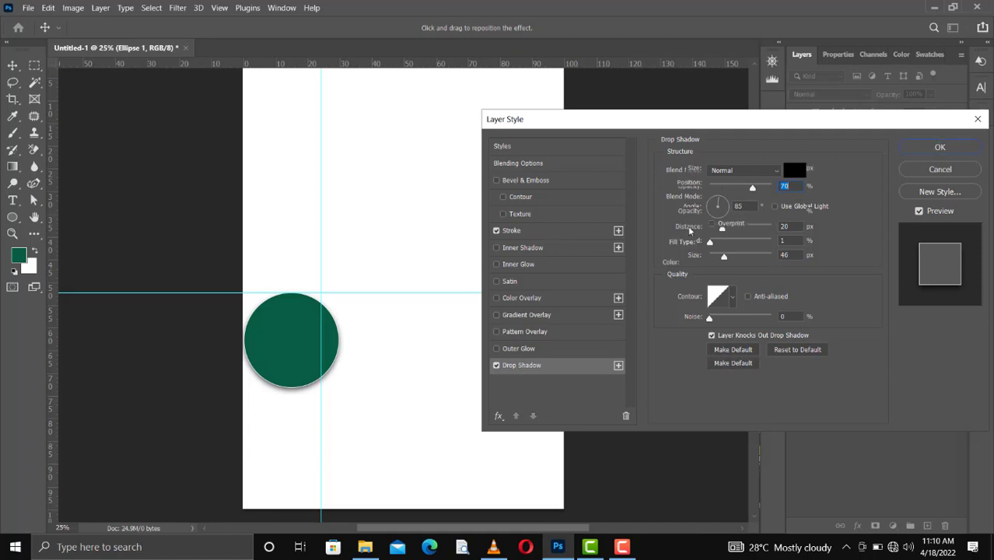
- Set the circle's stroke size to 10 px and apply the layer style
left_click(544, 231)
left_click_drag(714, 171, 715, 171)
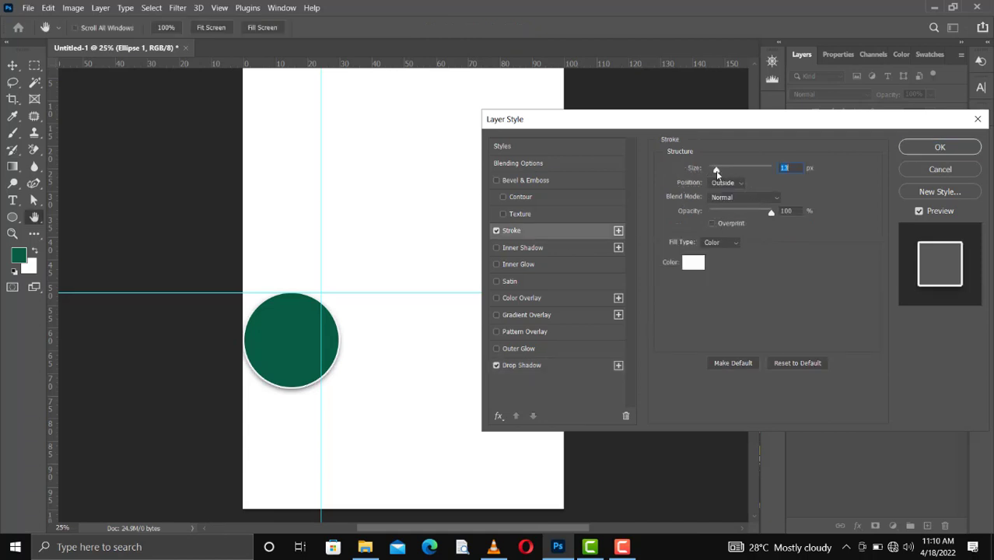
left_click(939, 147)
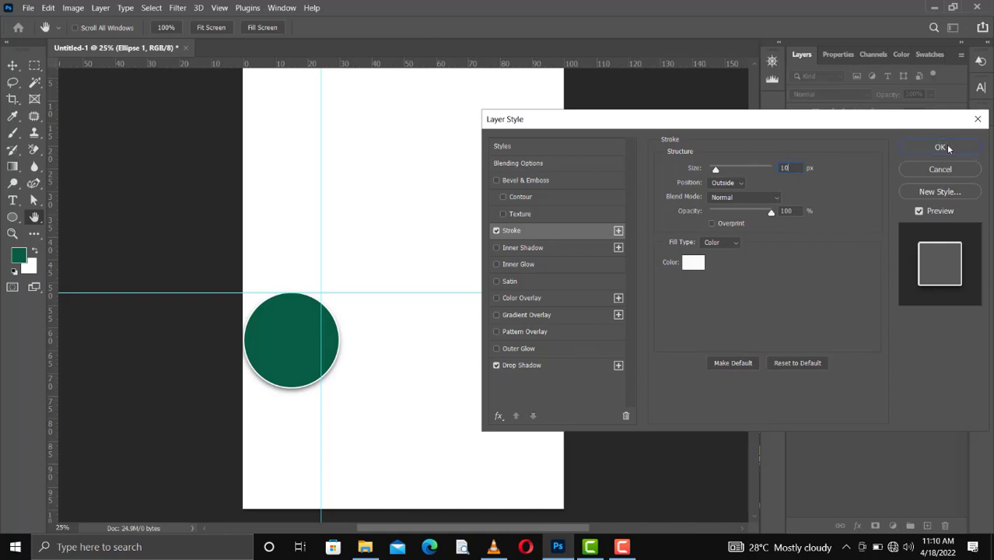
- Recolor the circle with the dark blue swatch from the recent colors
left_click(929, 55)
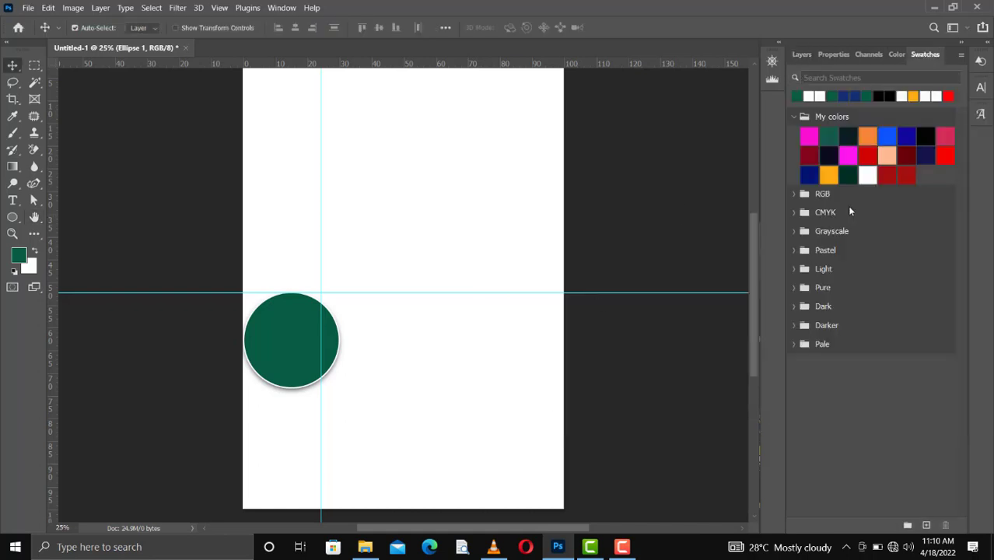
left_click(849, 89, "ctrl")
key("ctrl+BackSpace")
left_click(803, 56)
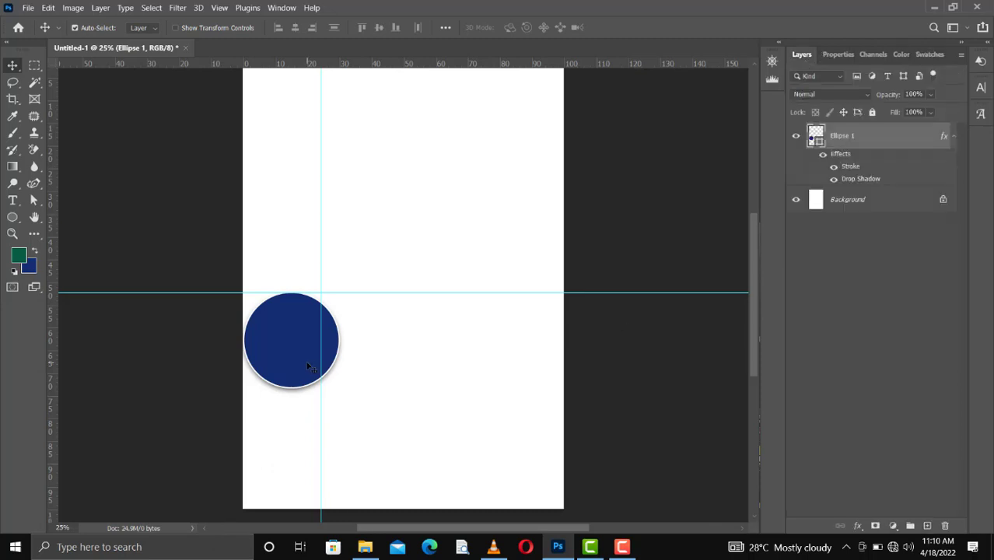
- Duplicate the blue circle and place the copy above and to the right of the original, against the vertical guide
key("ctrl+j")
left_click_drag(307, 359, 389, 281)
key("Down")
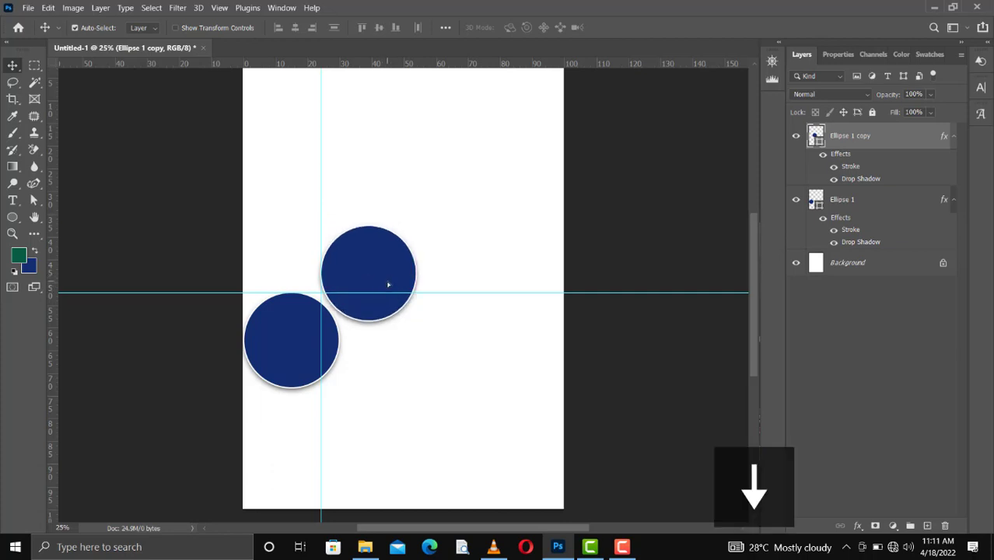
- Duplicate the circle twice more and arrange all four in an arch, with the outer ones at the canvas edges below the horizontal guide
key("ctrl+j")
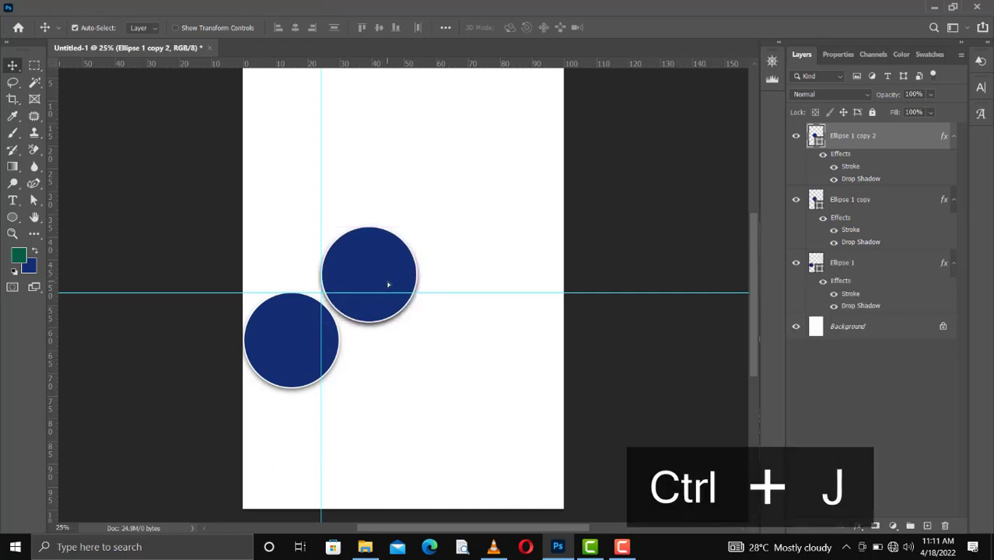
left_click_drag(388, 284, 535, 344)
key("ctrl+j")
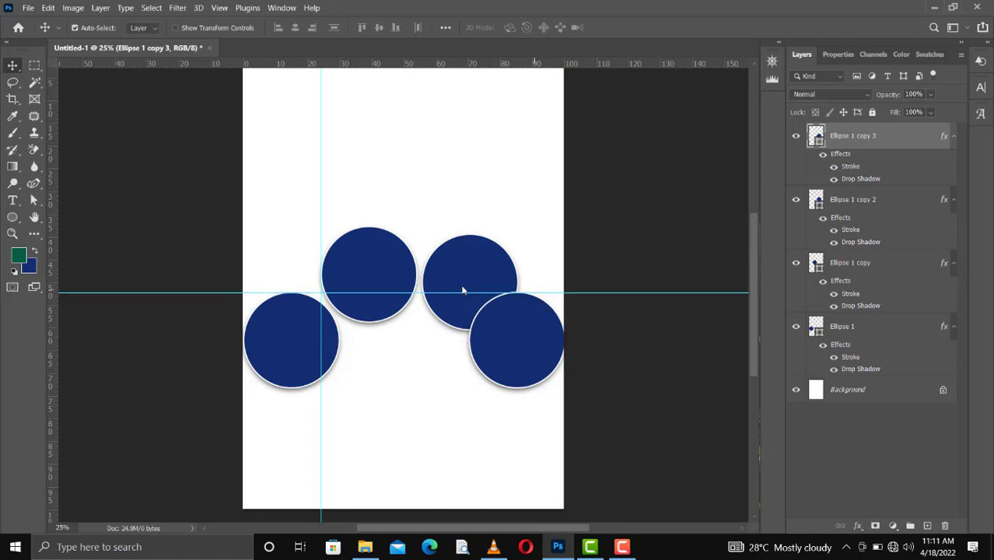
left_click_drag(464, 269, 445, 267)
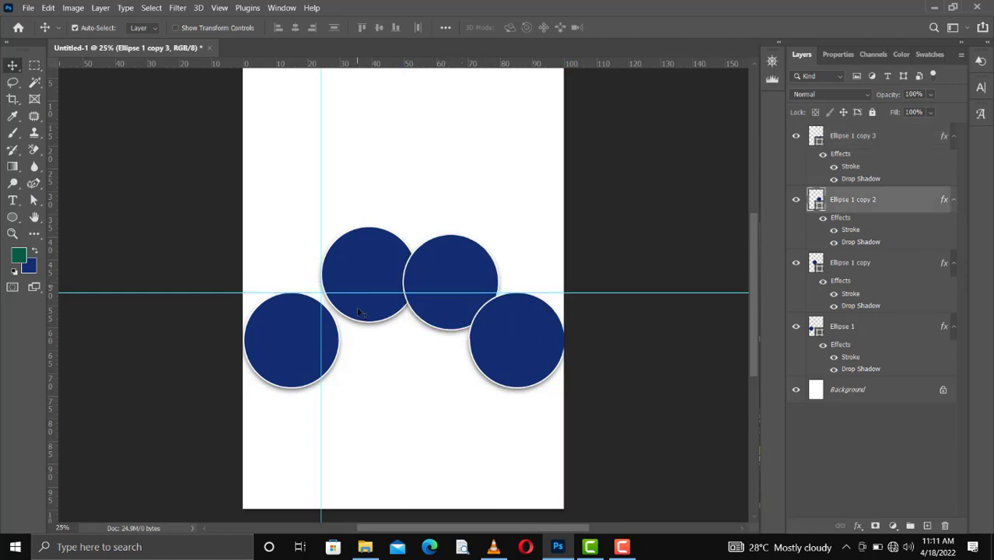
mouse_move(359, 312)
left_mouse_down()
mouse_move(348, 311)
mouse_move(357, 308)
left_mouse_up()
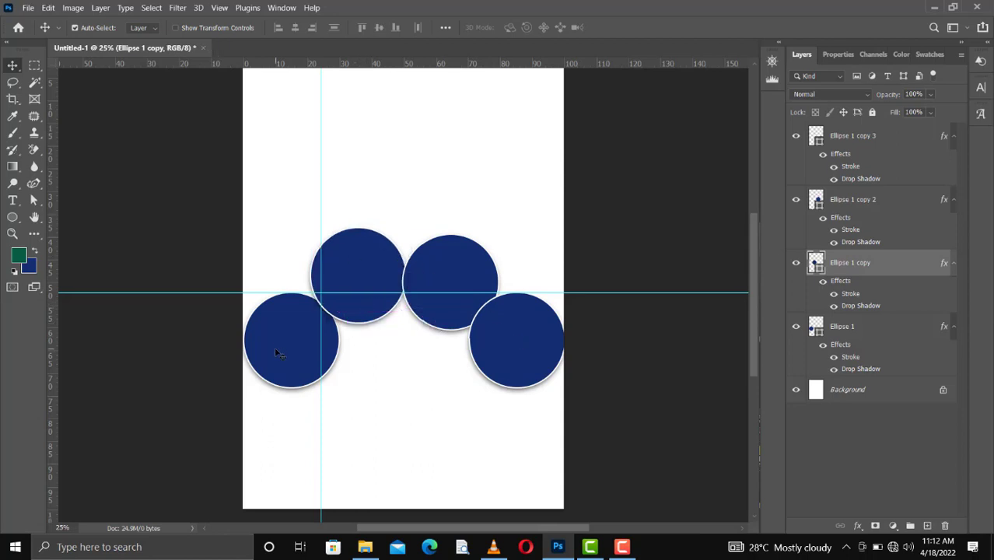
- Collapse the effects lists of all four circle layers
left_click(954, 138)
left_click(954, 163)
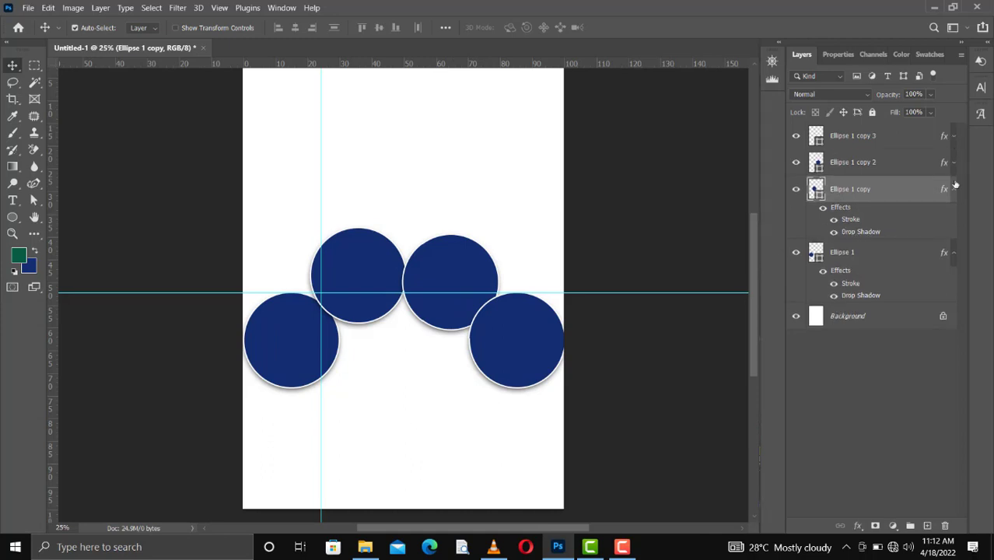
left_click(954, 189)
left_click(955, 218)
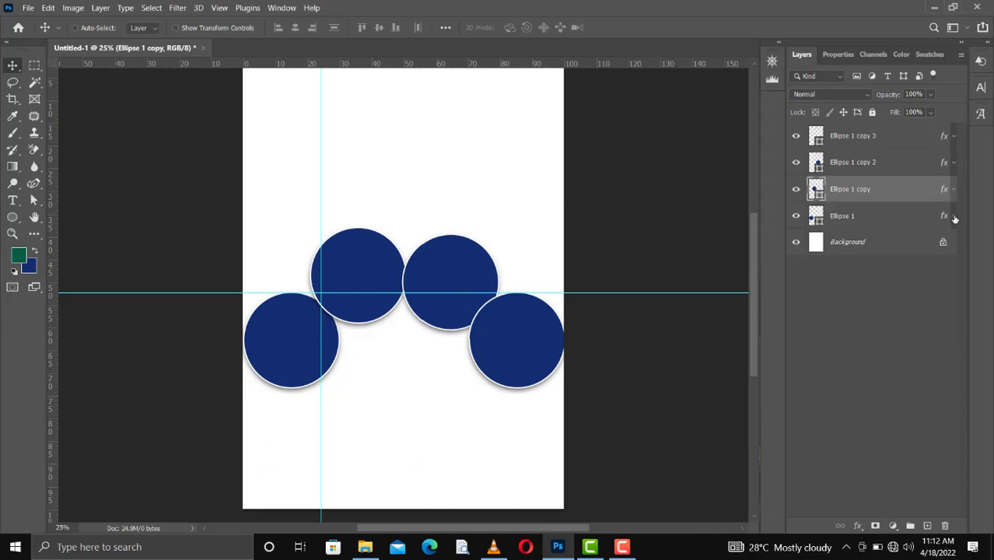
left_click_drag(846, 217, 843, 166)
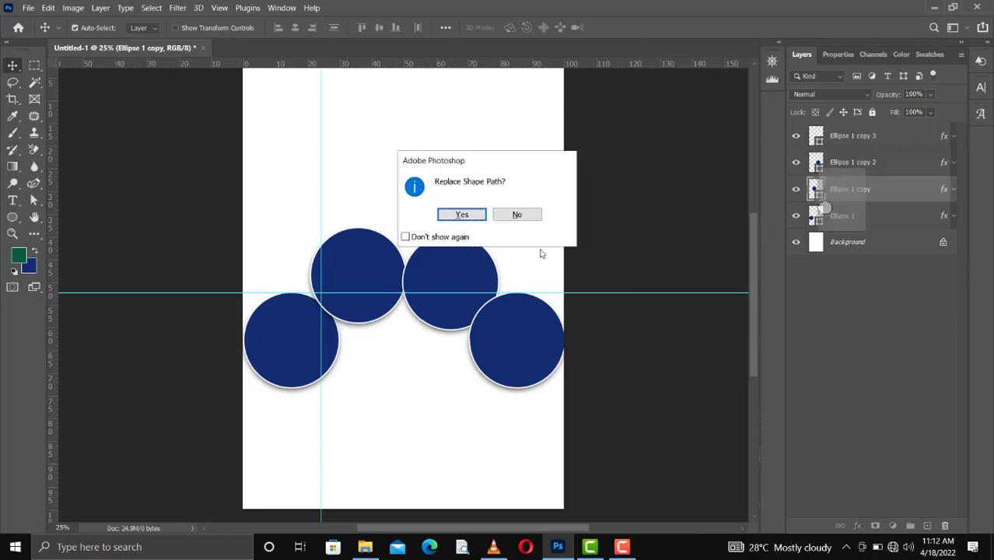
left_click(530, 215)
- Select all four circle layers and scale them together proportionally to 79.15%
left_click(848, 217)
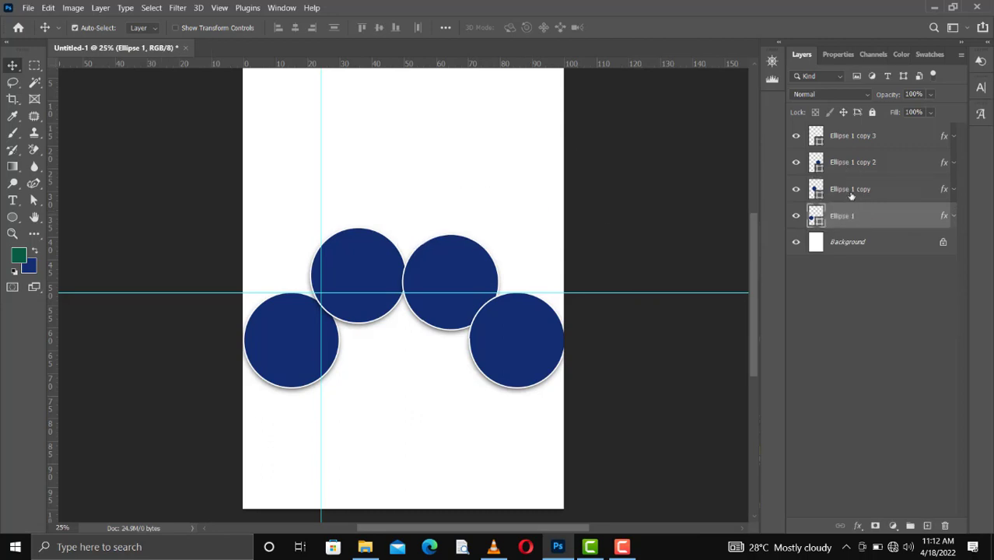
left_click(850, 188, "shift")
left_click(850, 162, "shift")
left_click(841, 147, "shift")
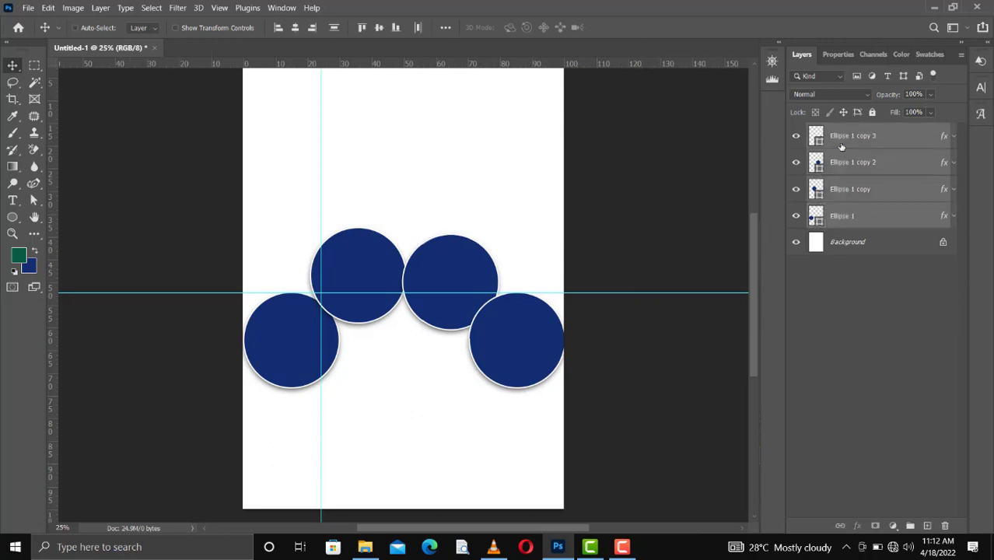
key("ctrl+t")
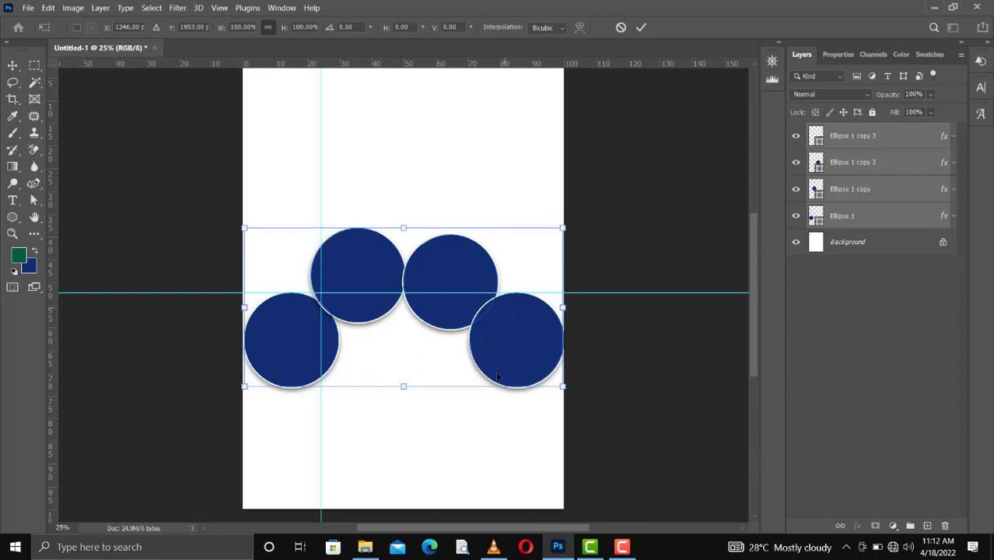
left_click_drag(403, 388, 399, 354)
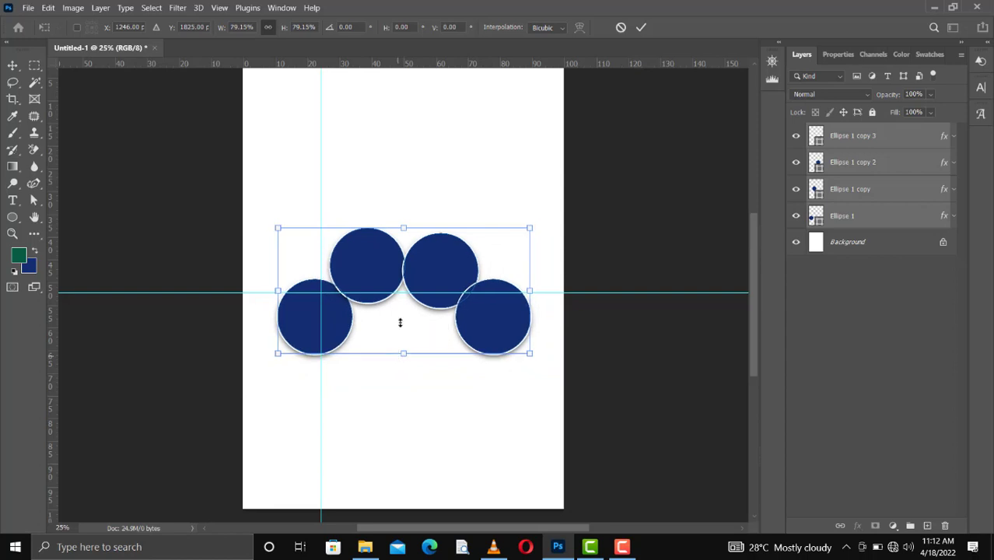
key("Return")
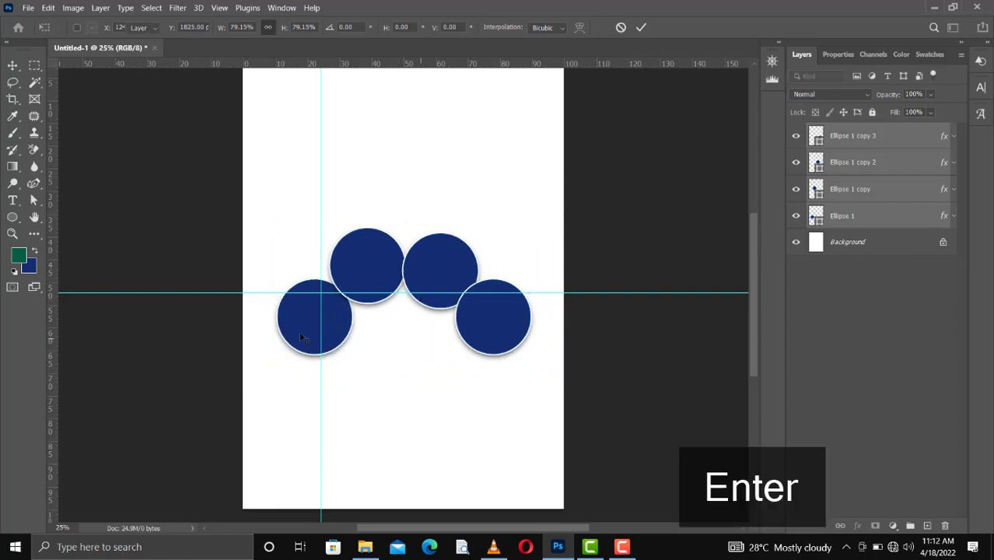
- Move the four circles toward the middle of the canvas and distribute them horizontally
left_click_drag(284, 345, 264, 360)
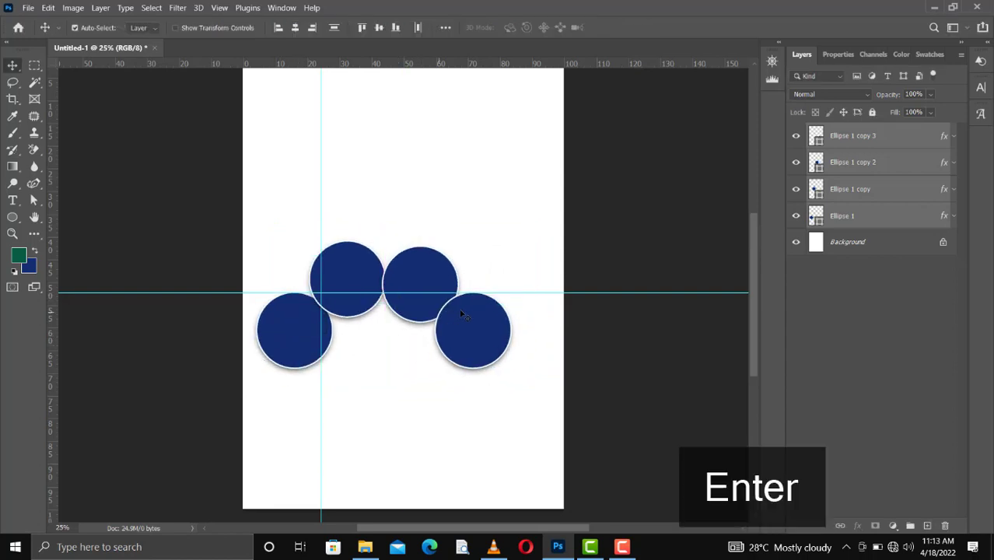
left_click_drag(473, 305, 477, 309)
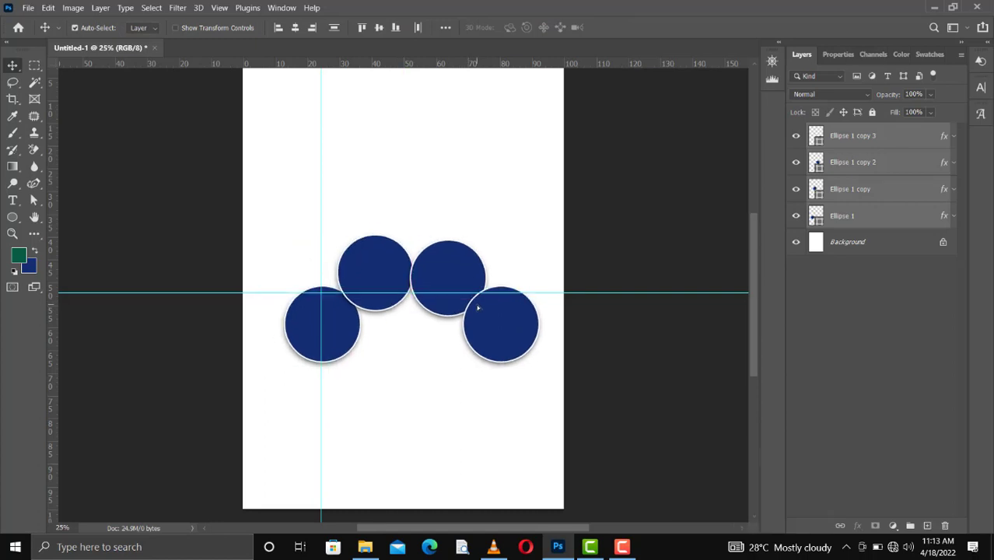
left_click(417, 28)
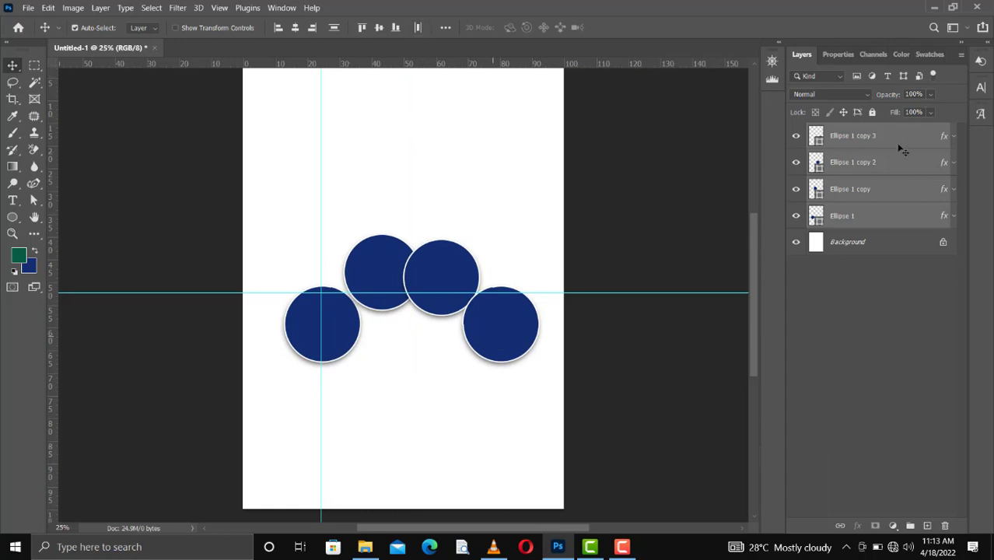
- Move the rightmost circle closer to the canvas's right edge, with its top on the horizontal guide
left_click(854, 143)
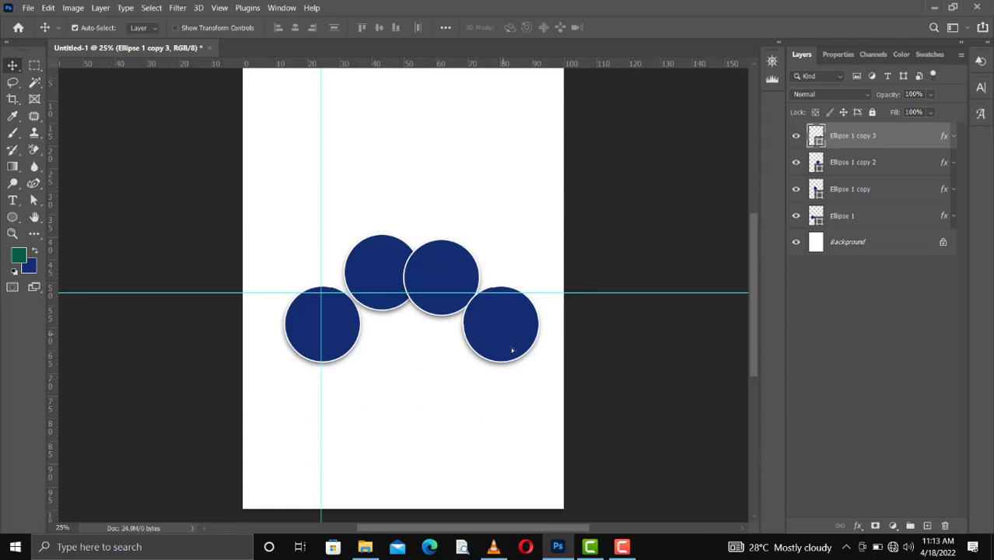
left_click_drag(512, 351, 526, 347)
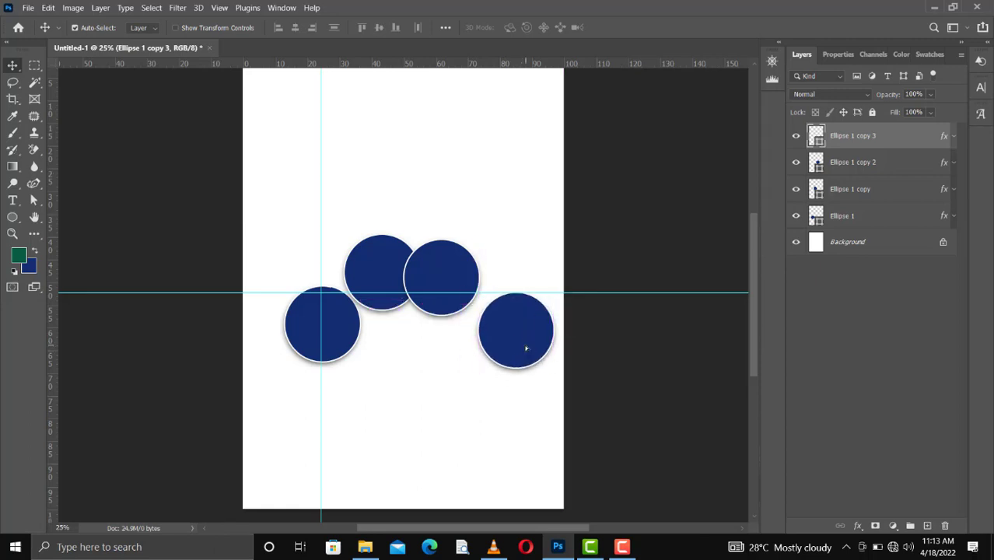
- Move the leftmost circle to the canvas's left edge, with its top on the horizontal guide
left_click_drag(294, 342, 273, 347)
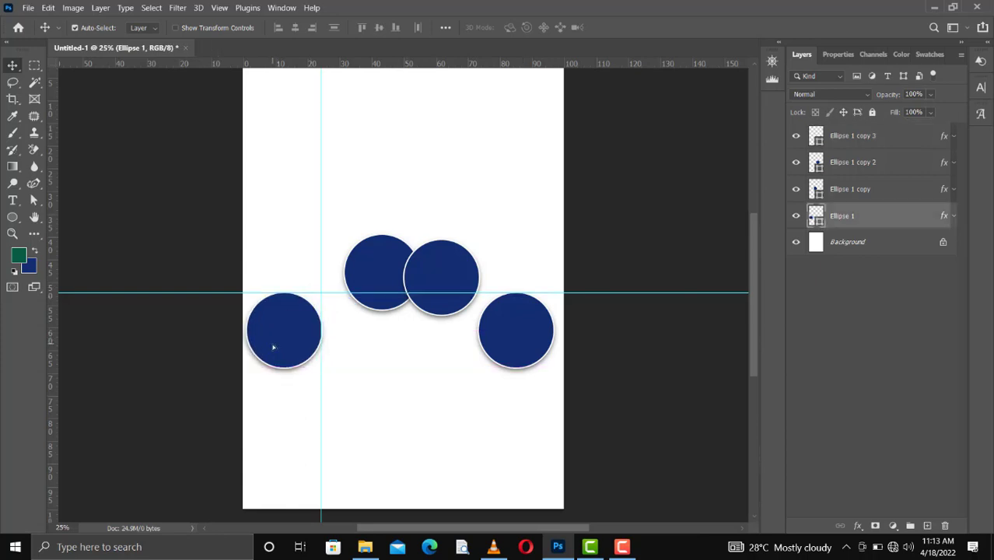
key("Down")
key("Down")
key("Down")
key("Left")
key("Left")
key("Left")
key("Left")
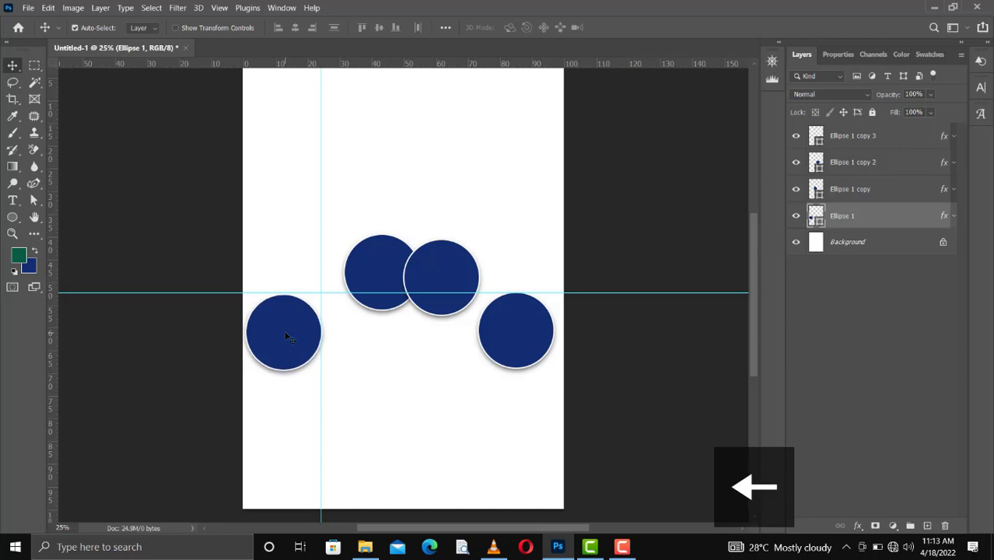
key("Up")
key("Up")
key("Up")
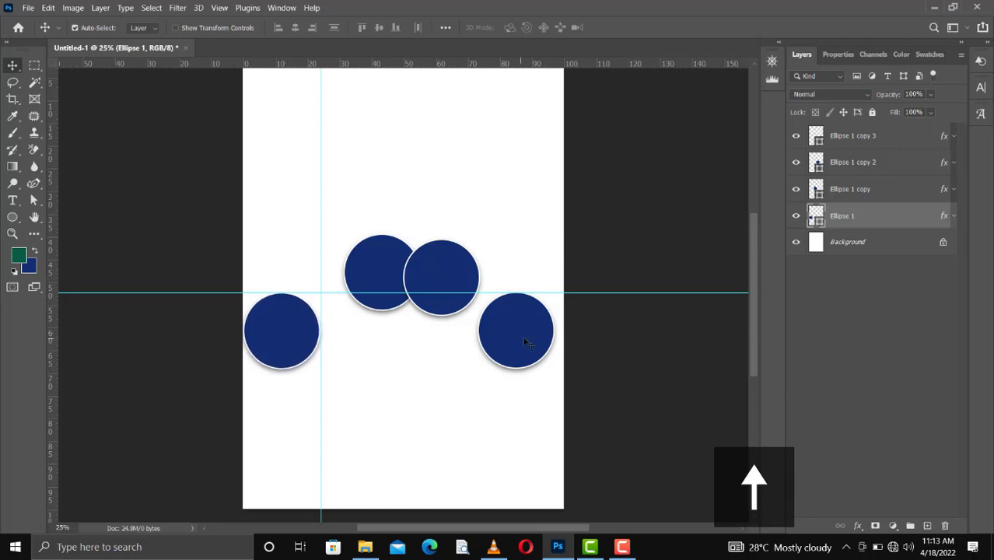
- Move the rightmost circle close to the canvas's right edge, level with the leftmost circle just under the horizontal guide
left_click(524, 342)
left_click_drag(529, 340, 536, 335)
key("Left")
key("Left")
key("Left")
key("Left")
key("Left")
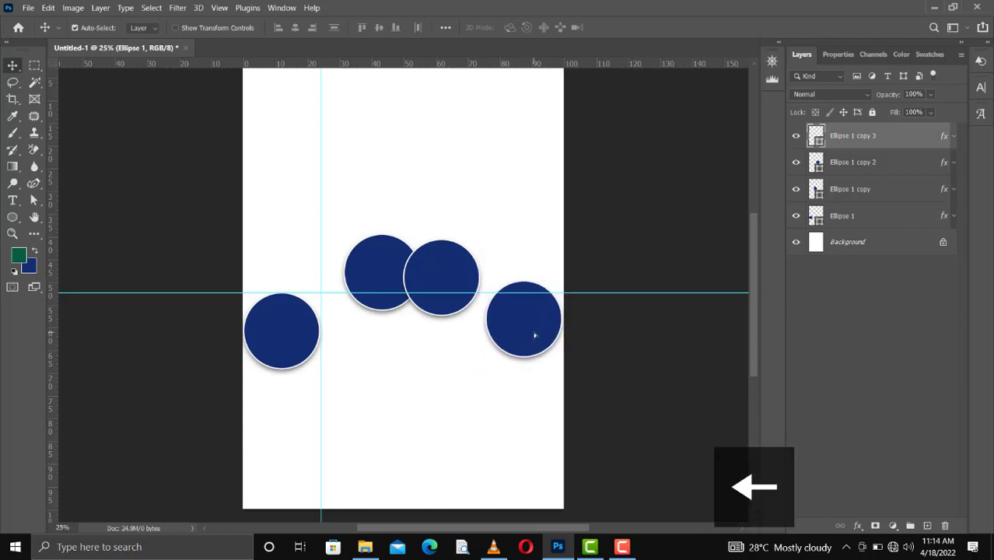
key("shift+Down")
key("shift+Down")
key("shift+Down")
key("shift+Down")
key("shift+Down")
key("shift+Down")
key("shift+Down")
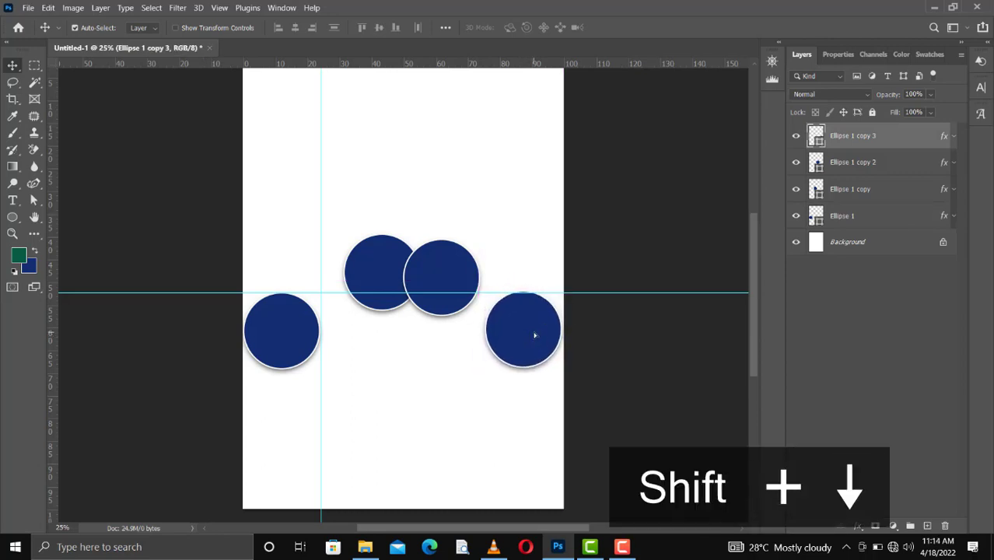
key("shift+Up")
key("Down")
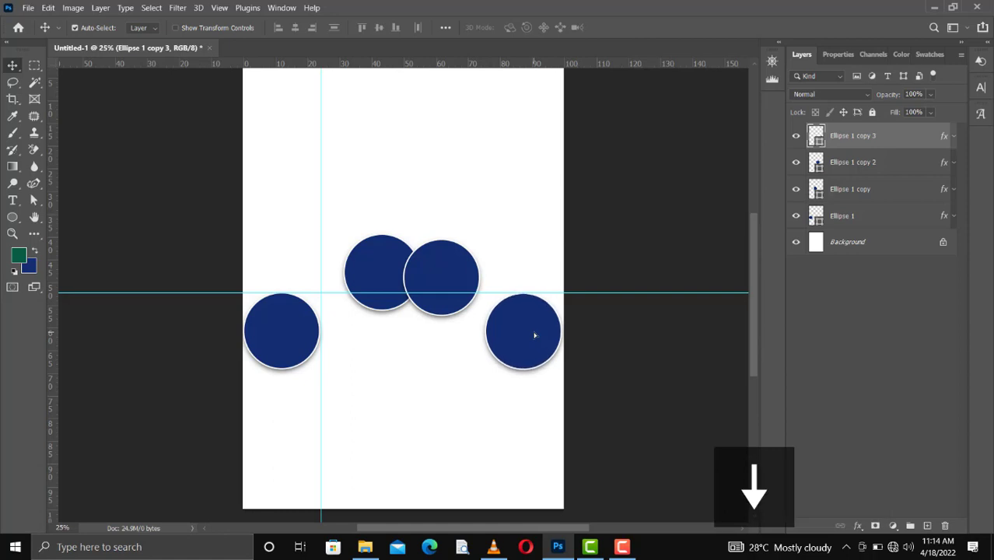
- Select the two middle circle layers and align their vertical centers
left_click(436, 277)
left_click(395, 278)
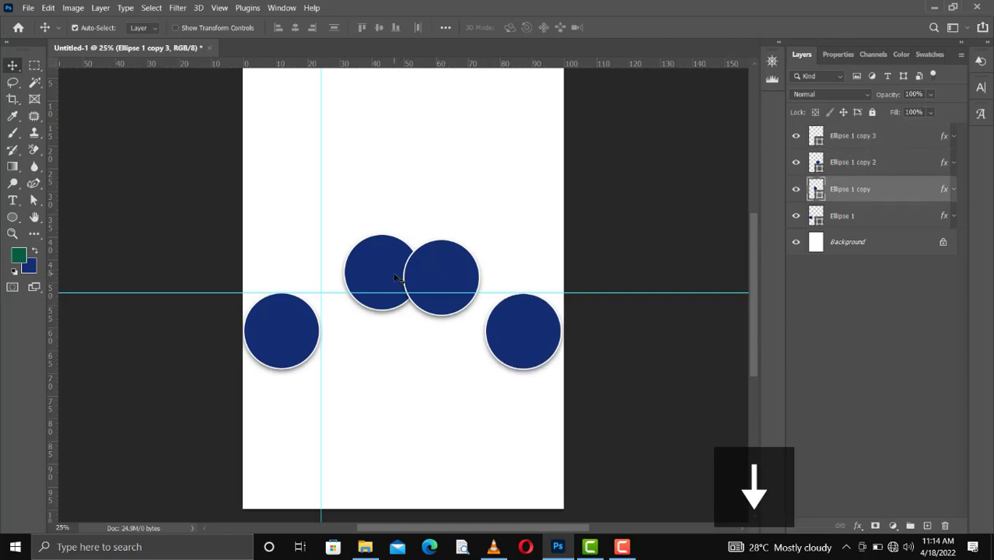
left_click(846, 163, "shift")
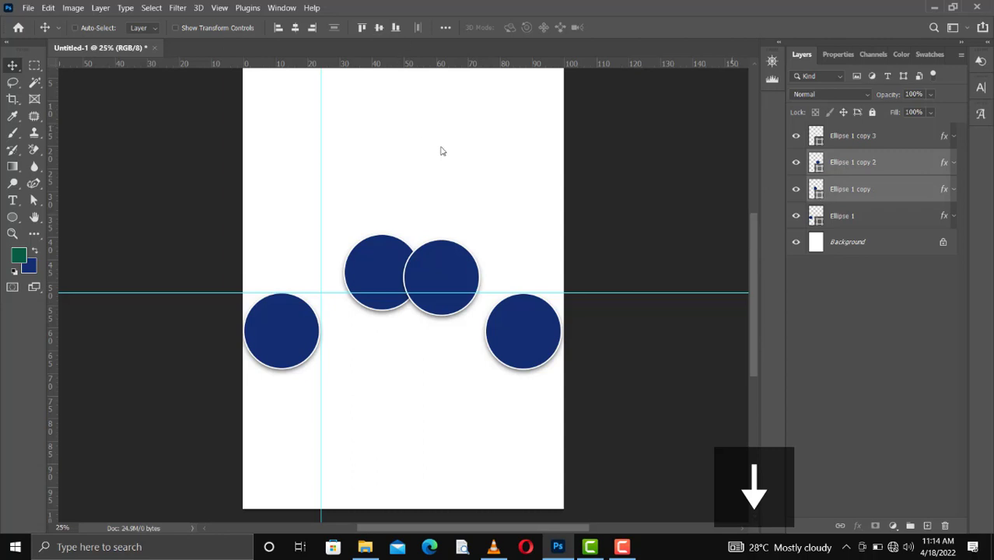
left_click(379, 28)
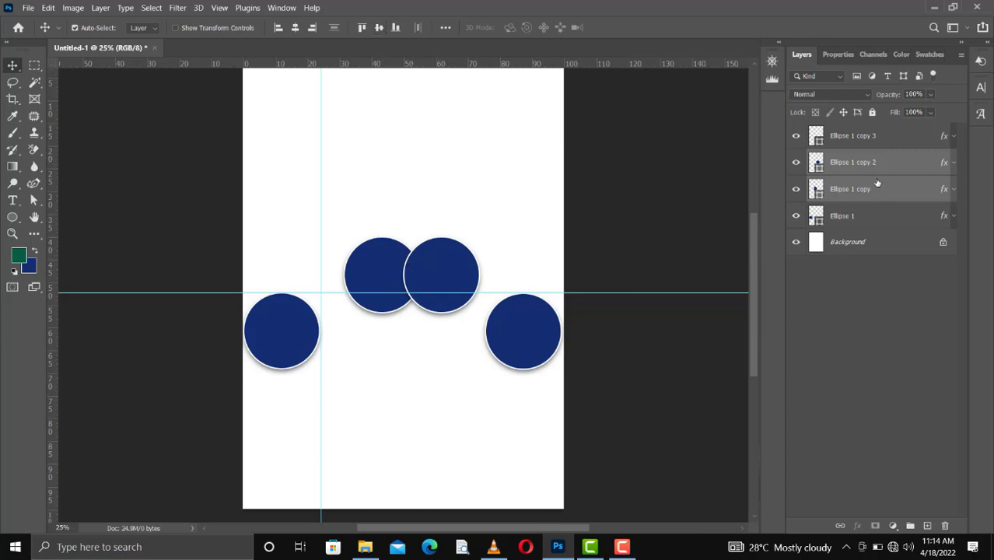
- Nudge the right one of the two middle circles slightly to the right
left_click(858, 164)
key("shift+Right")
key("shift+Right")
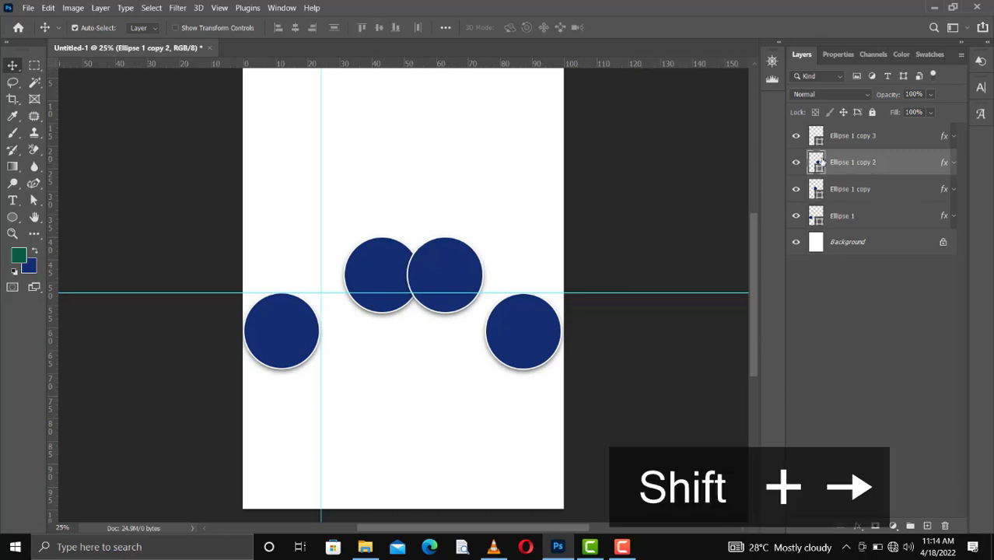
- Shift the left middle circle to the left until it sits just right of the vertical guide, separated from its neighbour
left_click(382, 265)
key("shift+Left")
key("shift+Left")
key("shift+Left")
key("shift+Left")
key("shift+Left")
key("shift+Left")
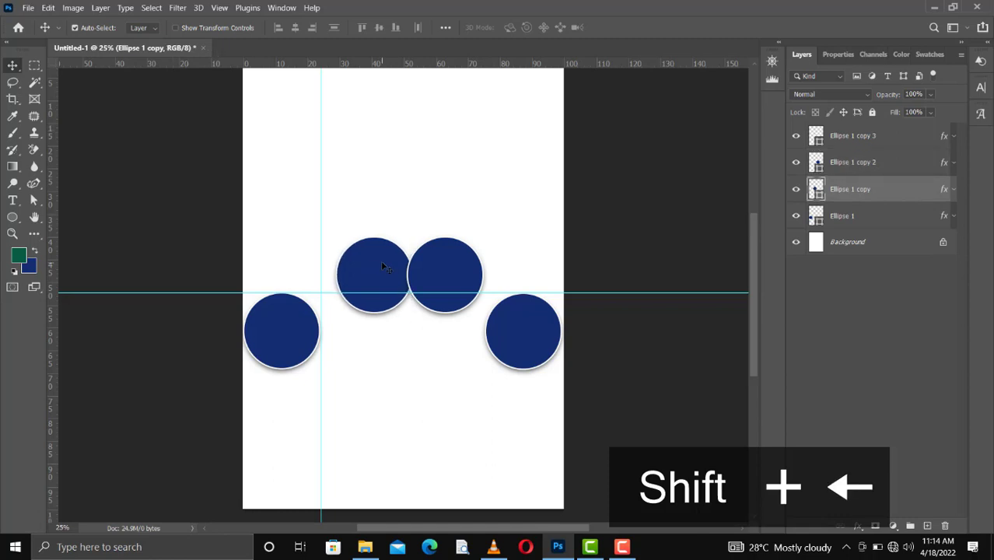
key("shift+Left")
key("shift+Left")
key("shift+Left")
key("shift+Left")
key("shift+Left")
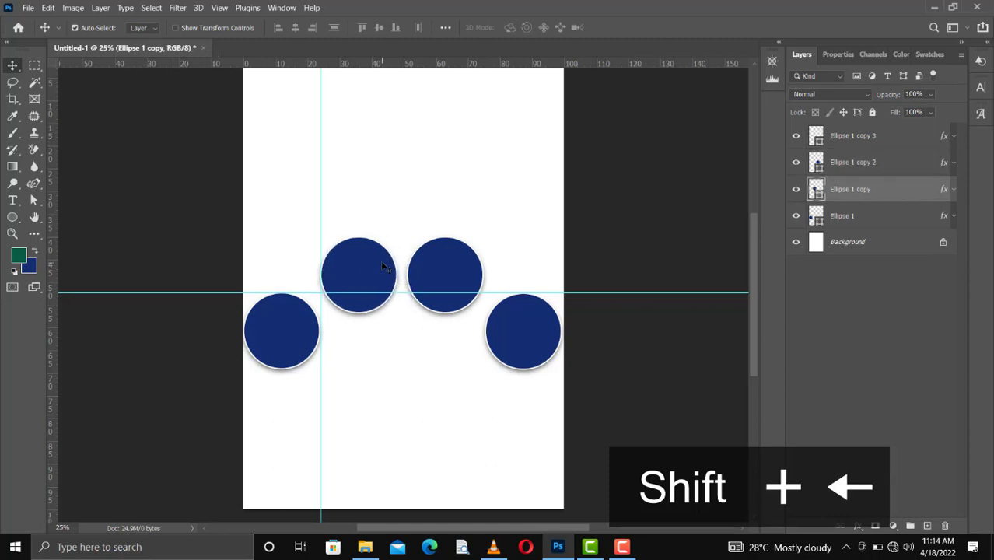
key("shift+Right")
key("shift+Right")
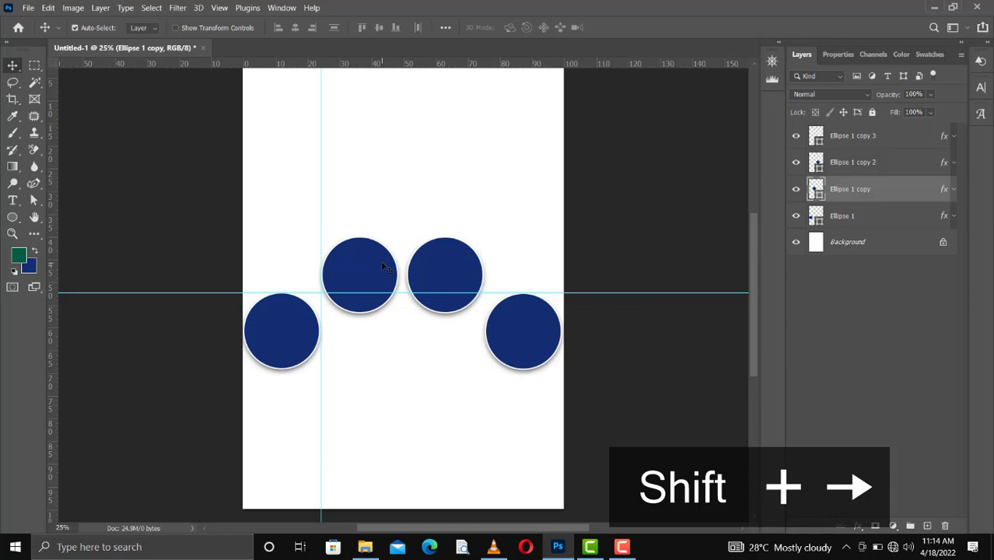
key("shift+Right")
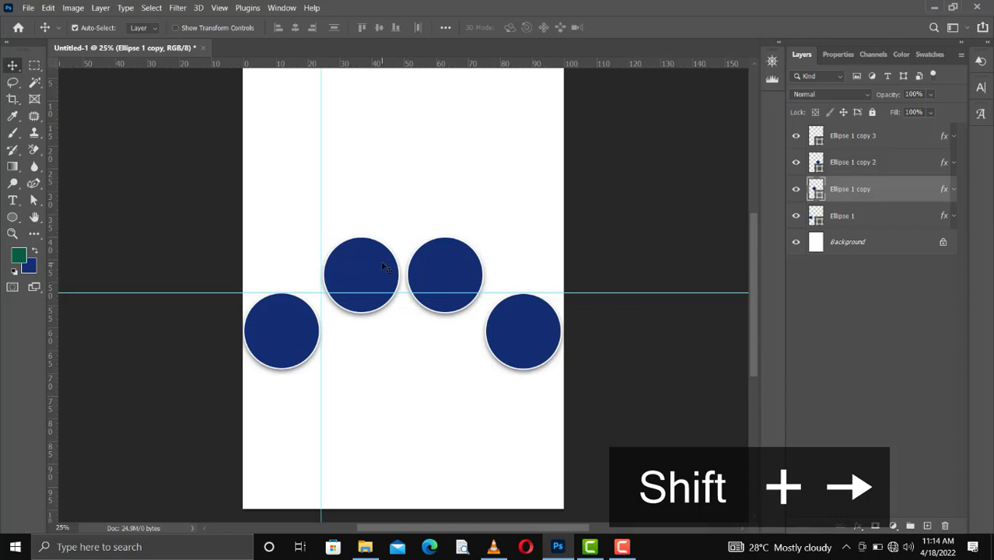
- Move the right middle circle slightly right to even out the arch, and hide the guides
left_click_drag(445, 267, 446, 266)
left_click_drag(529, 341, 529, 346)
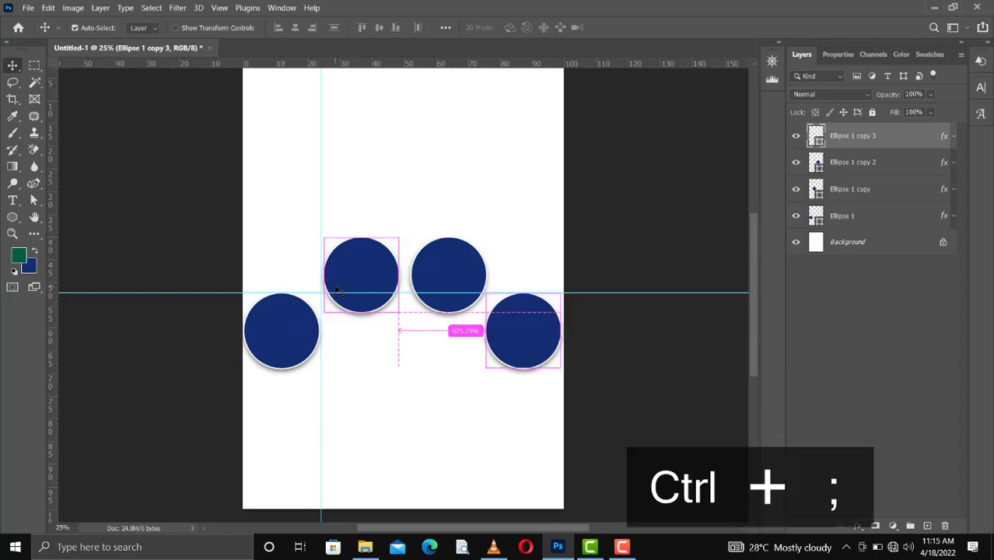
key("ctrl+semicolon")
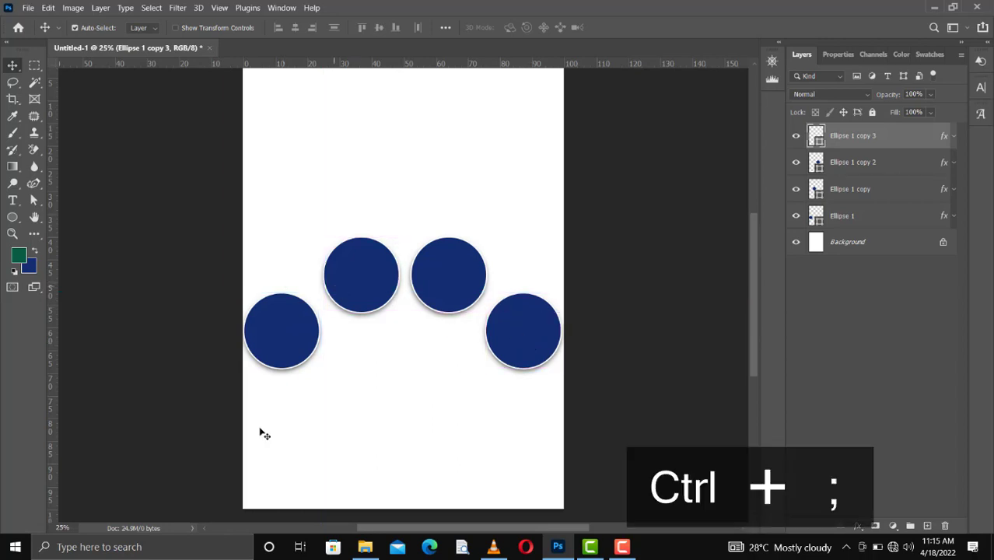
- Draw a large circle shape about 1656 px across in the lower half of the canvas, overlapping the four small circles
left_click(12, 217)
left_click(78, 241)
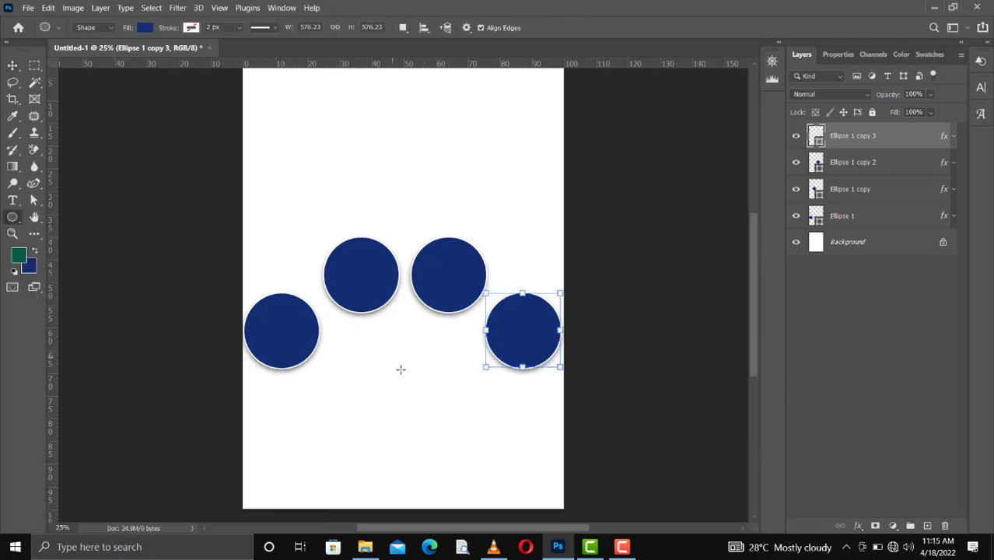
left_click_drag(400, 370, 584, 464)
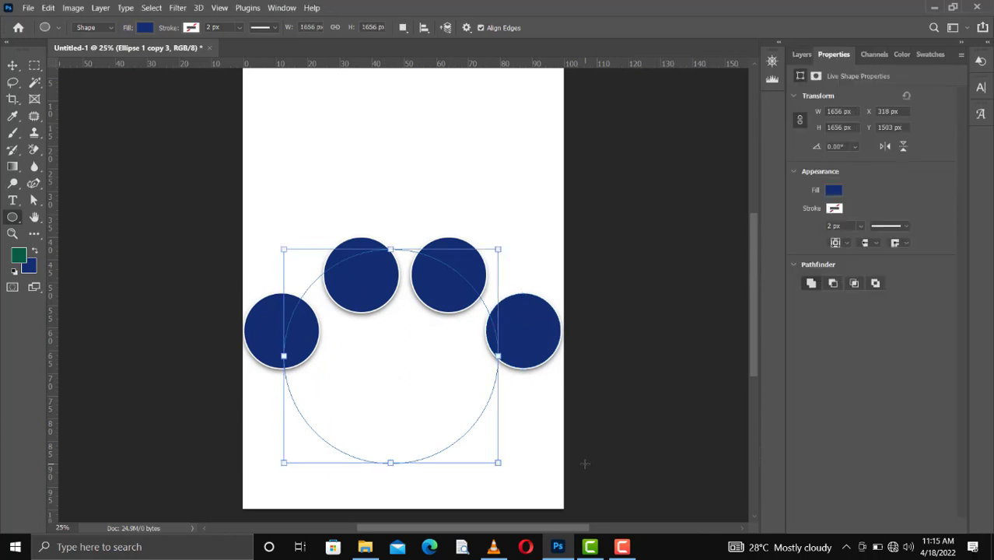
- Center the large circle horizontally on the canvas and scale it up proportionally to about 1858 px
left_click(12, 65)
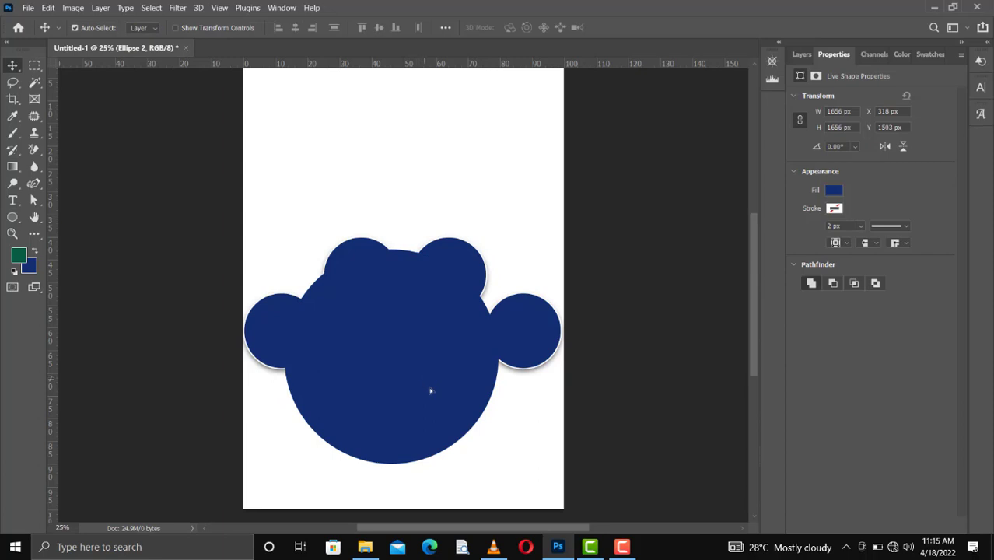
left_click_drag(430, 390, 414, 380)
key("ctrl+t")
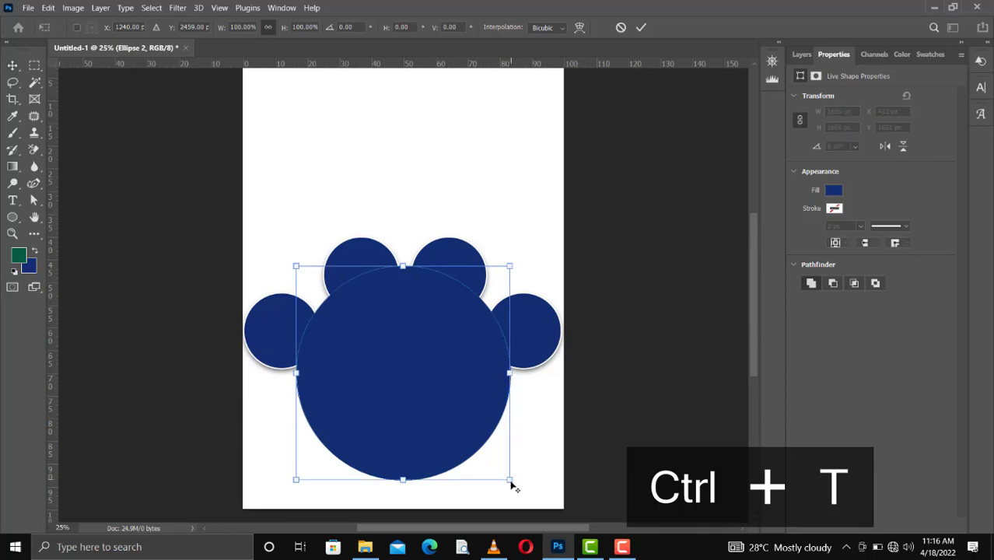
left_click_drag(523, 486, 539, 503)
key("Return")
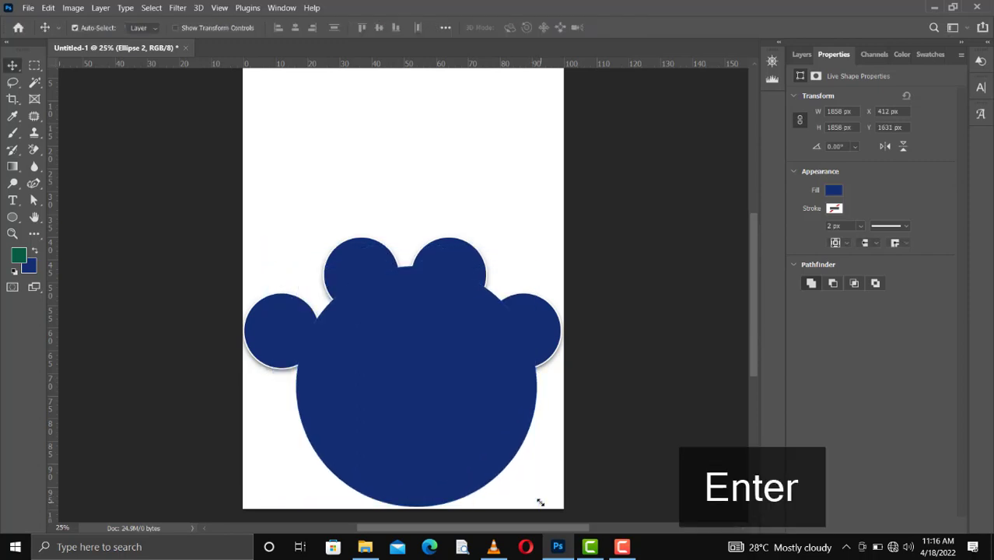
- Recenter the enlarged circle near the canvas's bottom edge and place its layer beneath the four small circle layers
left_click_drag(454, 414, 441, 408)
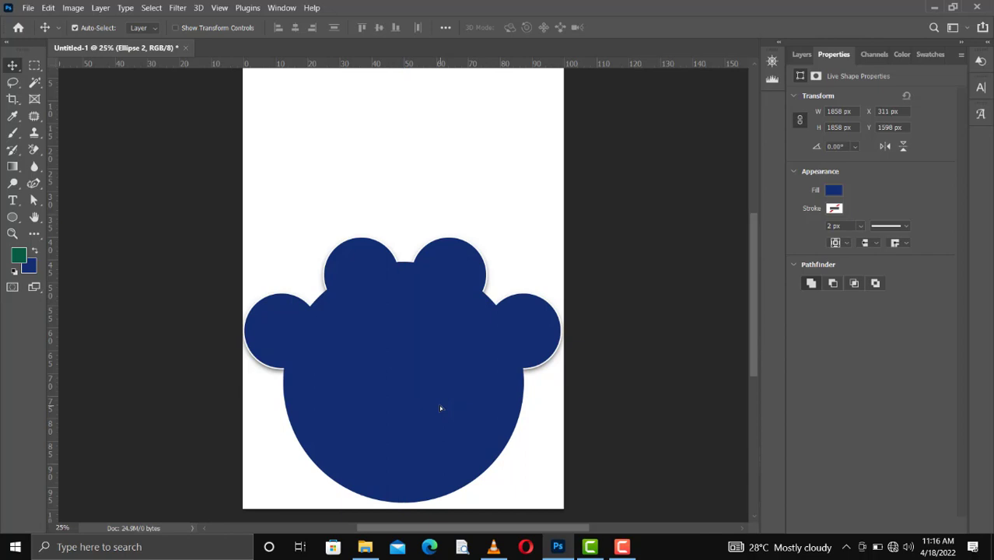
key("Down")
key("Down")
key("Down")
key("Down")
key("Down")
key("Down")
key("Down")
key("Down")
key("Down")
key("Down")
key("Down")
key("Down")
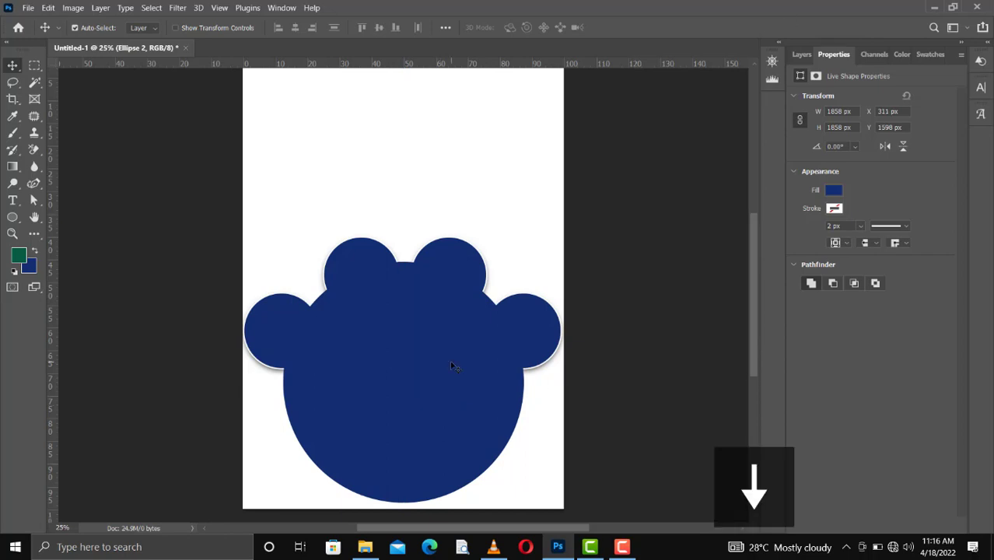
left_click(802, 55)
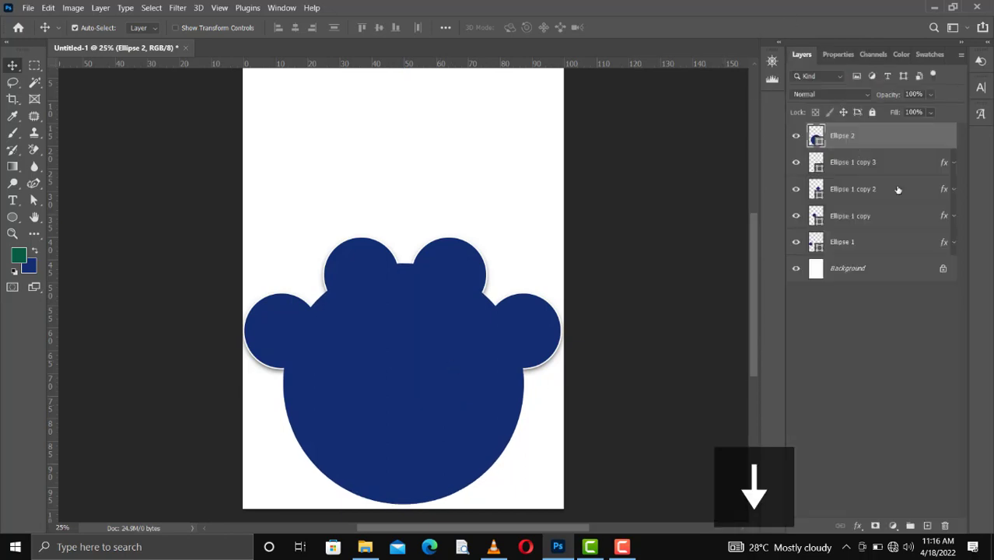
left_click_drag(852, 137, 840, 251)
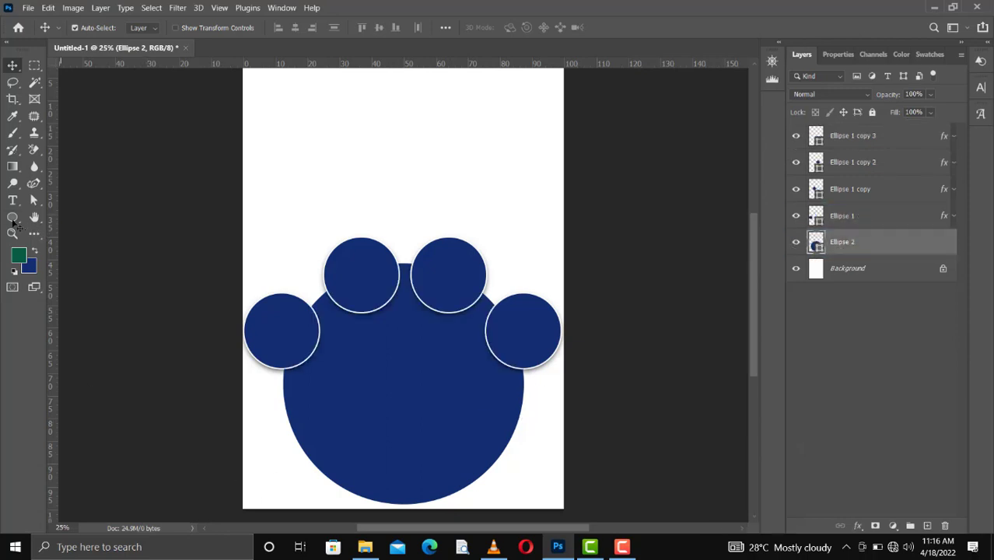
- Draw a rectangle about 2574 by 498 px across the full width of the canvas's bottom
left_click(13, 220)
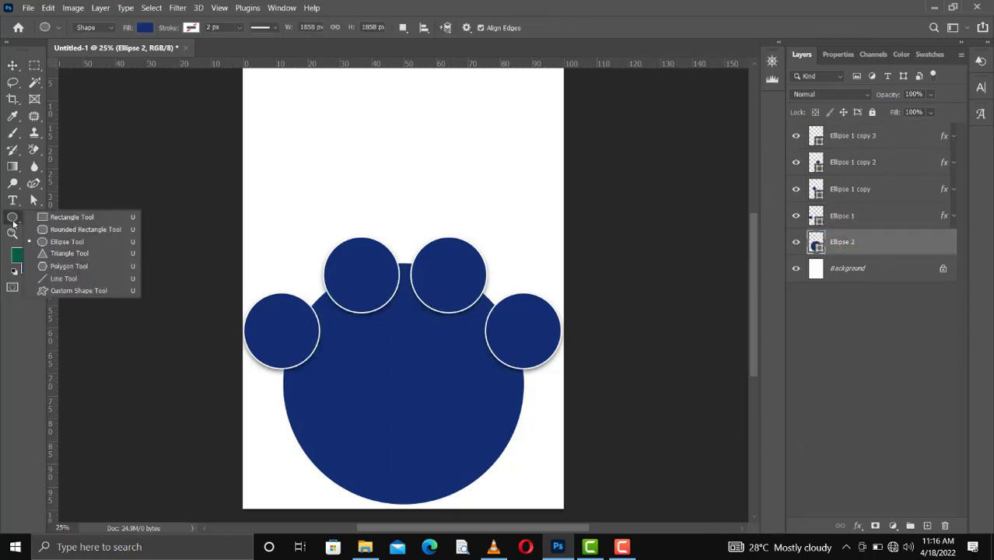
left_click(70, 217)
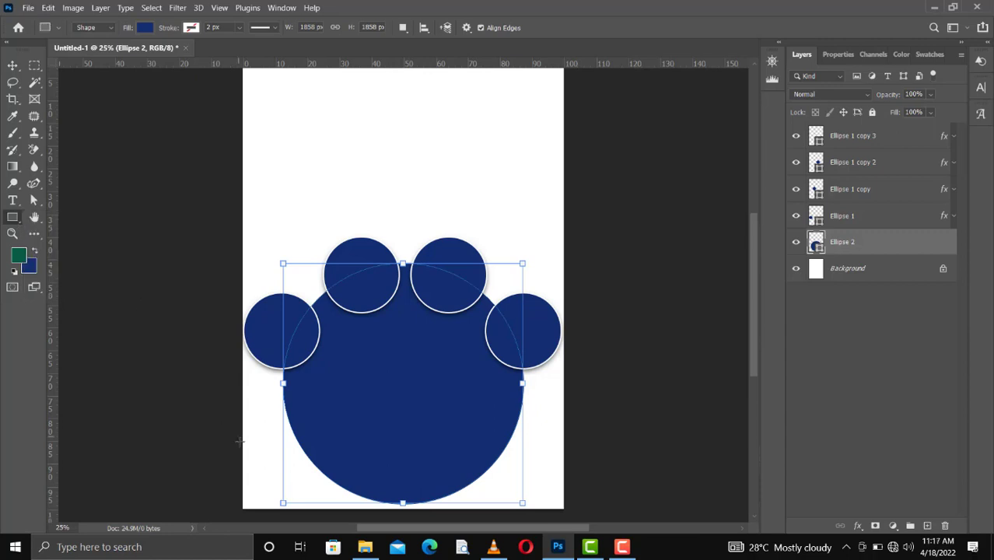
left_click_drag(238, 446, 572, 511)
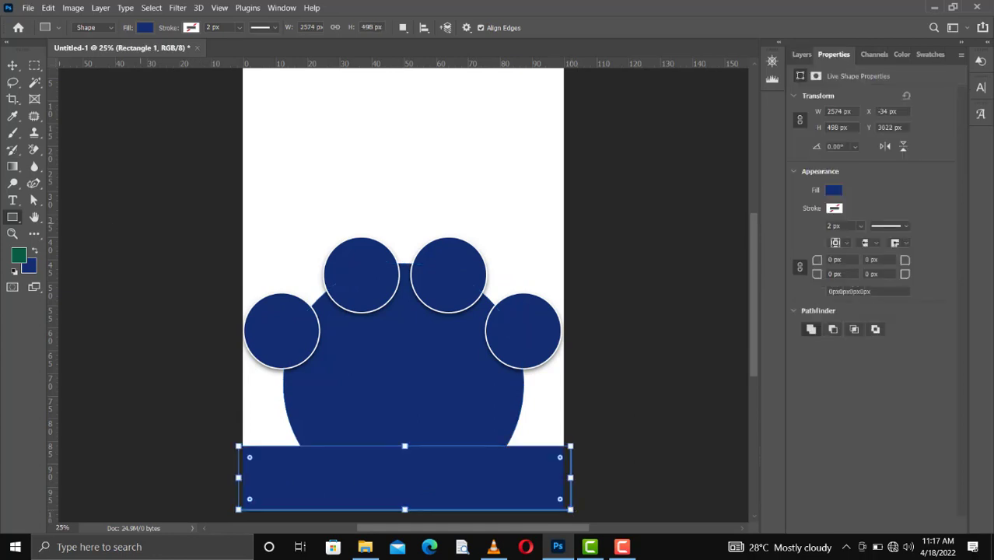
- Stretch the bottom rectangle upward to 124.10% of its height, keeping its width
left_click(13, 66)
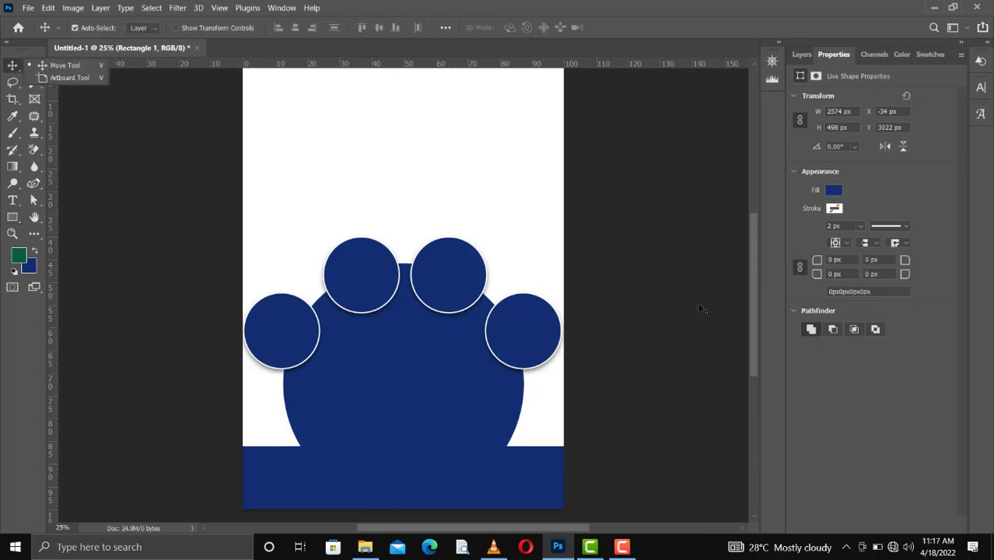
key("ctrl+t")
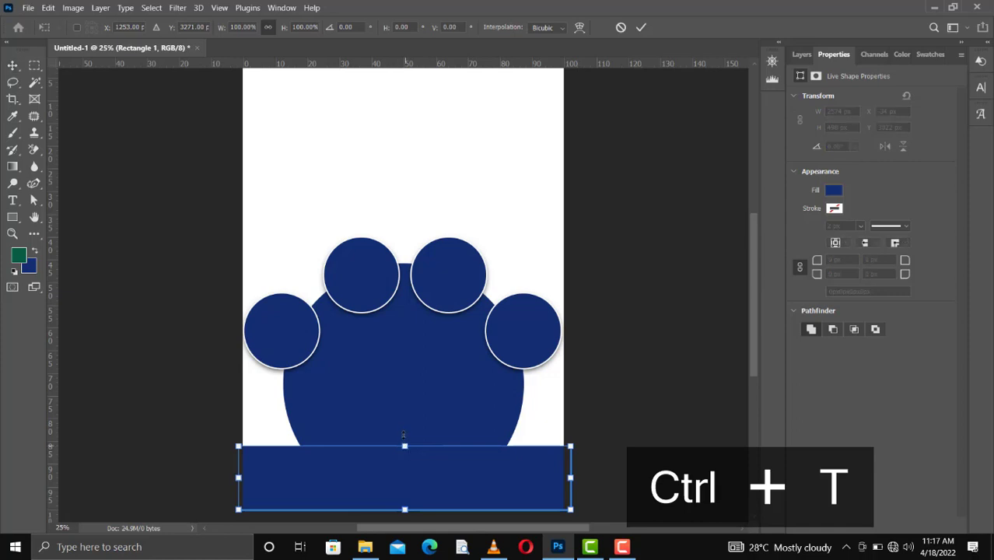
left_click_drag(405, 446, 405, 431)
key("Return")
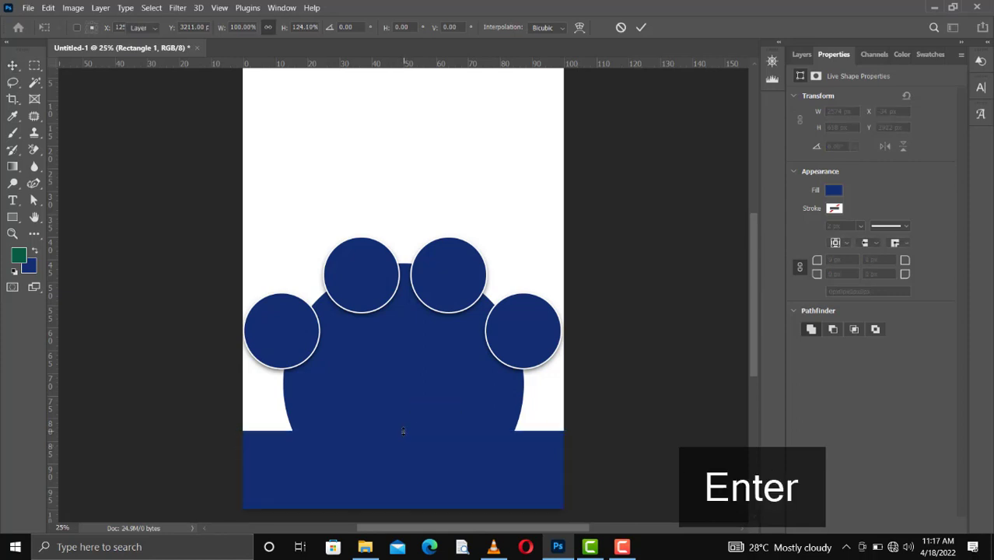
- Duplicate the large circle's layer and set the copy's fill to white
left_click(801, 55)
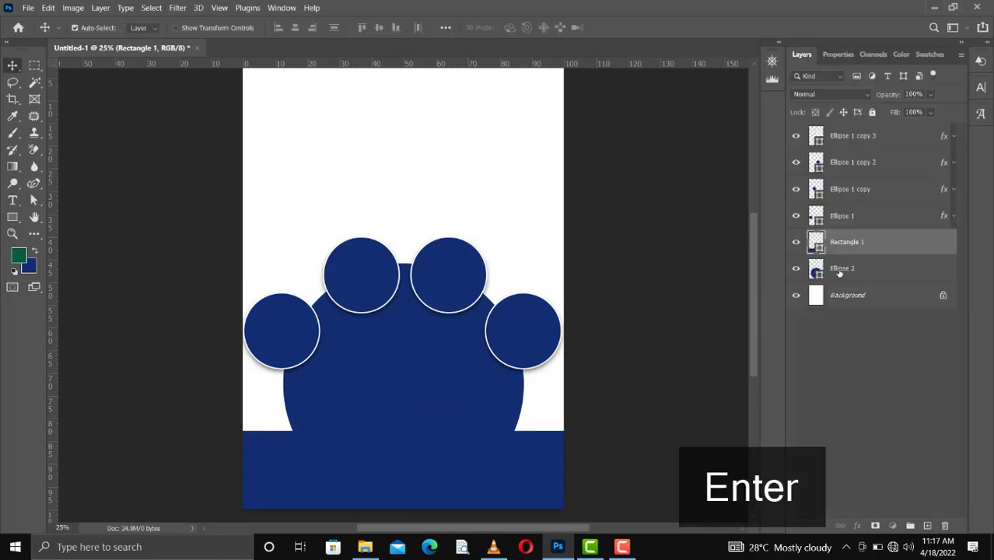
left_click(839, 269)
key("ctrl+j")
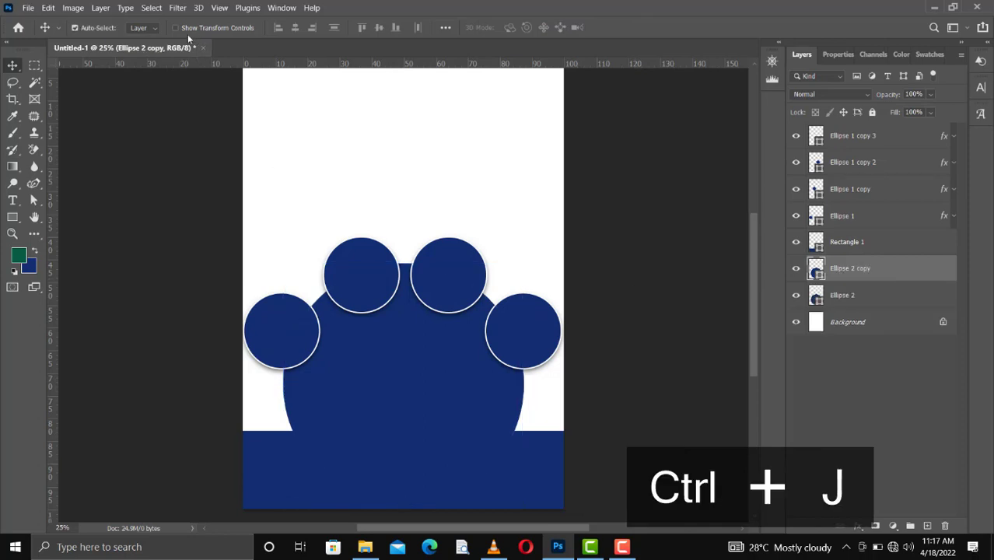
key("u")
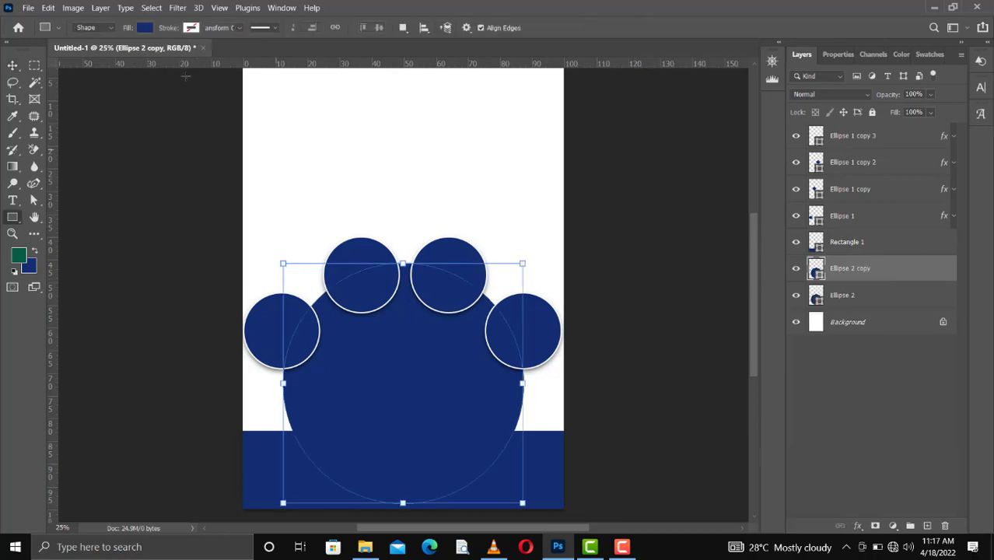
left_click(144, 28)
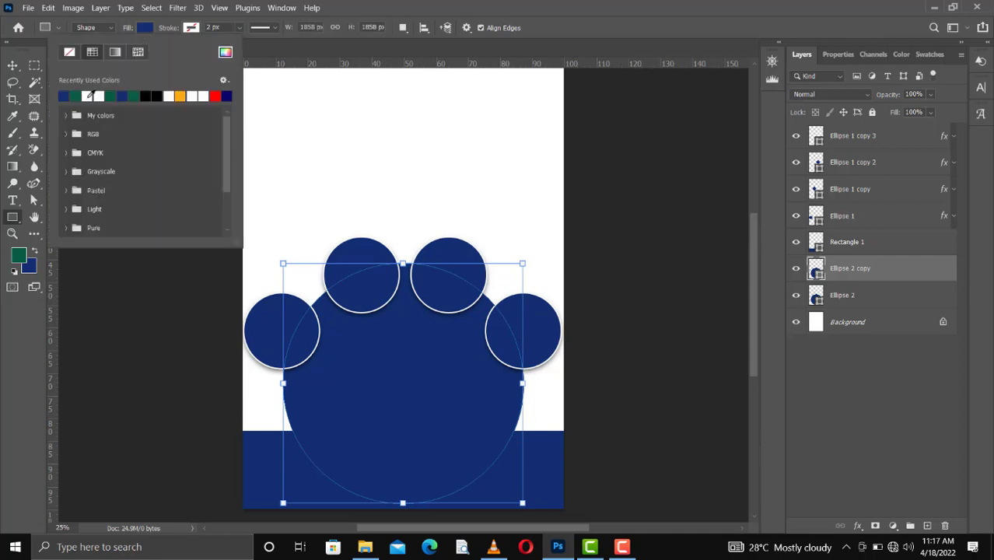
left_click(87, 95)
key("v")
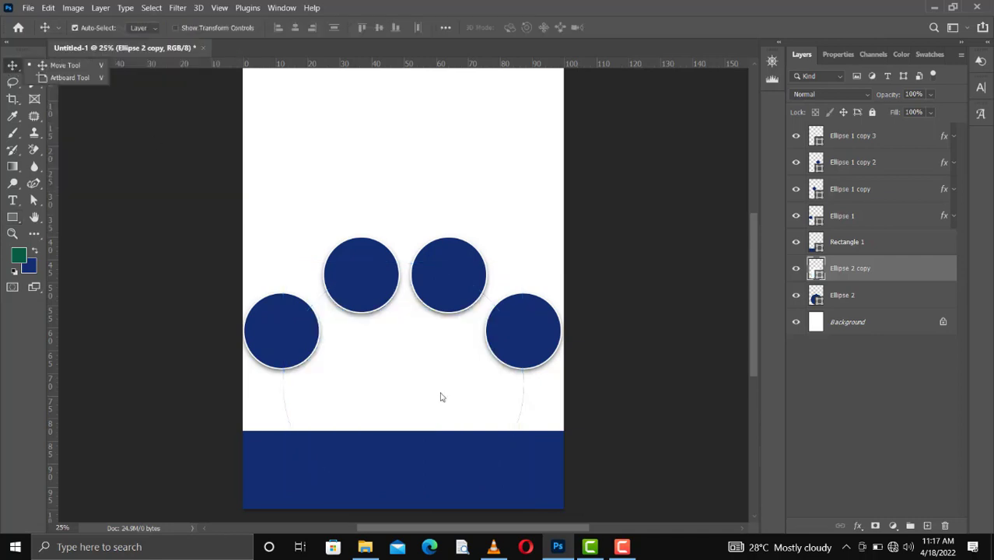
- Scale the white circle proportionally to 80.19%, keeping it horizontally centered and its upper edge in place
key("ctrl+t")
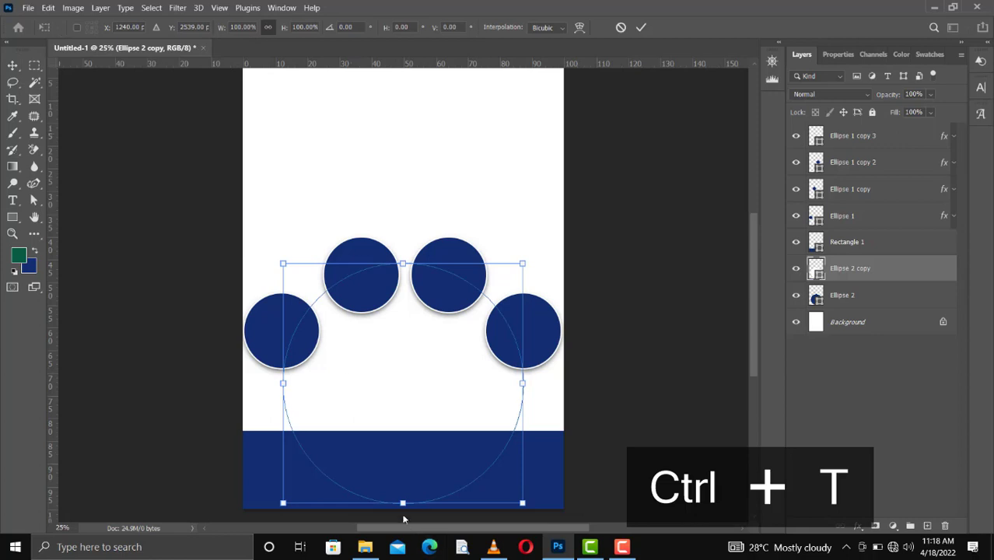
left_click_drag(402, 498, 391, 443)
key("Return")
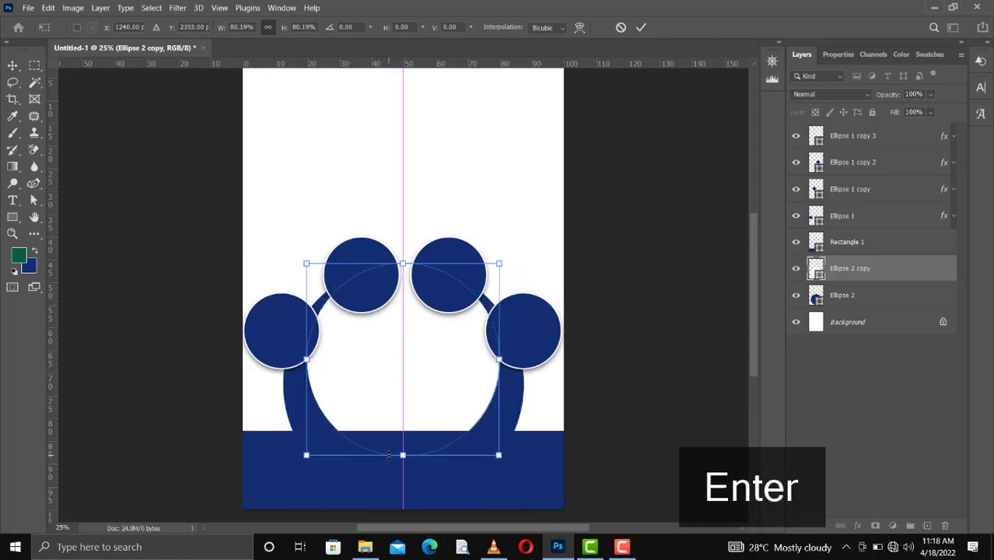
- Move the white circle down to the canvas's bottom edge and fine-tune its horizontal centering inside the blue circle
mouse_move(437, 385)
left_mouse_down()
mouse_move(431, 403)
mouse_move(430, 392)
left_mouse_up()
key("Right")
key("Right")
key("Right")
key("Right")
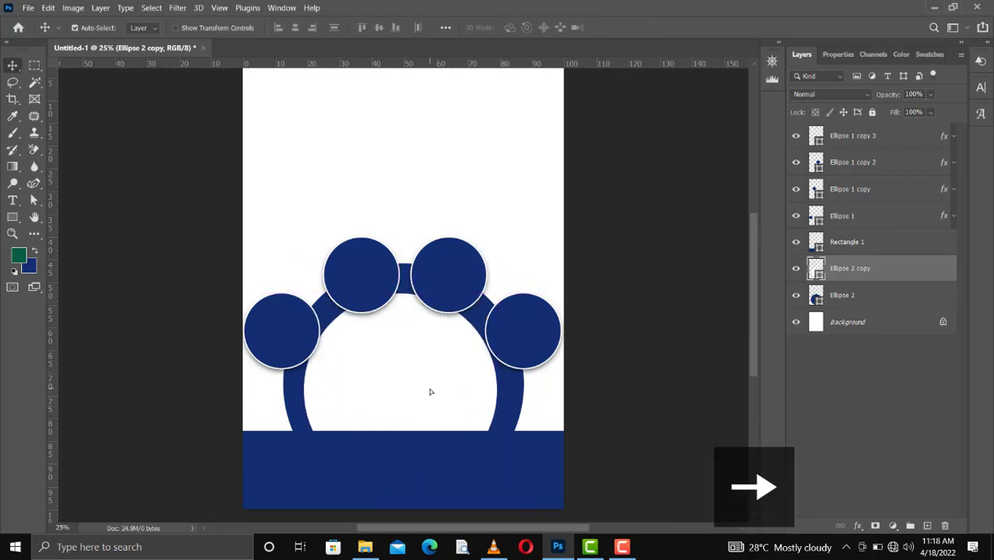
key("Left")
key("Right")
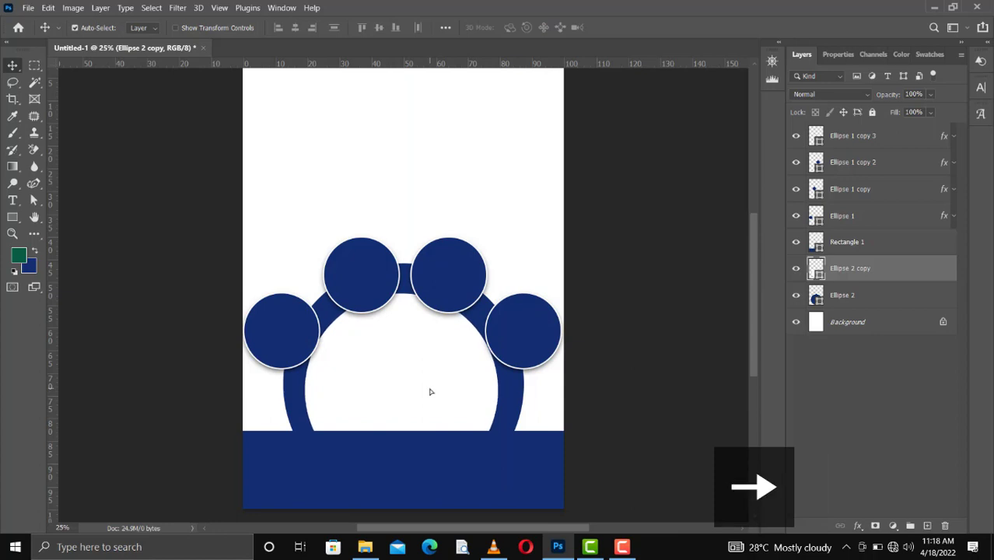
key("Down")
mouse_move(434, 405)
left_mouse_down()
mouse_move(430, 416)
mouse_move(434, 407)
left_mouse_up()
key("Down")
key("Down")
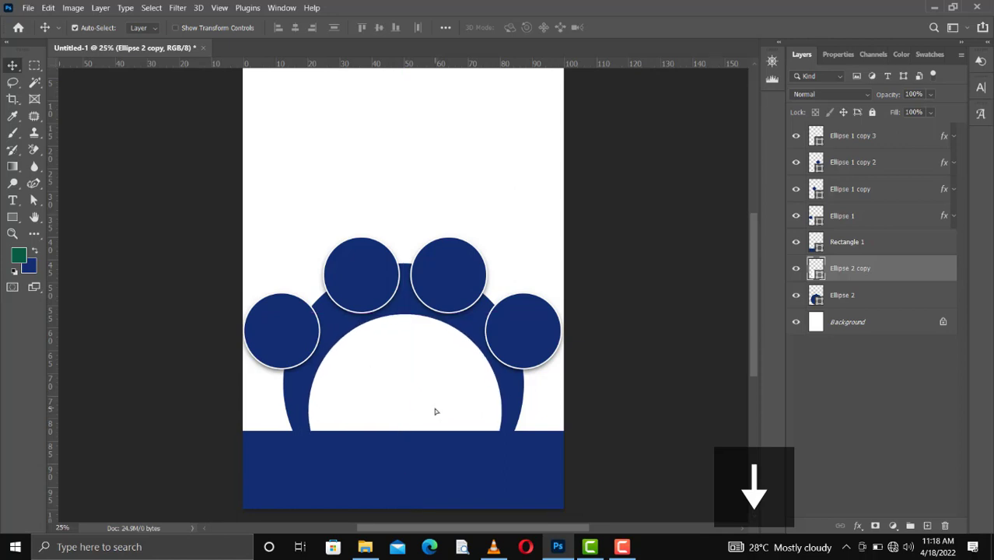
key("Left")
key("Left")
key("Down")
key("Down")
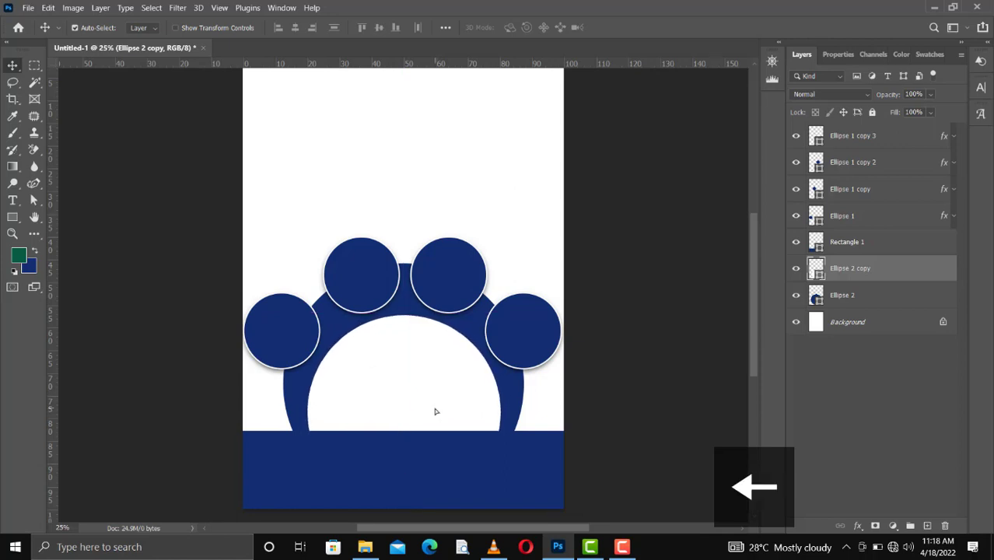
key("Left")
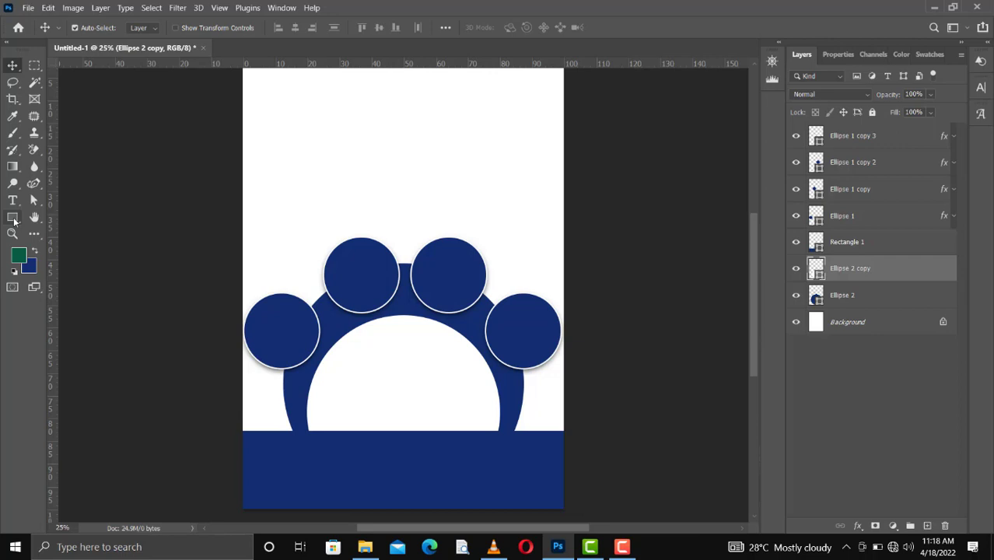
- Draw a closed four-point white shape about 444 by 580 px with the Pen tool, crossing the blue ring beside the leftmost small circle
right_click(38, 185)
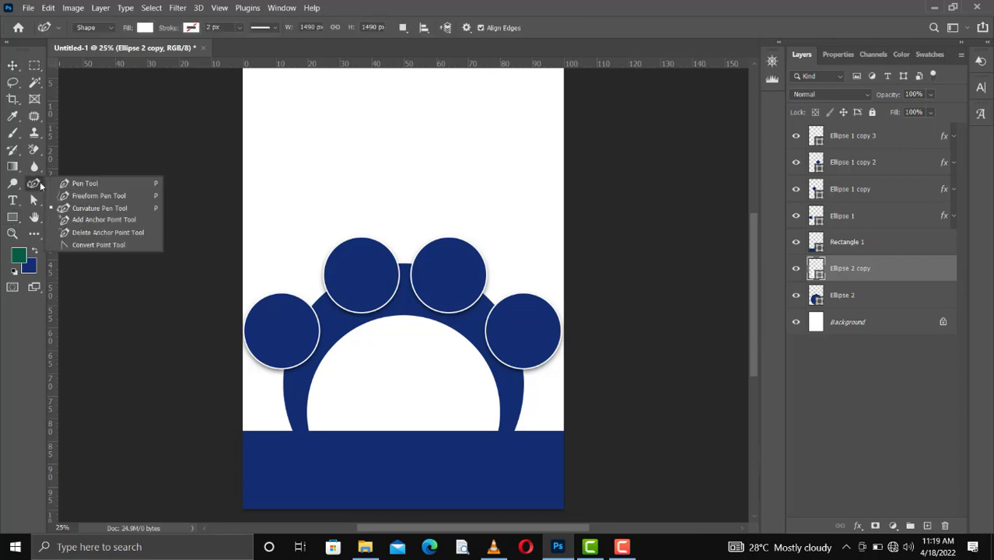
left_click(63, 184)
right_click(39, 185)
left_click(74, 186)
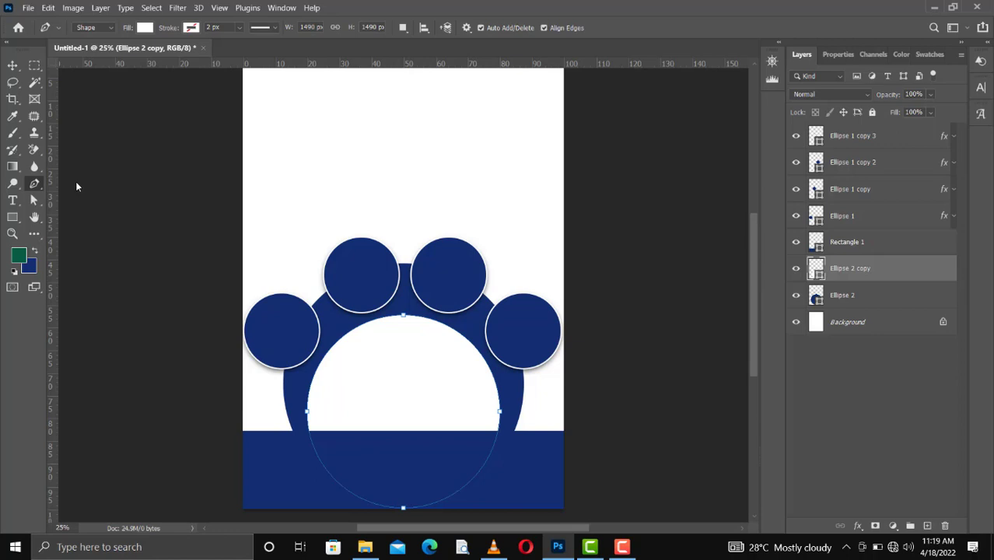
left_click(284, 377)
left_click(315, 307)
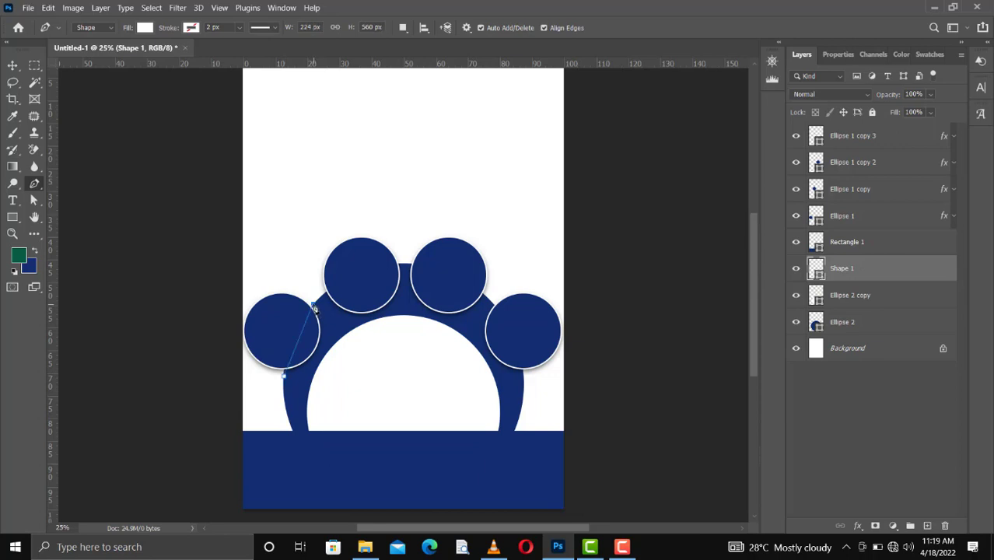
left_click(341, 348)
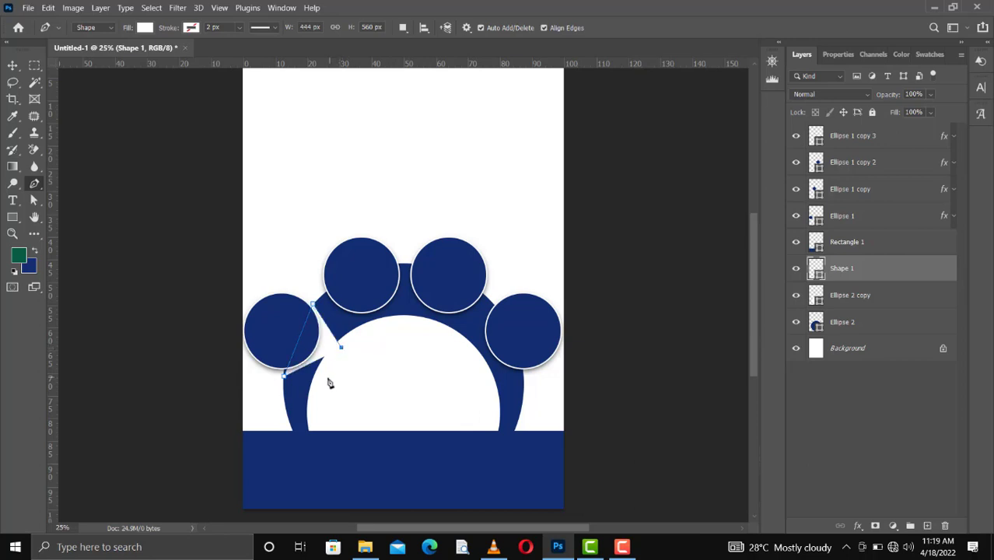
left_click(326, 379)
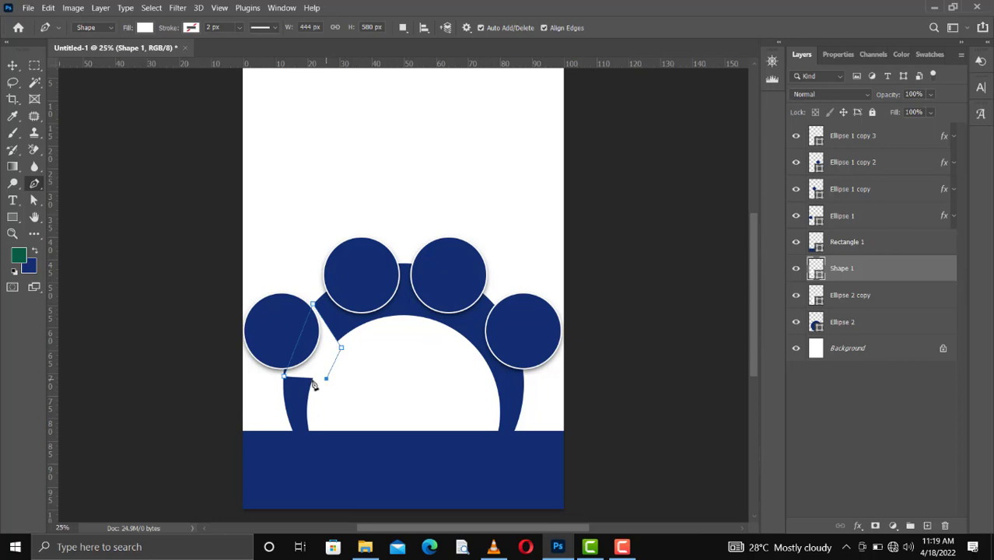
left_click(285, 378)
key("v")
left_click(358, 390)
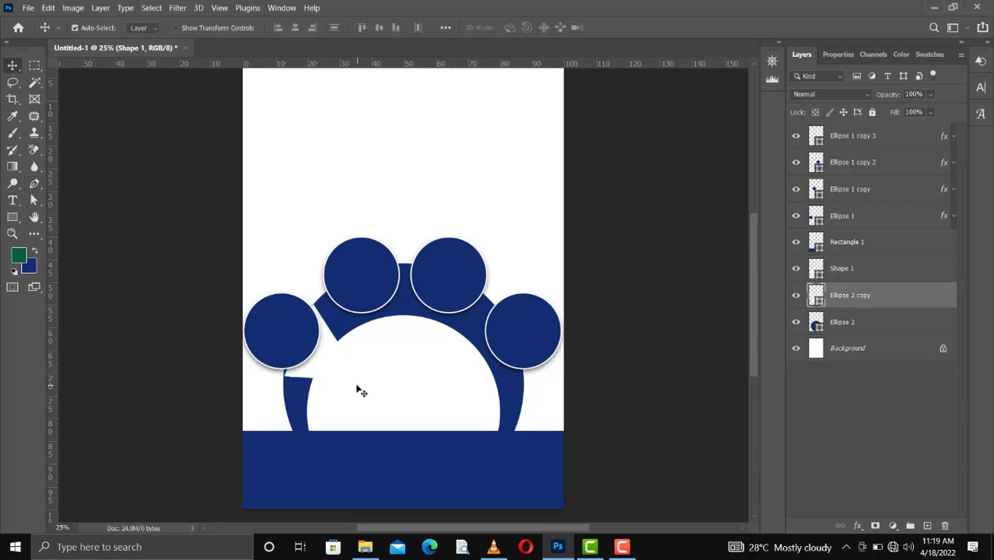
left_click(313, 379)
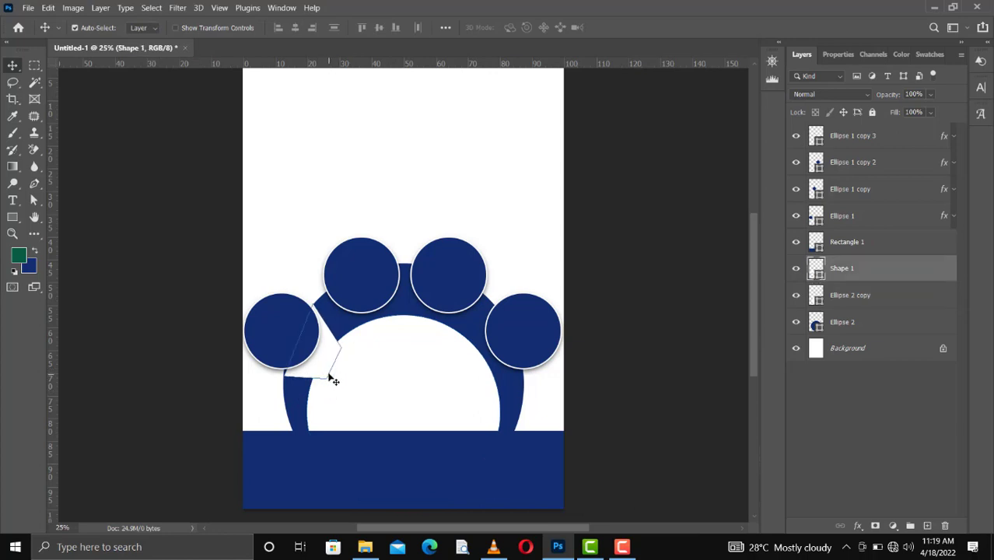
- Rotate the view to 88° and bend the white shape's outer edge to follow the blue ring with the Curvature Pen tool
key("r")
left_click_drag(418, 281, 425, 281)
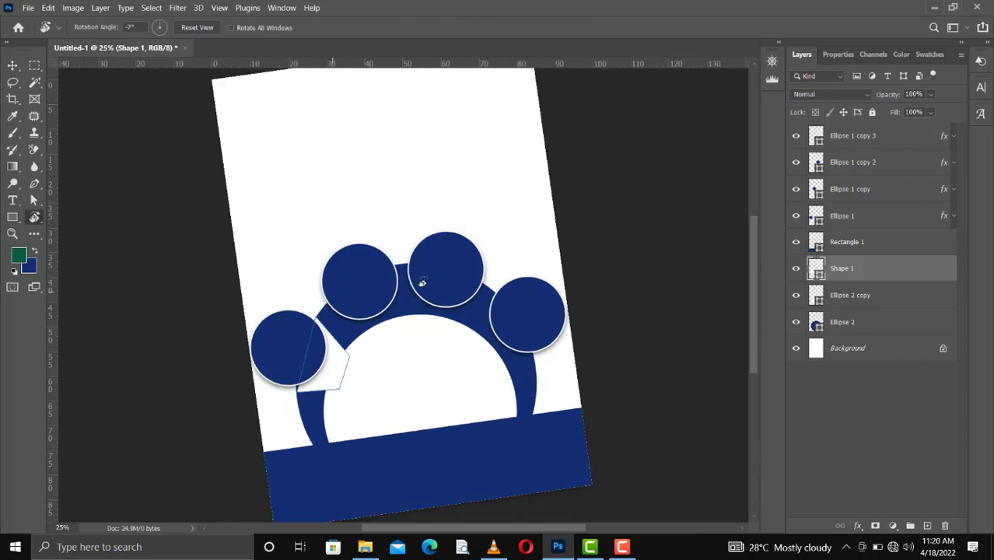
left_click_drag(360, 370, 428, 242)
left_click_drag(497, 228, 492, 229)
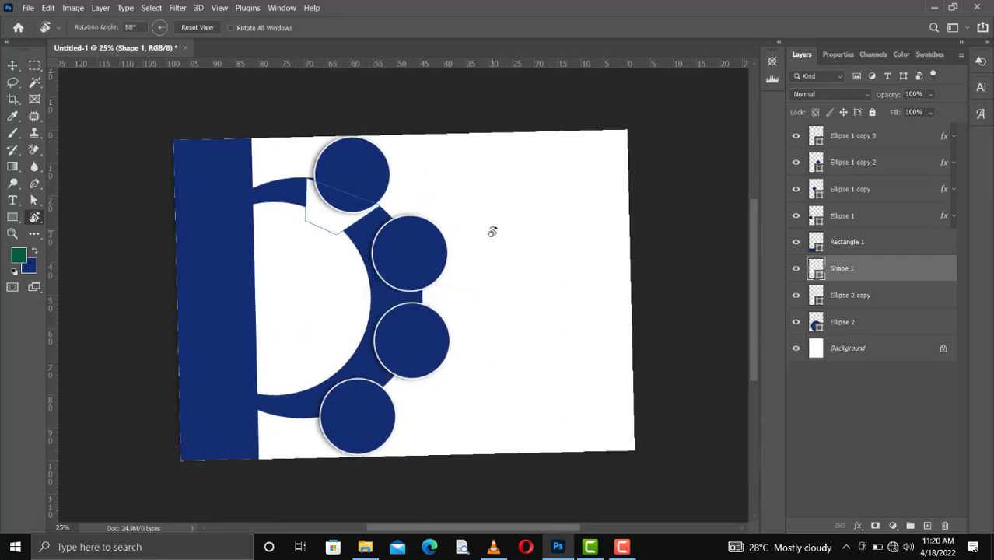
left_click(12, 65)
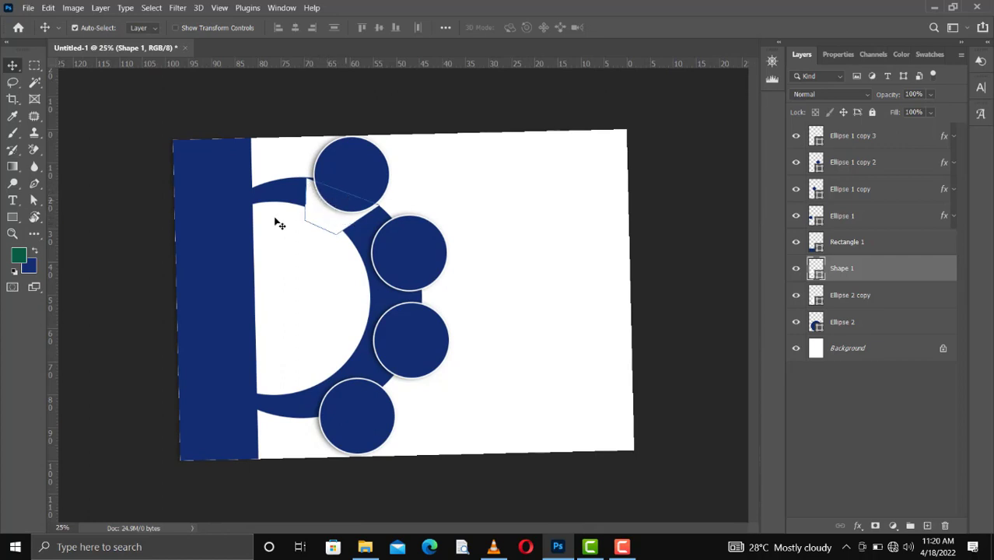
left_click_drag(35, 184, 94, 209)
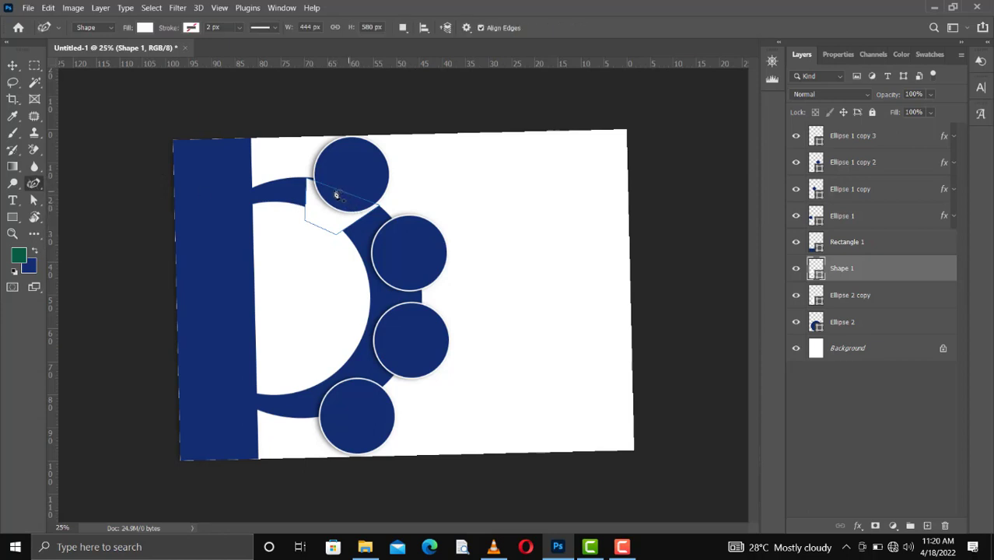
left_click(337, 187)
left_click(334, 182)
- Shift the two inner corner points of the white shape slightly farther into the white circle
left_click(305, 222)
left_click_drag(305, 221, 308, 222)
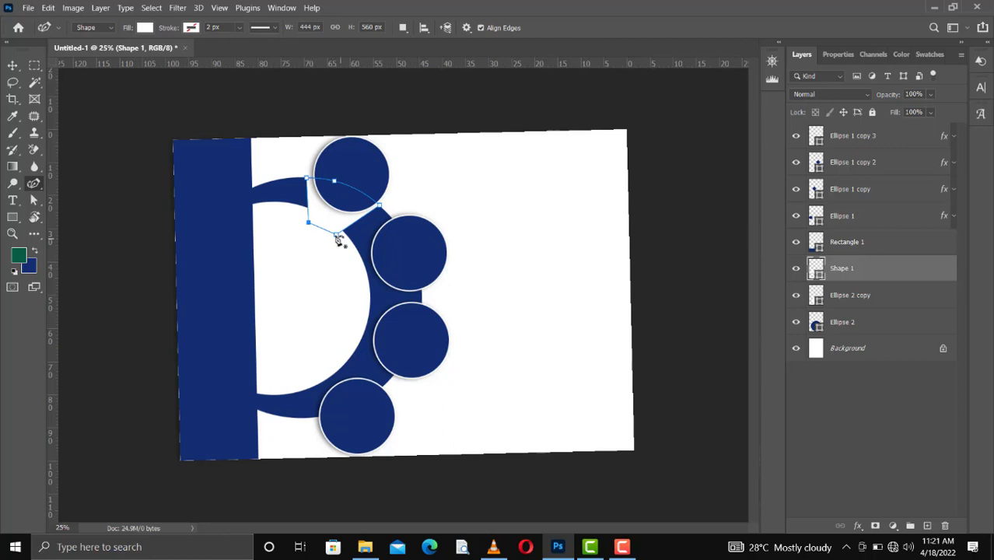
left_click_drag(337, 236, 340, 238)
left_click(12, 65)
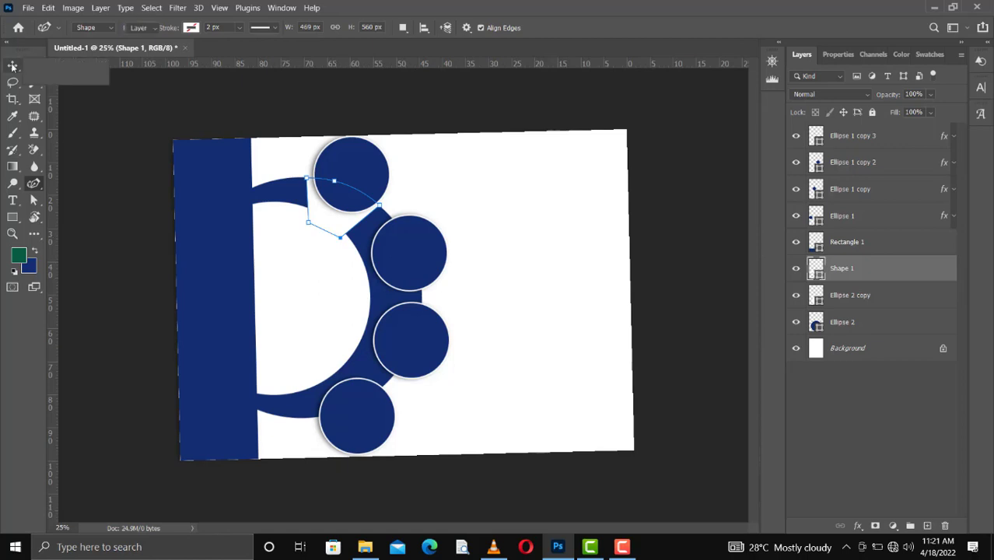
- Select the white shape and nudge it slightly into line with the blue ring's outer edge
left_click(310, 291)
left_click(350, 227)
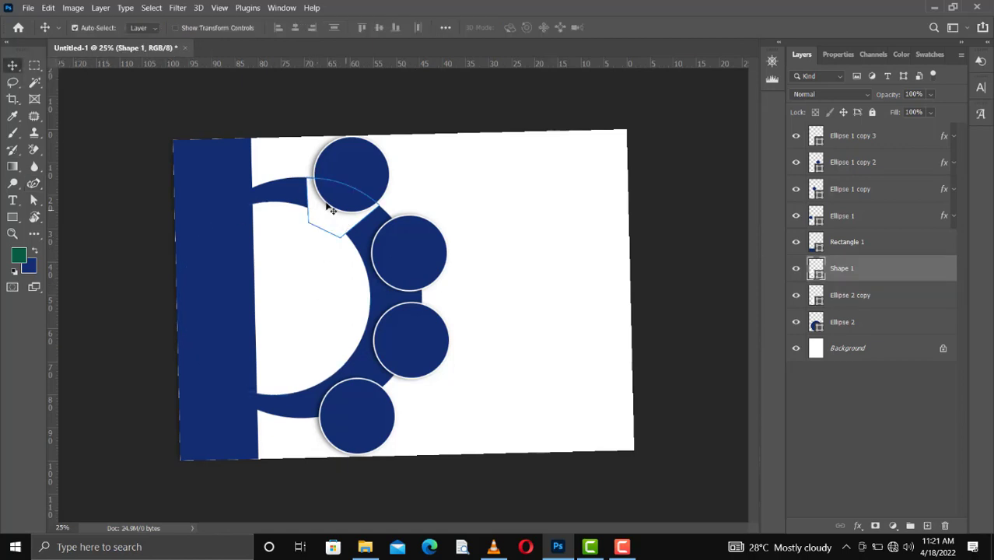
key("Up")
key("Right")
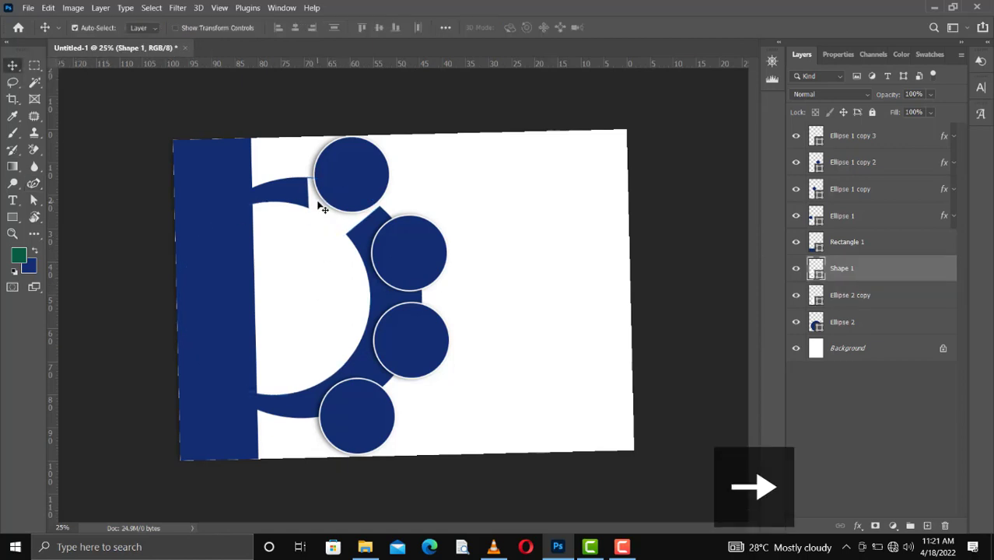
key("Down")
key("Left")
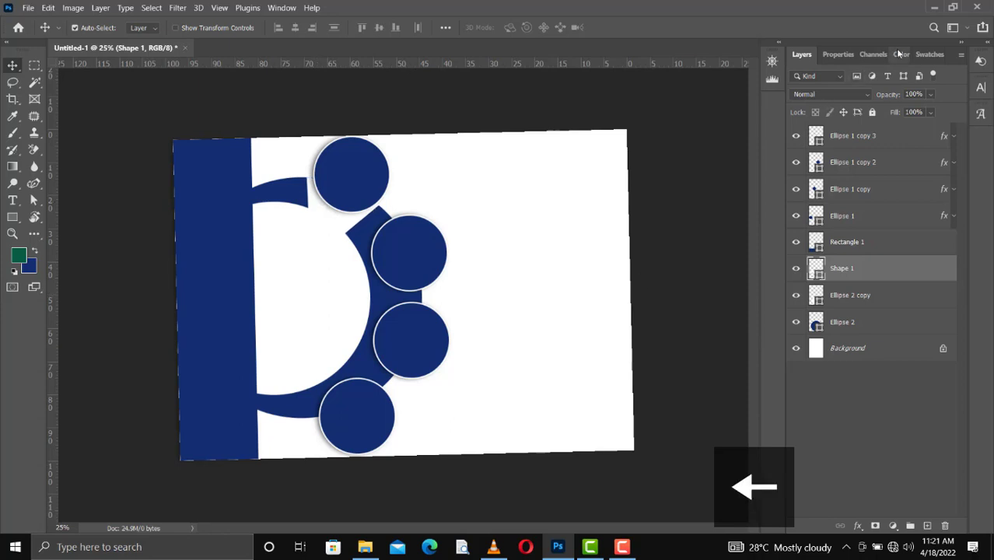
- Try dark red and orange fills on the white shape, settling on the amber swatch from My colors
left_click(925, 56)
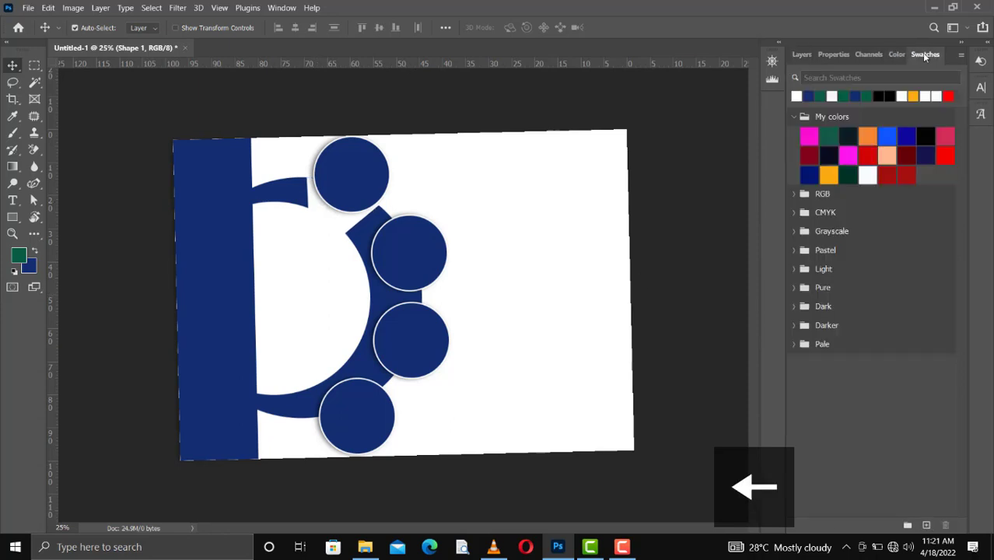
left_click(907, 158, "ctrl")
key("ctrl+BackSpace")
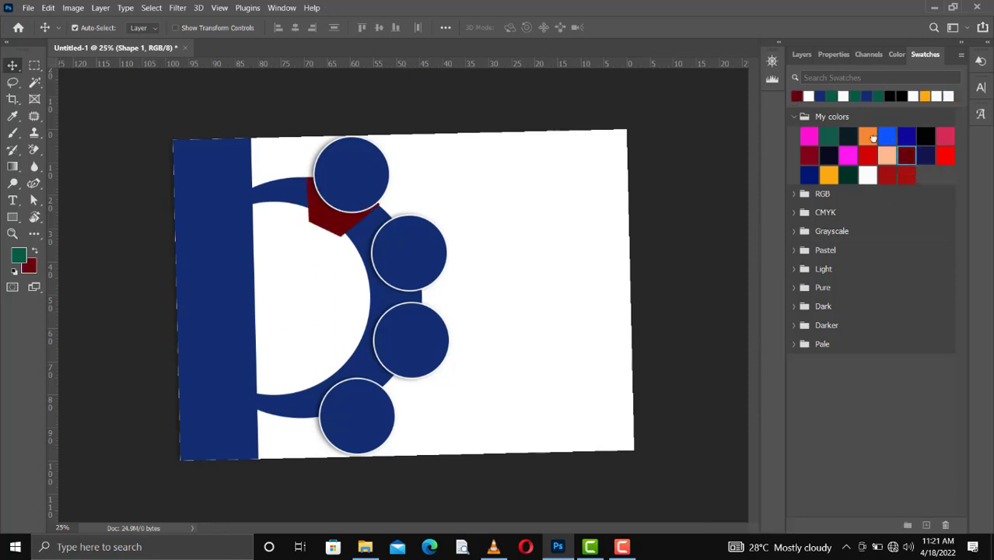
left_click(873, 137, "ctrl")
key("ctrl+BackSpace")
left_click(828, 176, "ctrl")
key("ctrl+BackSpace")
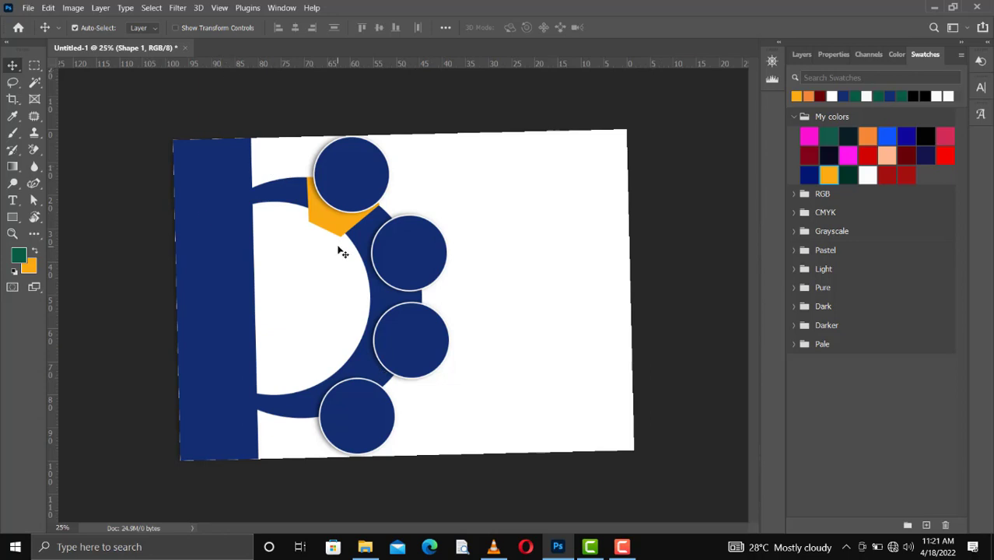
- Reset the view rotation, nudge the amber shape upward and place its layer beneath the white circle's layer
key("r")
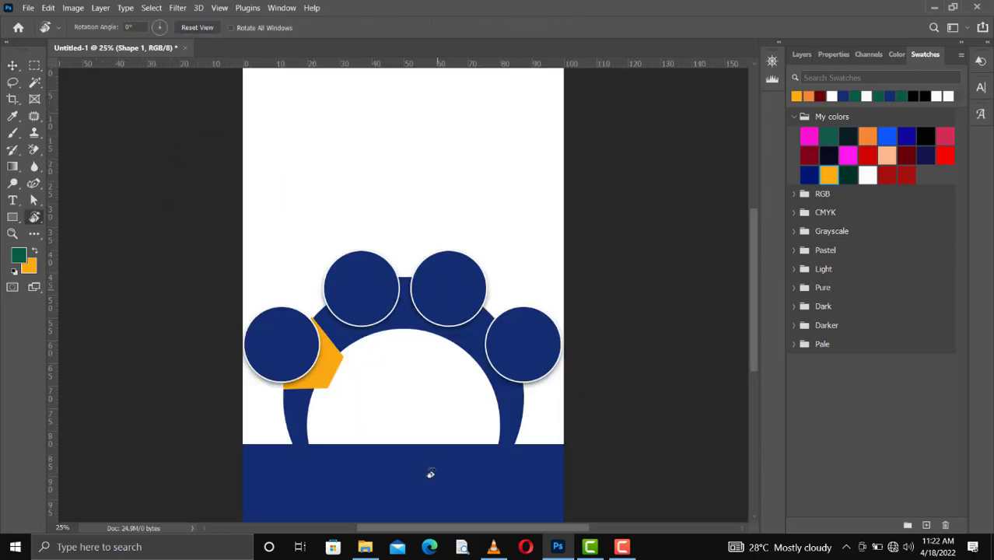
key("v")
key("Up")
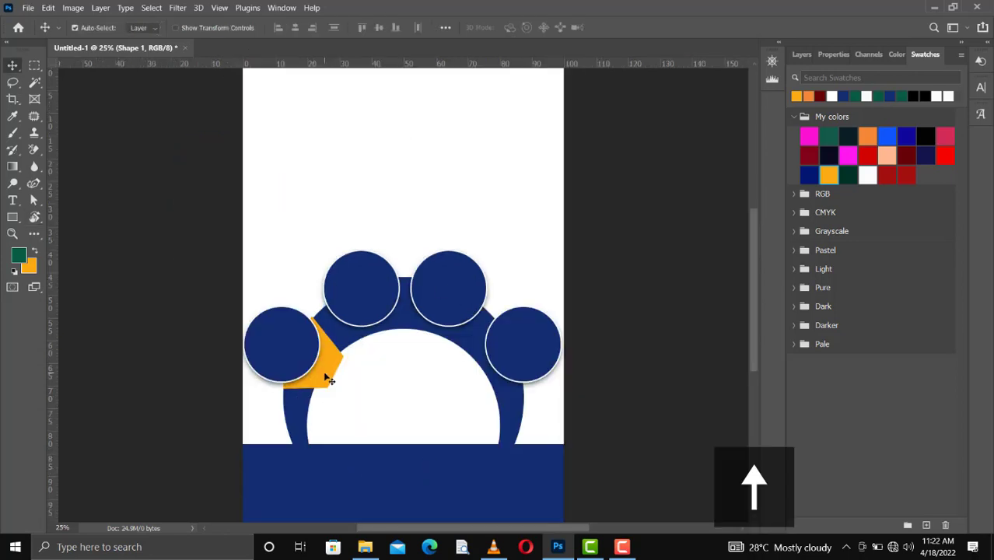
key("Up")
key("Up")
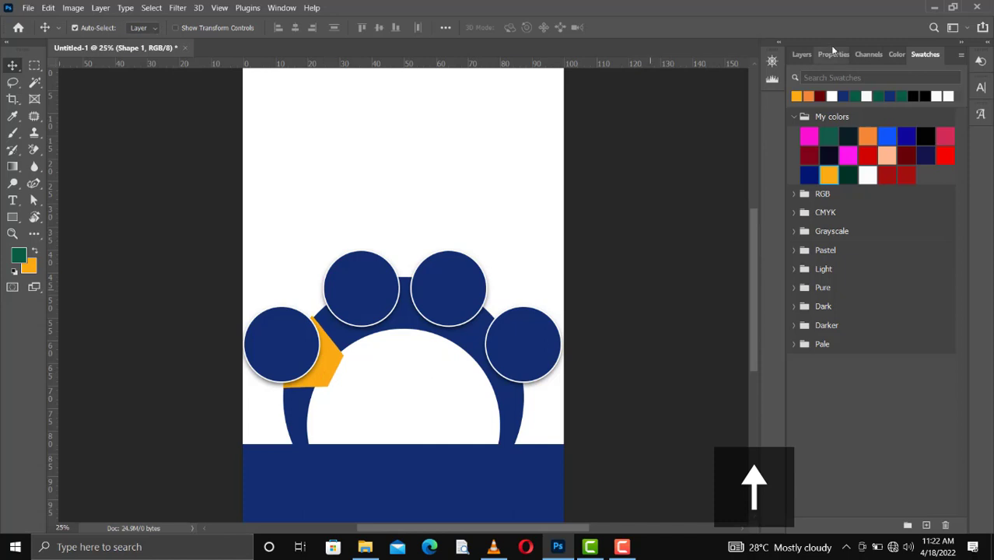
left_click(804, 59)
left_click_drag(882, 273, 874, 311)
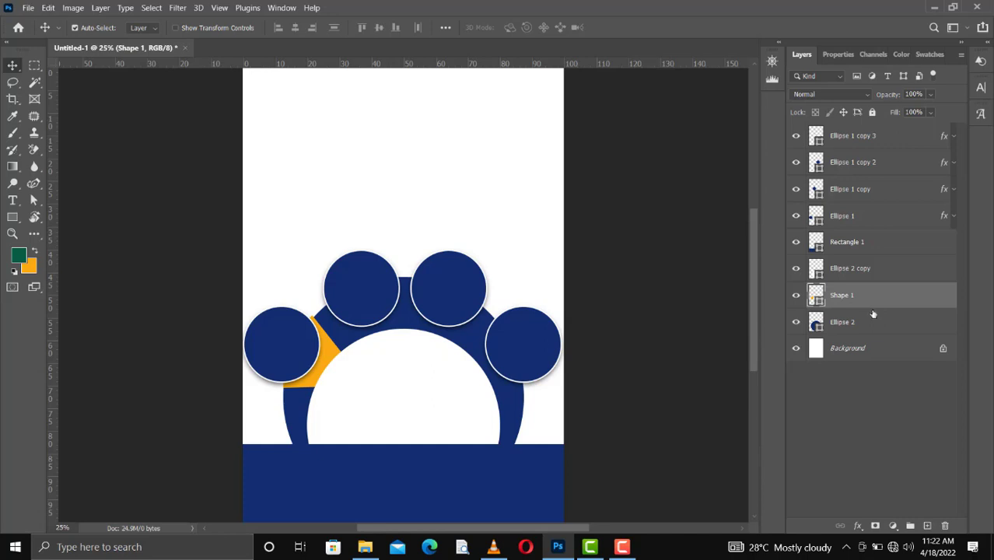
- Duplicate the amber segment, place the copy beneath the second circle along the ring and rotate it about 47.5°
key("ctrl+j")
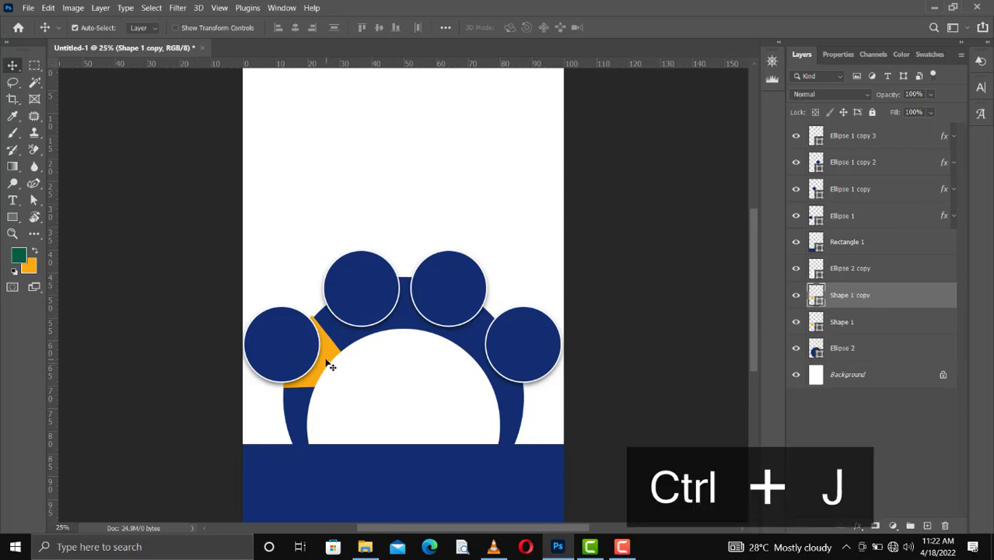
left_click_drag(330, 362, 377, 325)
key("ctrl+t")
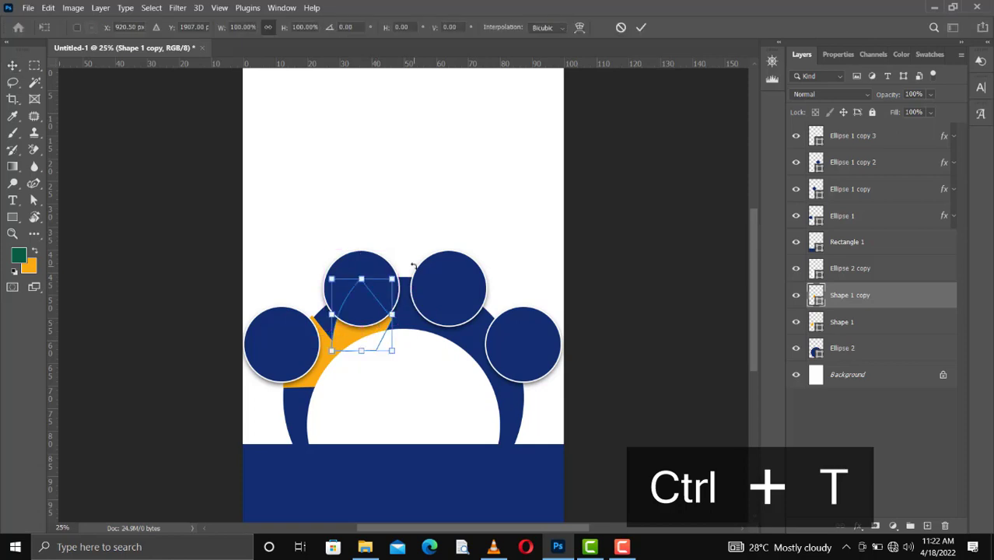
left_click_drag(414, 269, 448, 324)
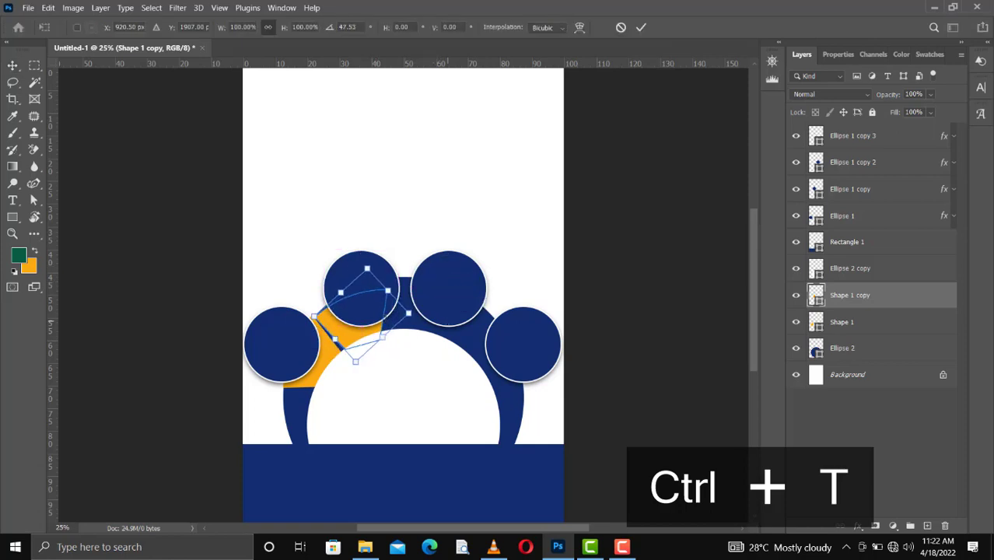
left_click_drag(363, 329, 372, 321)
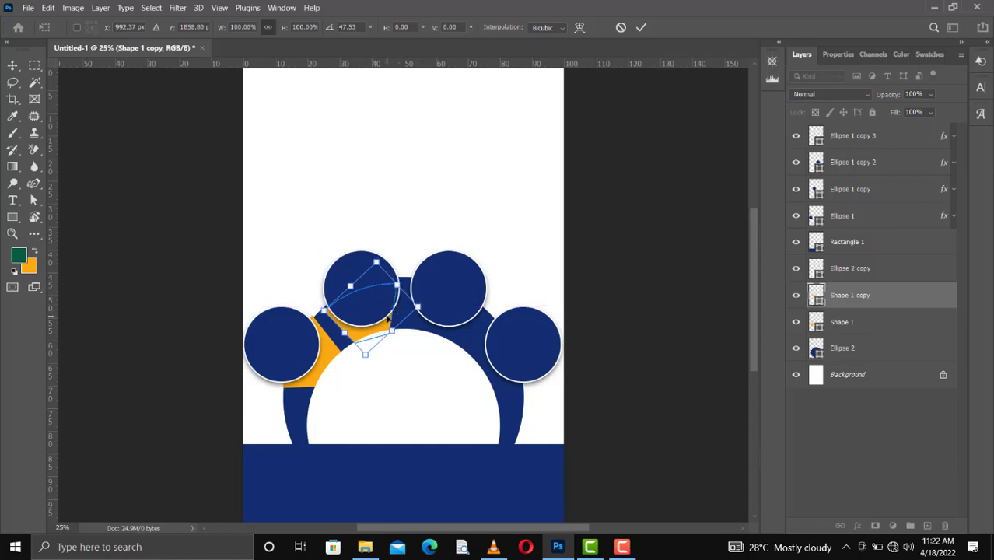
key("Return")
- Nudge the amber copy closer to the ring's outline and widen it to about 113%
key("Right")
key("Up")
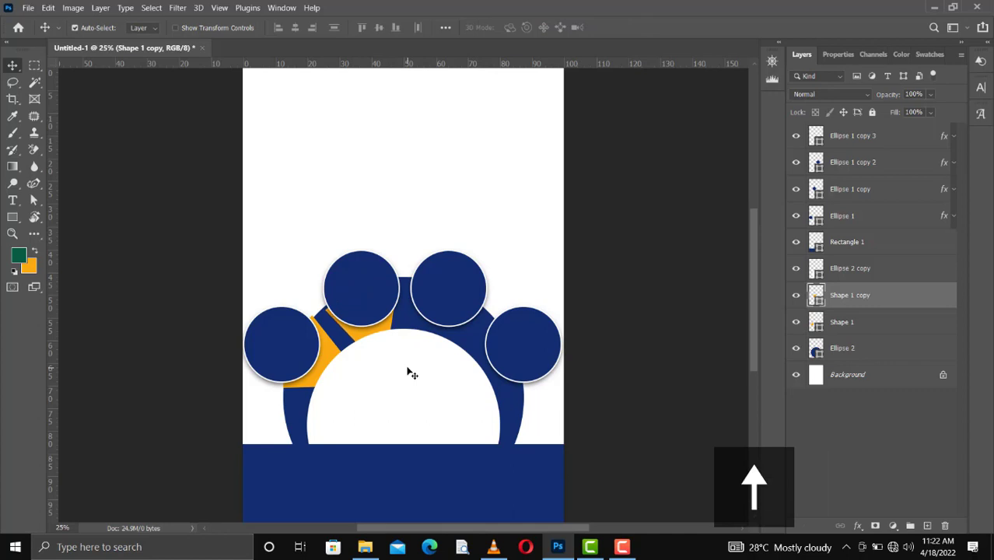
key("Up")
key("Left")
key("Left")
key("Down")
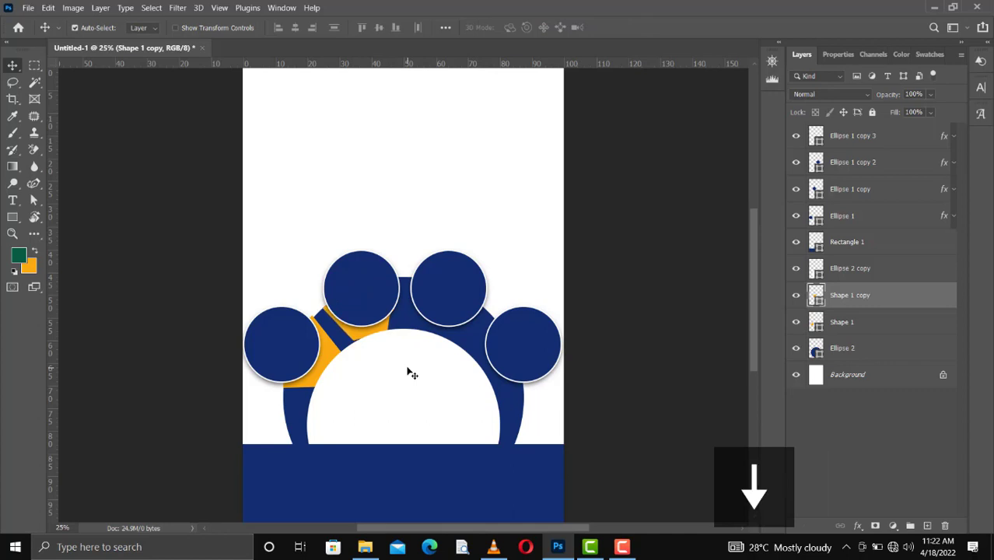
key("ctrl+t")
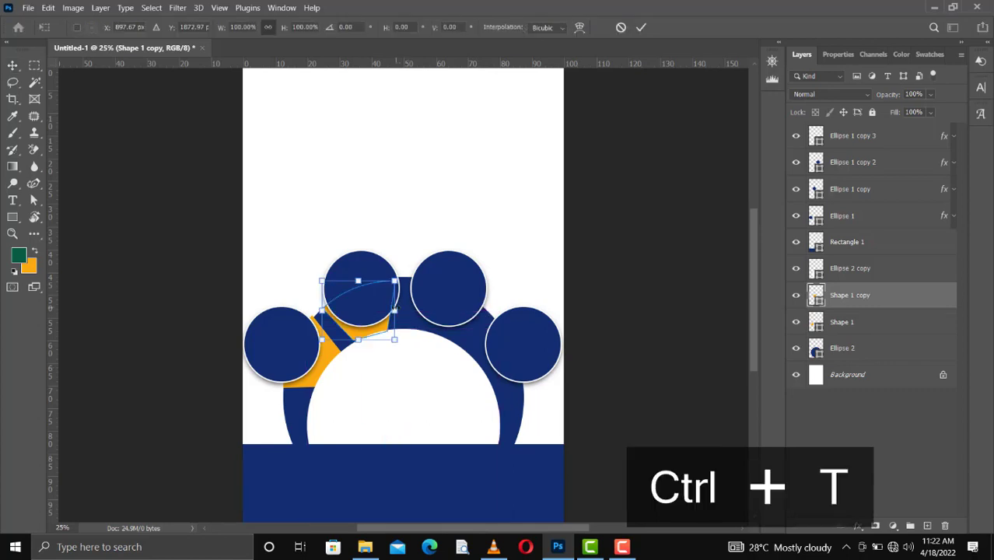
left_click_drag(394, 280, 405, 280)
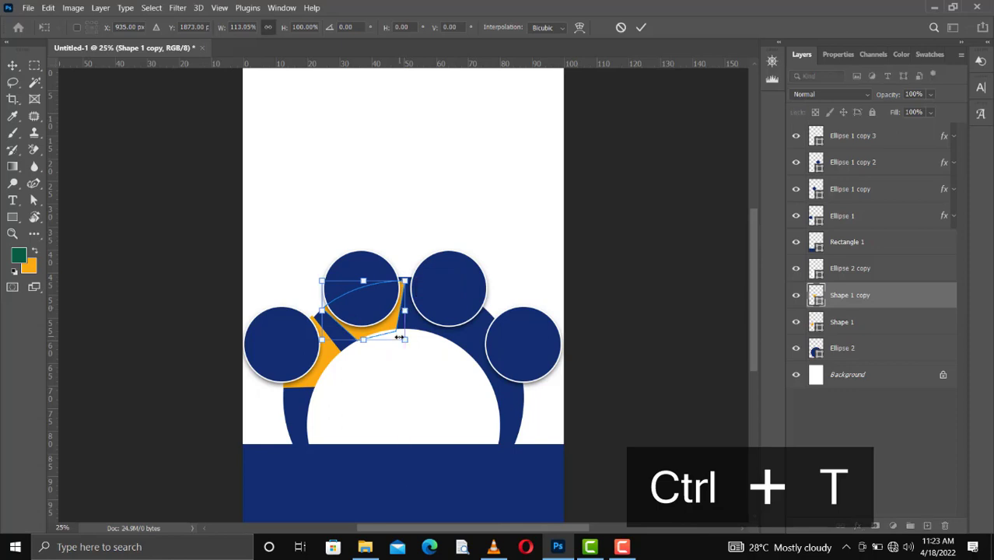
key("Return")
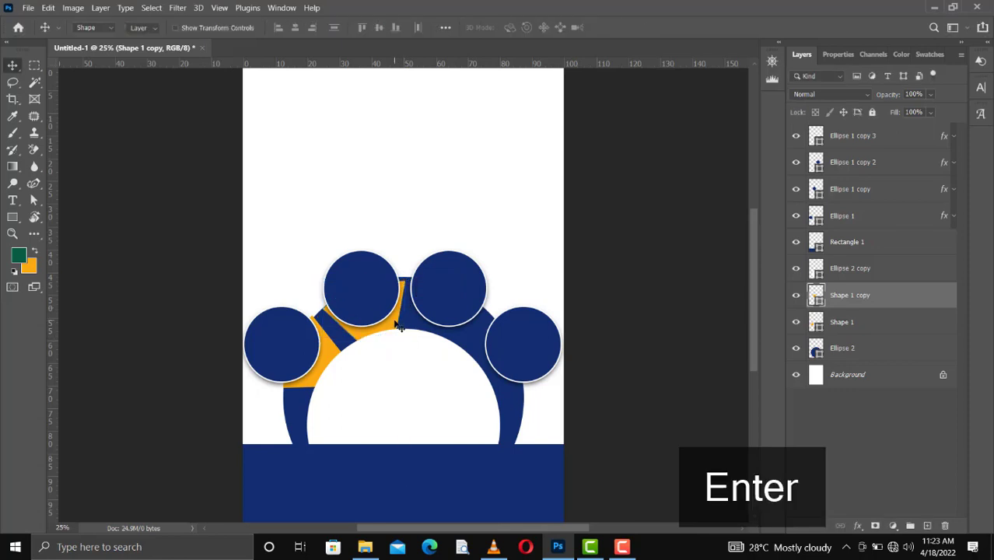
- Raise the amber copy's upper corner point between the two middle circles to the blue ring's outer edge
key("p")
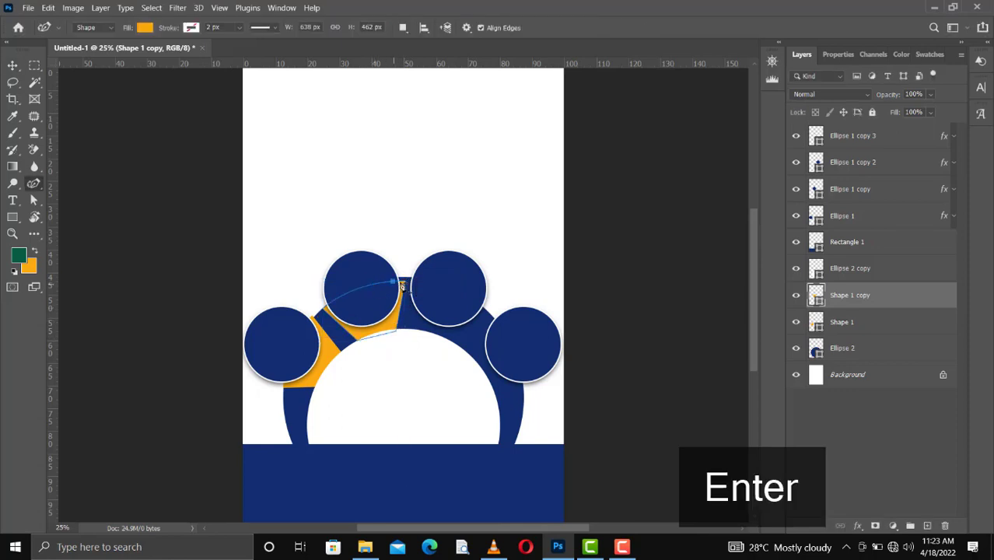
left_click(403, 282)
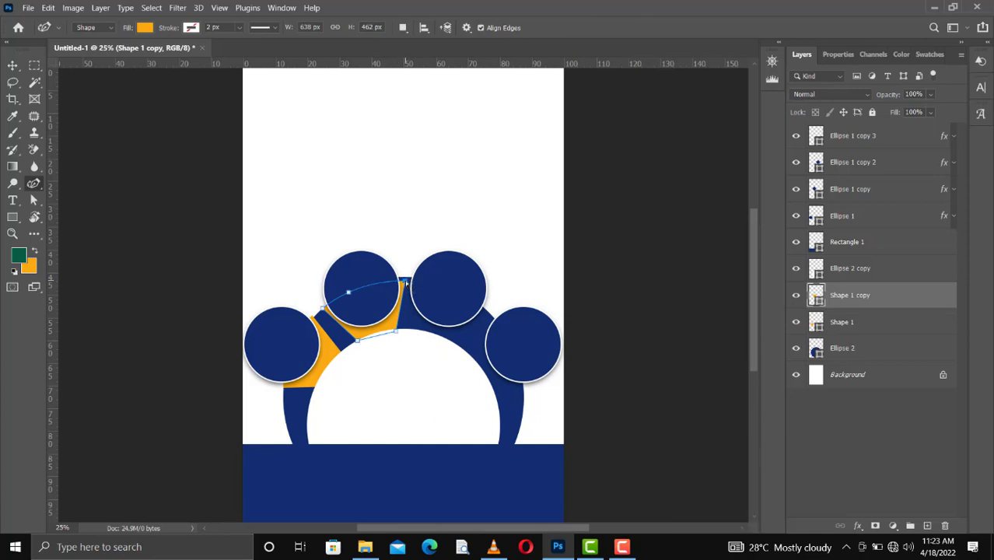
left_click_drag(406, 281, 406, 278)
key("v")
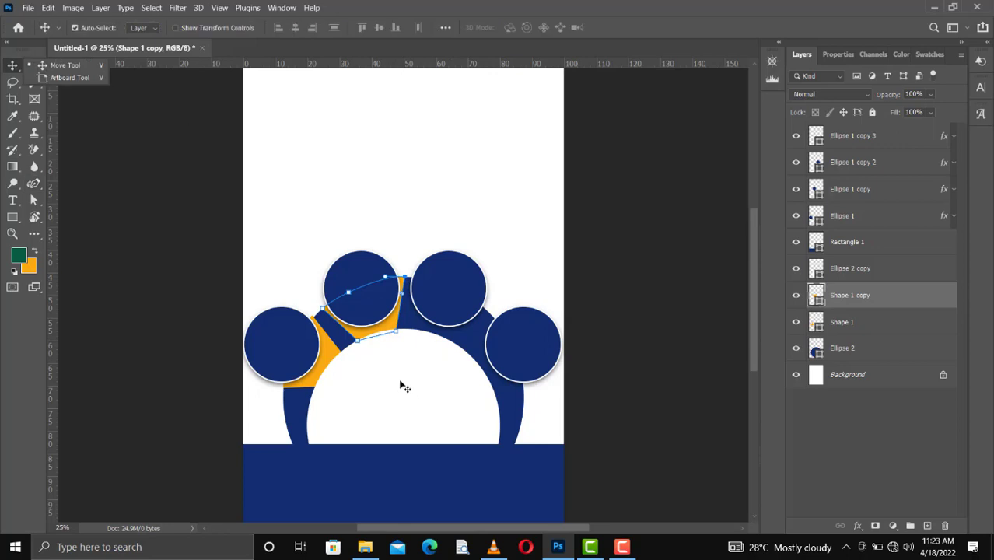
left_click(403, 386)
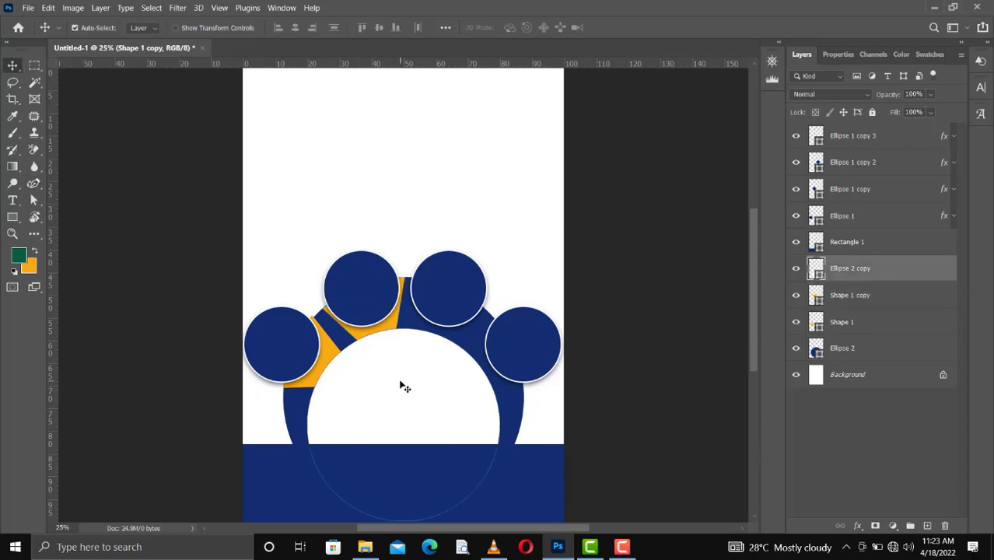
left_click(385, 333)
key("Up")
key("Down")
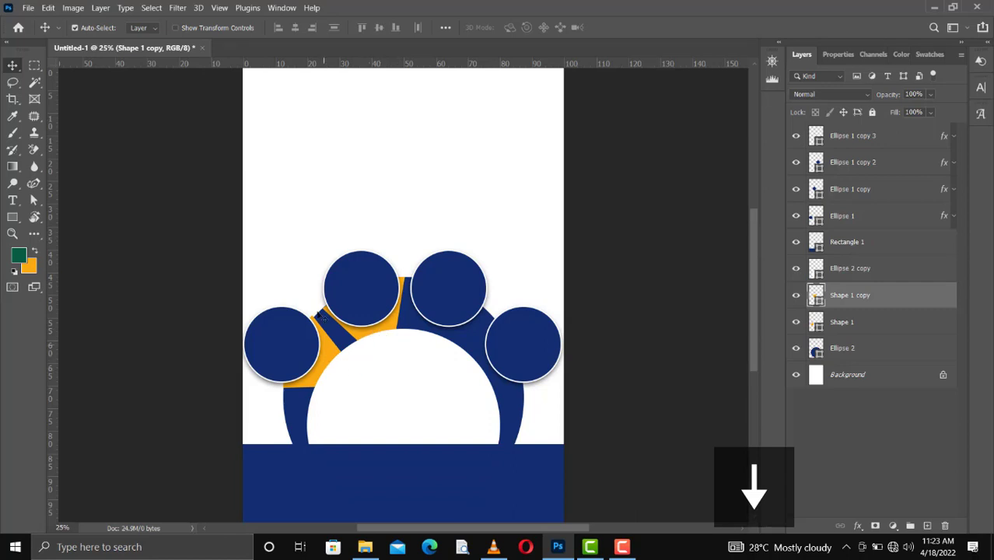
- Pull the first amber segment's upper corner point slightly inward onto the blue ring's outer edge
left_click(316, 320)
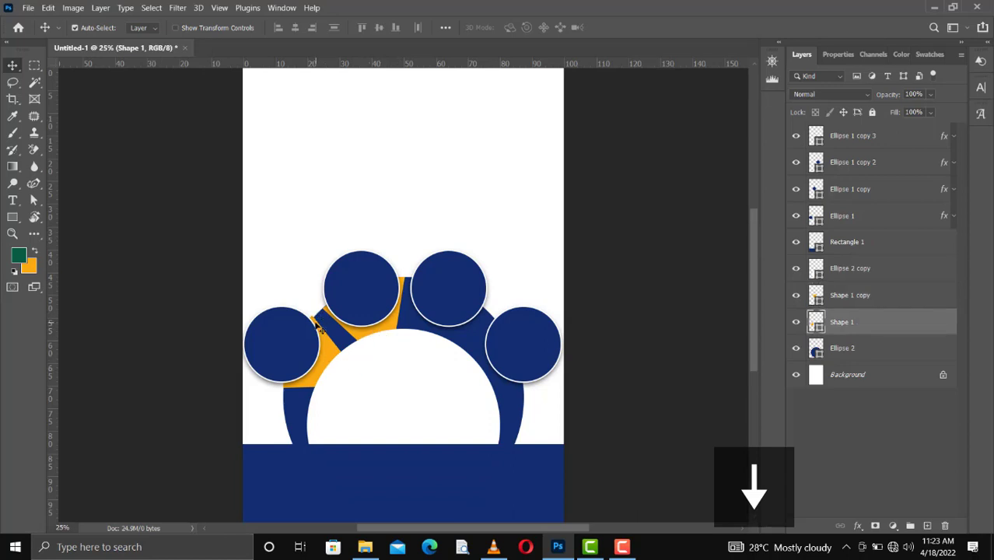
key("p")
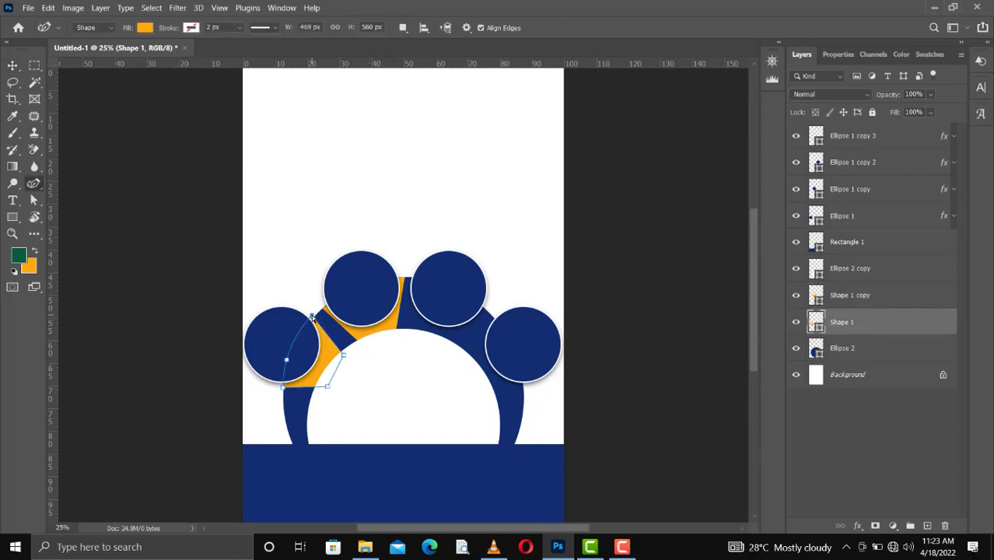
left_click_drag(313, 317, 314, 320)
key("v")
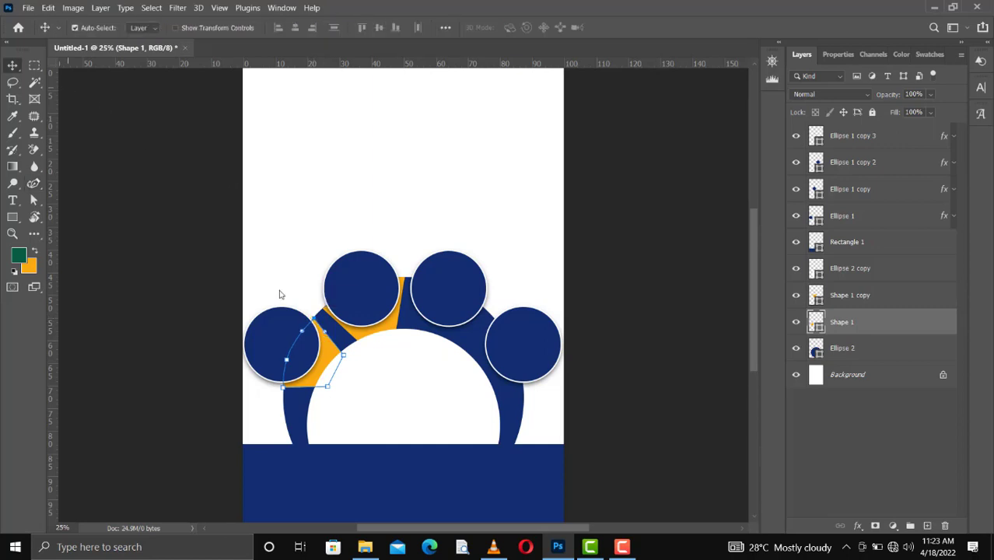
left_click(436, 387)
- Select the first amber segment and nudge it into line with the blue ring's outer edge
left_click(331, 345)
key("Left")
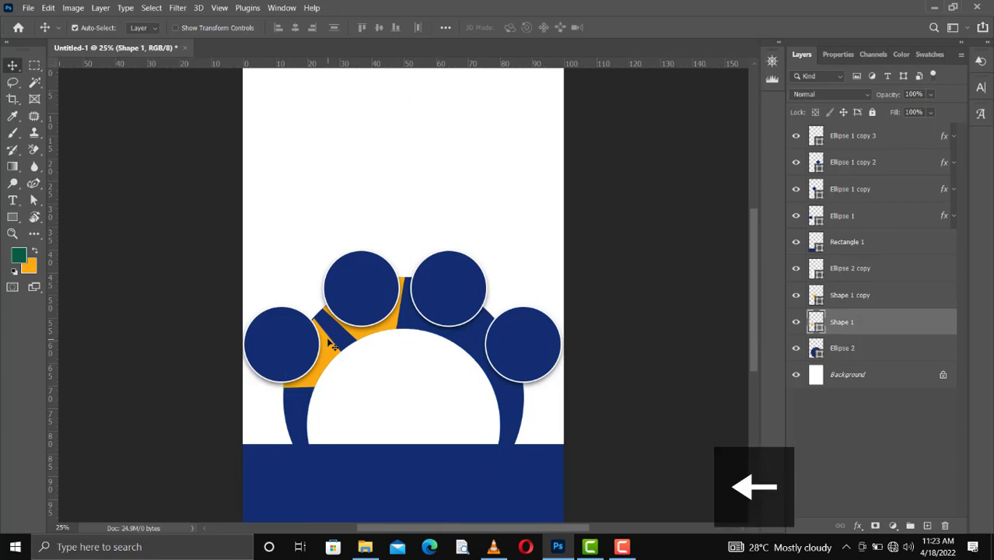
key("Up")
key("Left")
key("Down")
key("Right")
key("Down")
key("Left")
- Recolor the segment beneath the second circle with the magenta swatch from My colors
left_click(394, 331)
left_click(927, 54)
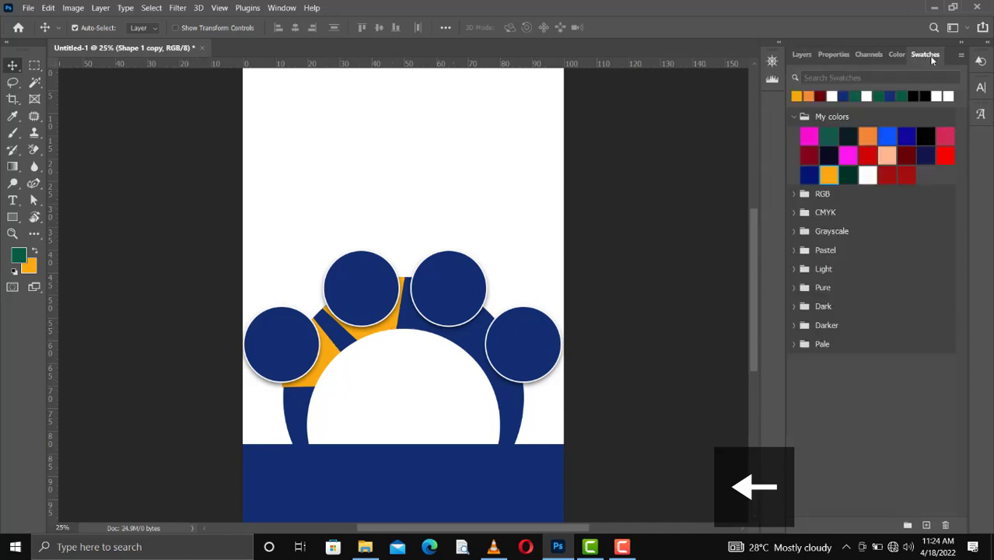
left_click(811, 134)
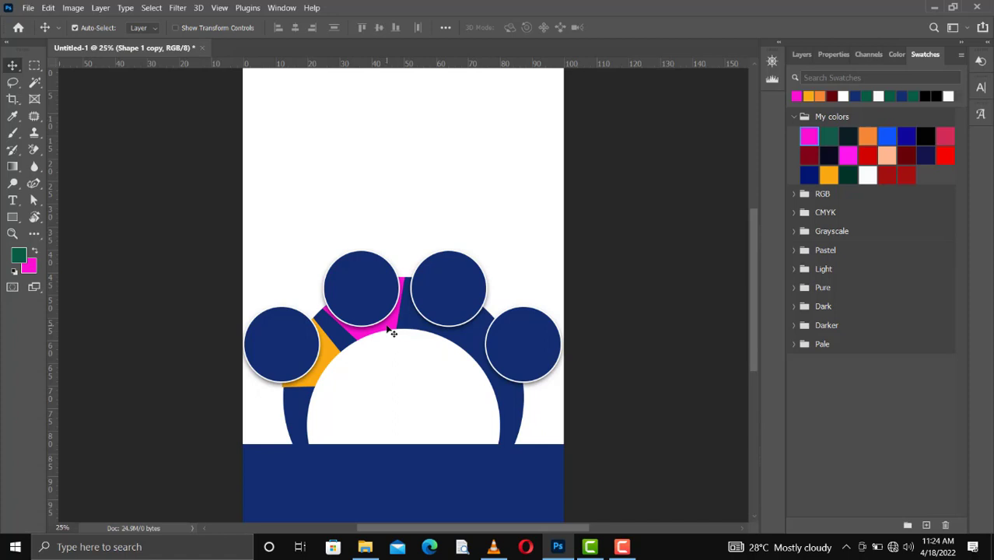
- Duplicate the magenta segment, place the copy beneath the third circle and rotate it about 48.8°
key("ctrl+j")
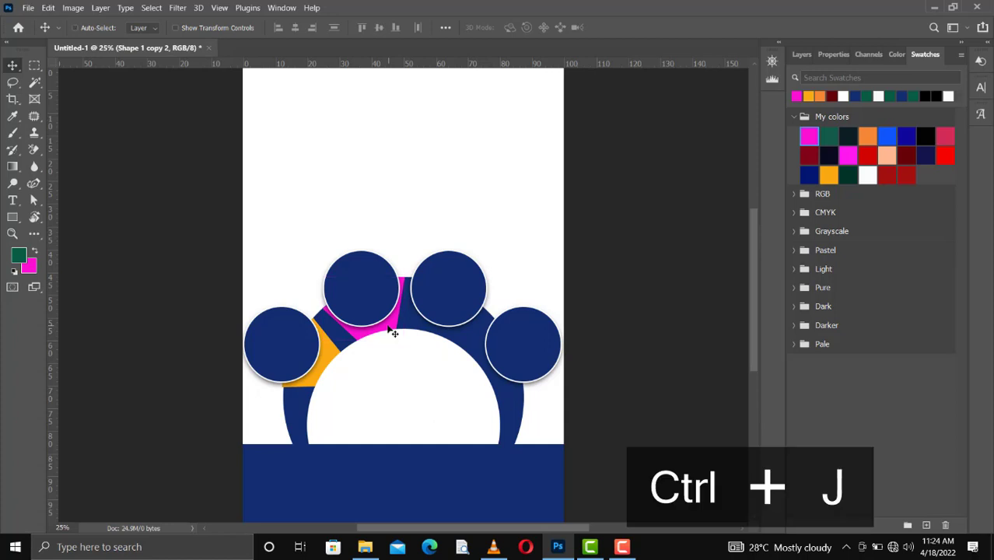
left_click_drag(393, 331, 454, 328)
key("ctrl+t")
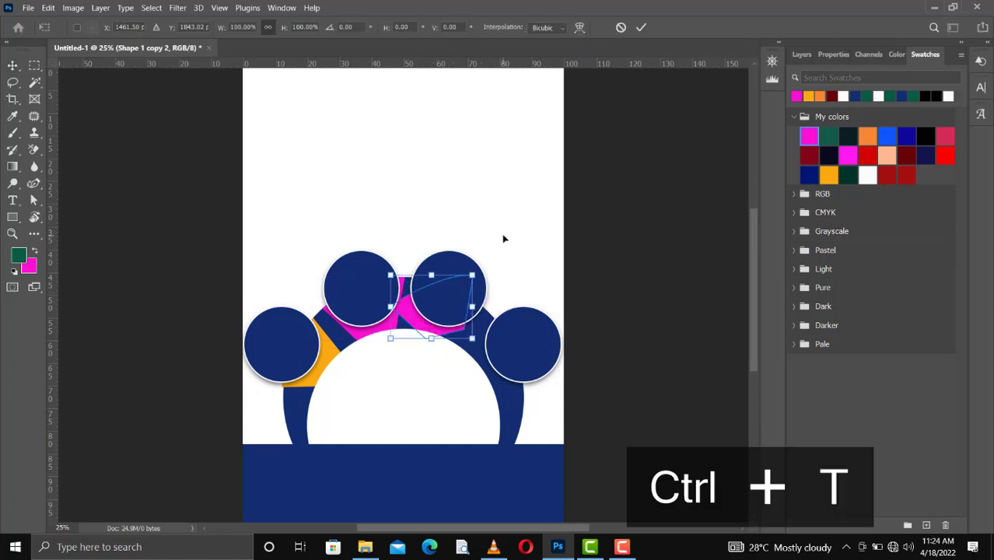
left_click_drag(520, 259, 500, 282)
key("Return")
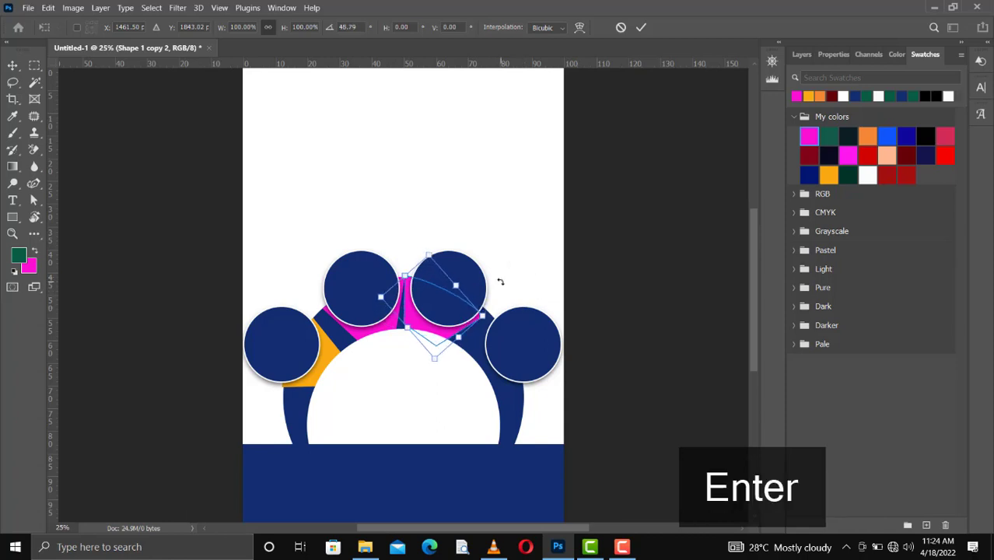
- Shift the magenta copy slightly down and to the right to open a blue gap between the two magenta segments
left_click_drag(450, 338, 447, 340)
key("Right")
key("Right")
key("Right")
key("Right")
key("Right")
key("Right")
key("Right")
key("Right")
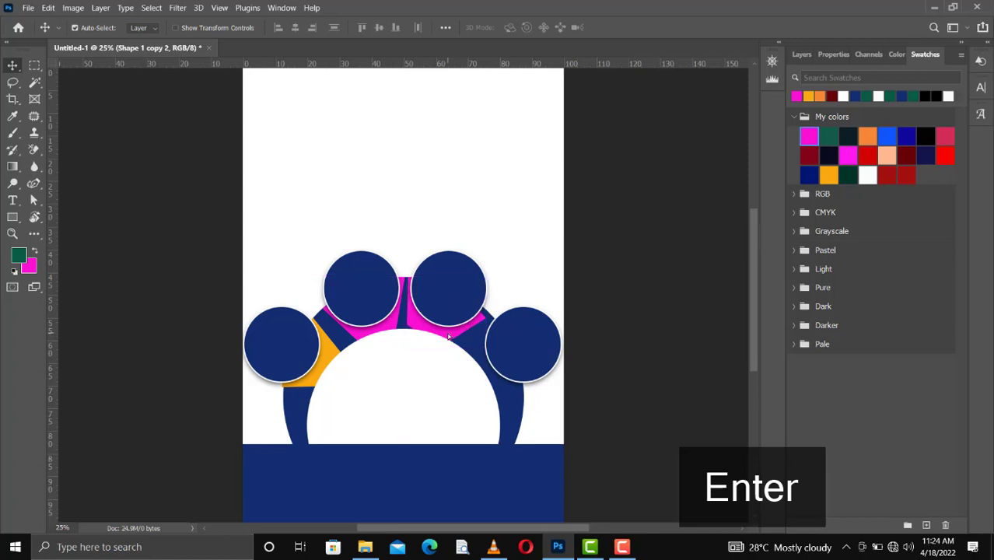
- Rotate the magenta copy about -4.6° and scale it to about 98% width and 91% height
key("ctrl+t")
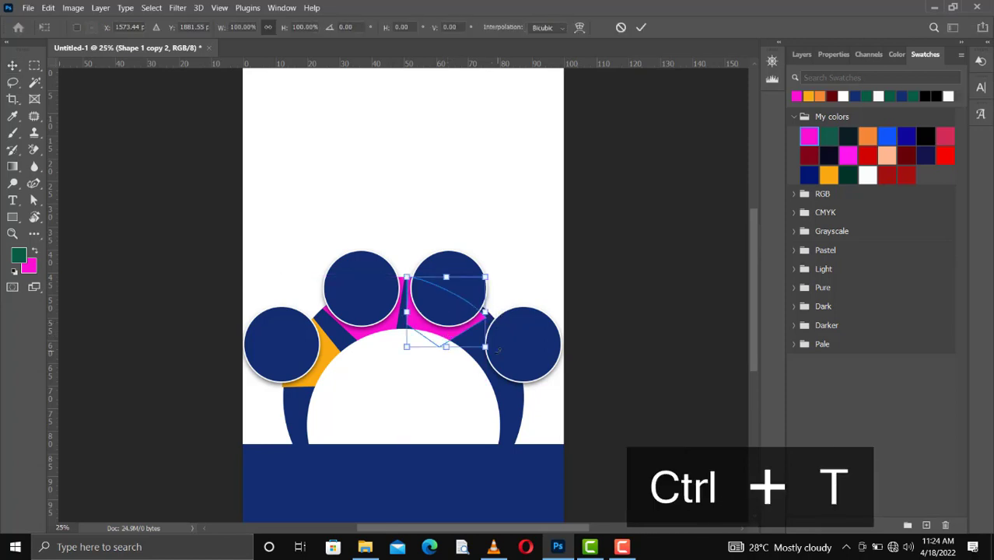
left_click_drag(498, 351, 504, 332)
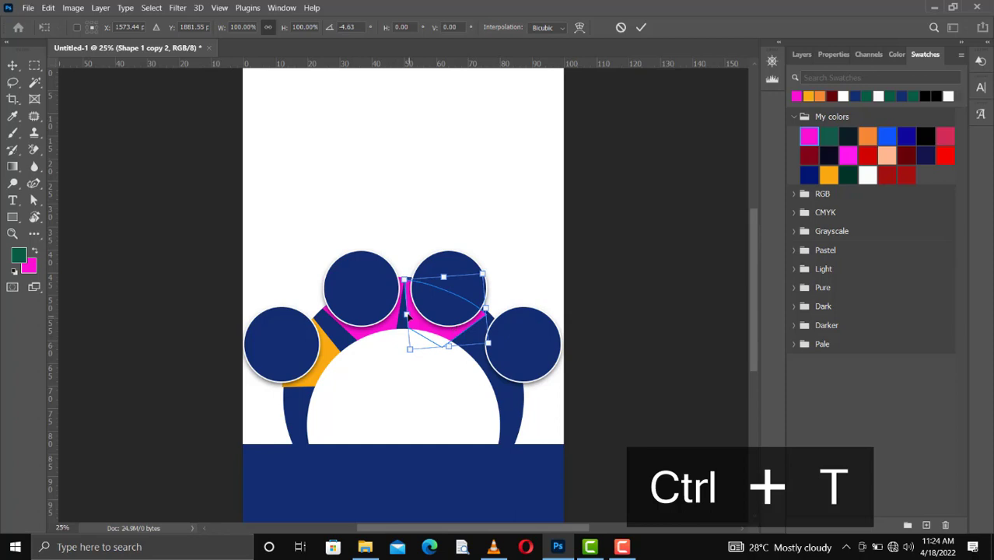
left_click_drag(406, 314, 410, 314)
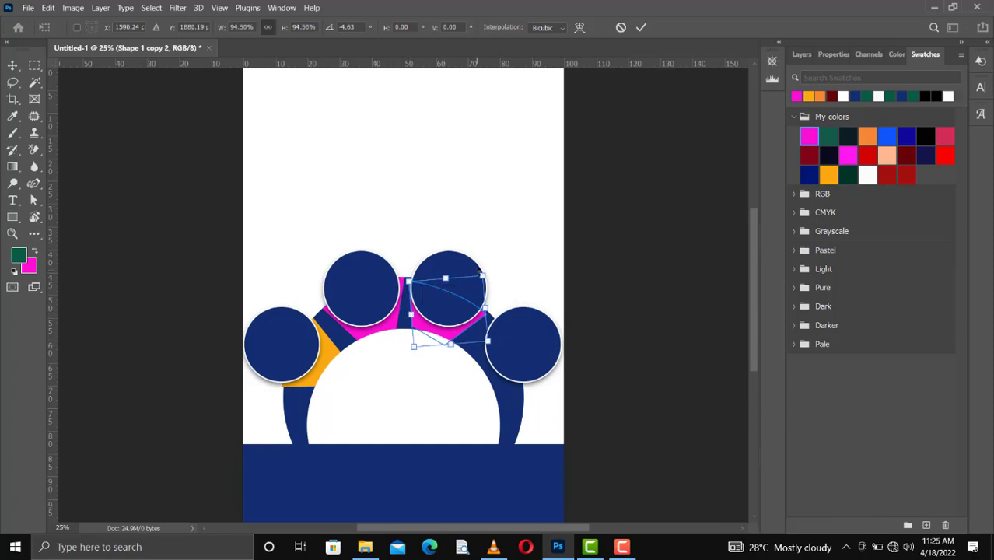
left_click_drag(484, 273, 486, 278)
left_click_drag(490, 341, 485, 340)
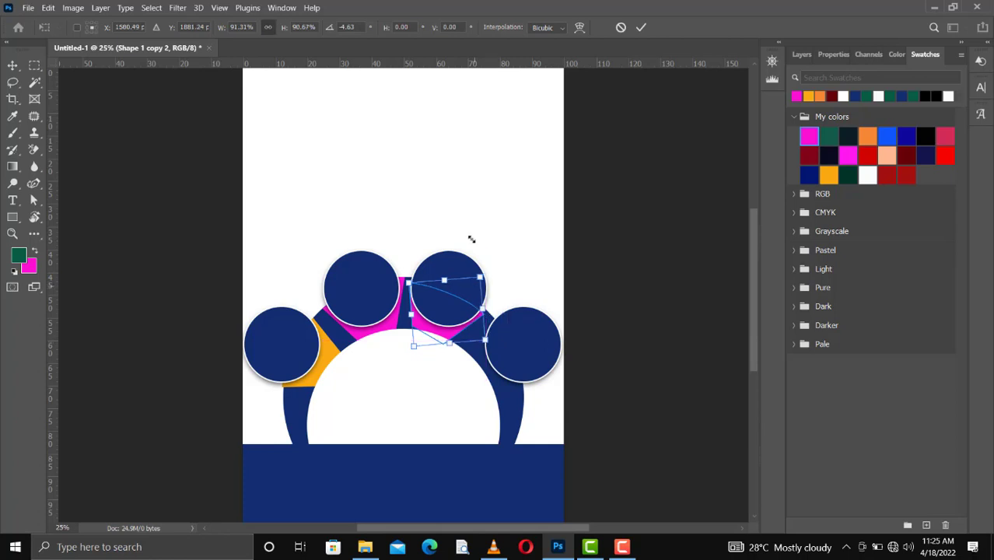
left_click_drag(480, 277, 482, 270)
key("Return")
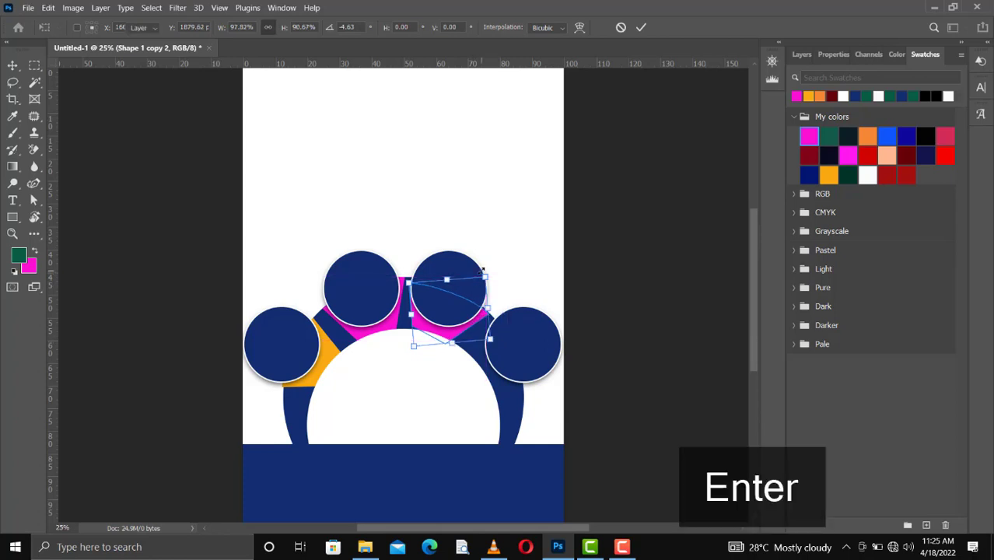
- Nudge the magenta copy upward and slightly left into line with the blue ring's outer edge
key("Up")
key("Up")
key("Up")
key("Up")
key("Up")
key("Left")
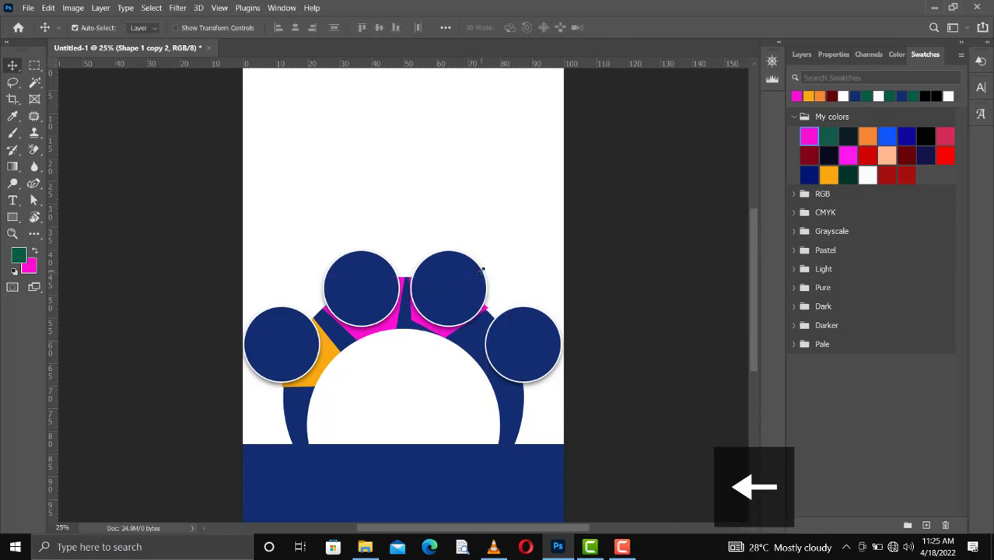
key("Down")
key("Down")
key("Down")
key("Up")
key("Up")
key("Up")
key("Up")
key("Up")
key("Down")
key("Up")
key("Left")
key("Down")
key("Up")
key("Right")
key("Left")
- Reshape the magenta copy by moving its outer right corner and extending its inner corner points into the white circle's edge
key("p")
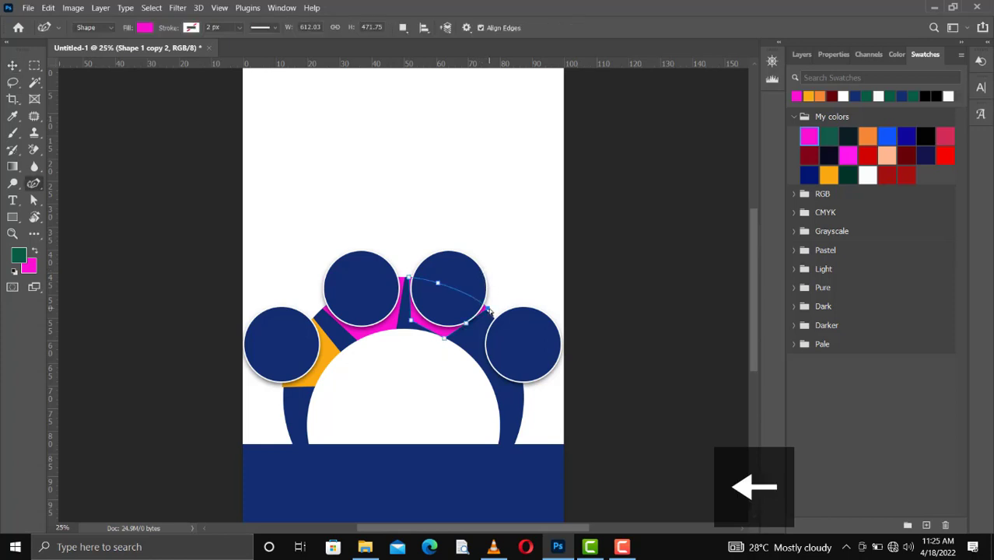
left_click_drag(488, 310, 484, 312)
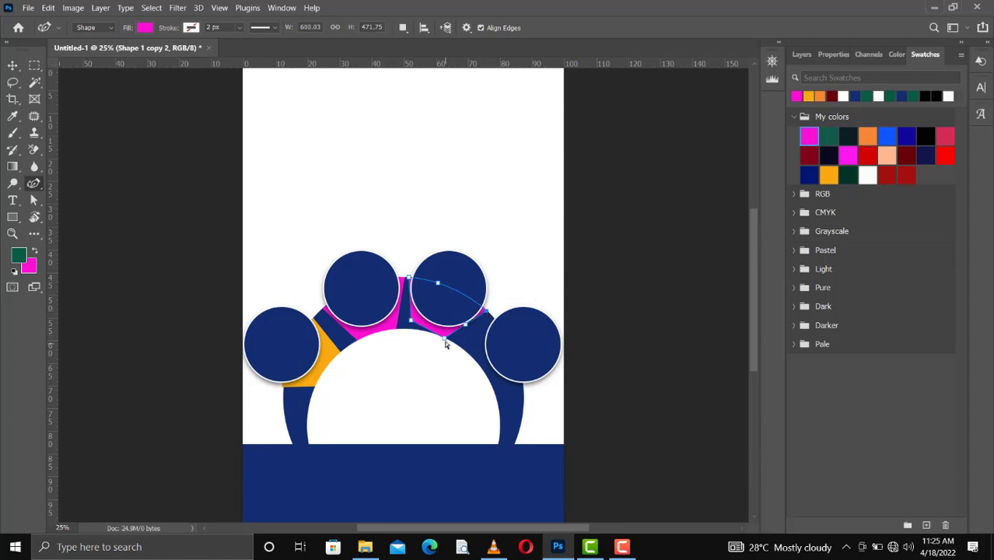
left_click_drag(451, 347, 449, 345)
left_click_drag(489, 315, 485, 310)
left_click_drag(448, 341, 413, 332)
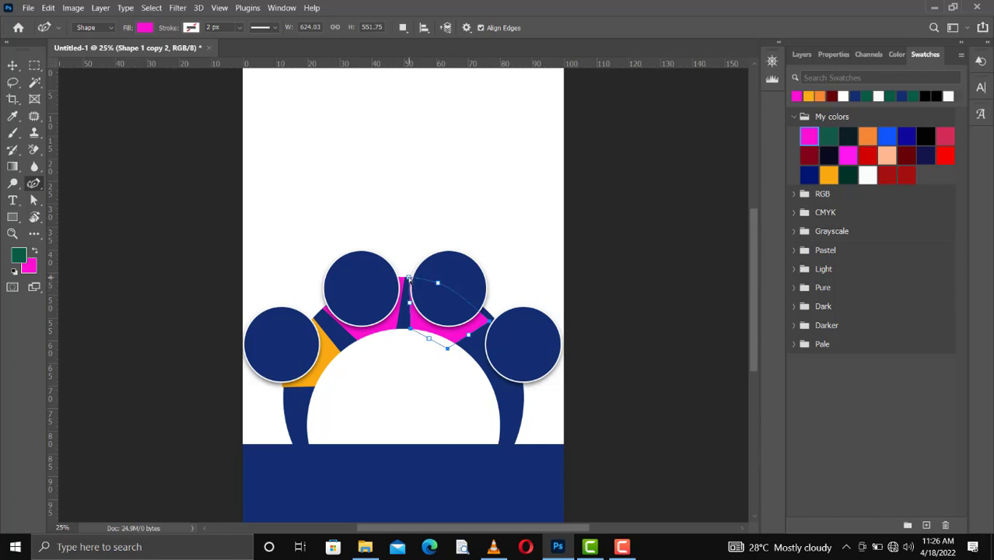
- Fine-tune the magenta copy's two outer corner points in small increments toward the blue ring's outer edge
key("ctrl+Left")
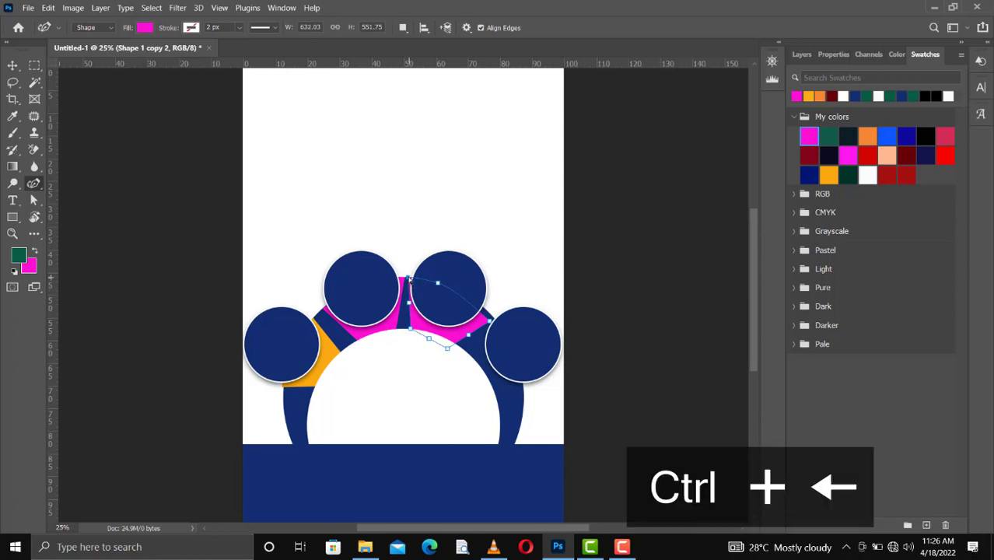
key("ctrl+Up")
key("ctrl+shift+Up")
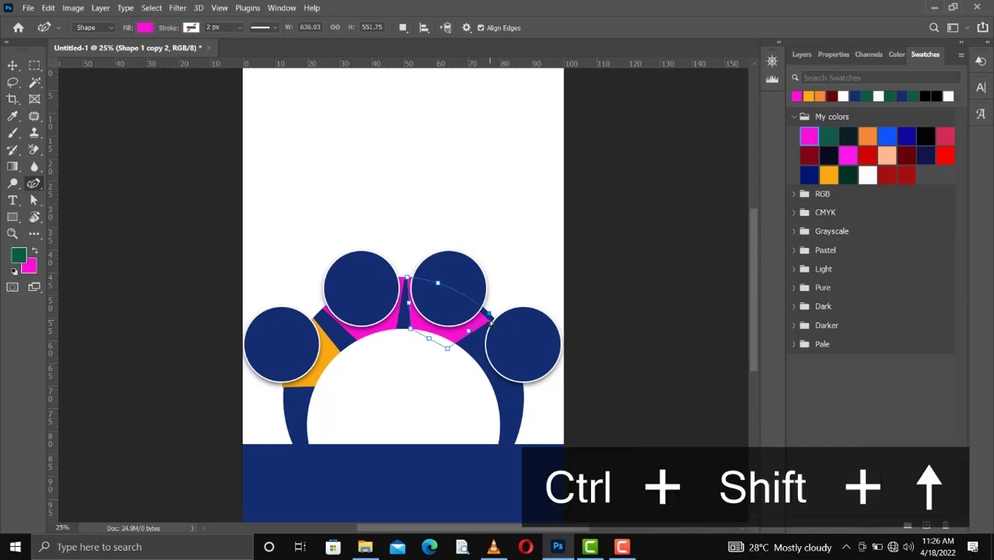
- Nudge the magenta copy's outer right corner point slightly up and left onto the blue ring's outer edge, ending the path editing
key("ctrl+Down")
key("ctrl+Left")
key("ctrl+Up")
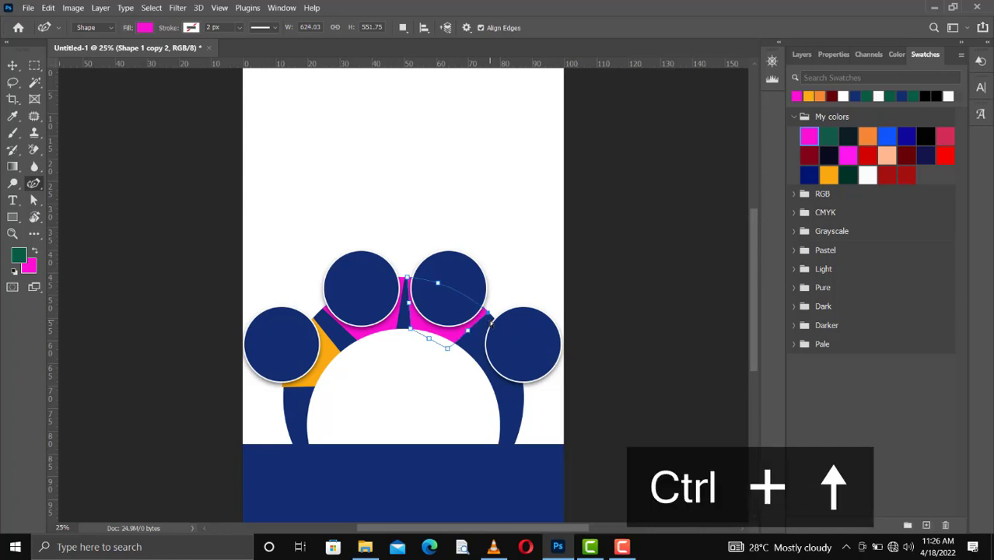
key("ctrl+Up")
key("ctrl+Left")
key("ctrl+Right")
key("Escape")
key("v")
left_click(412, 381)
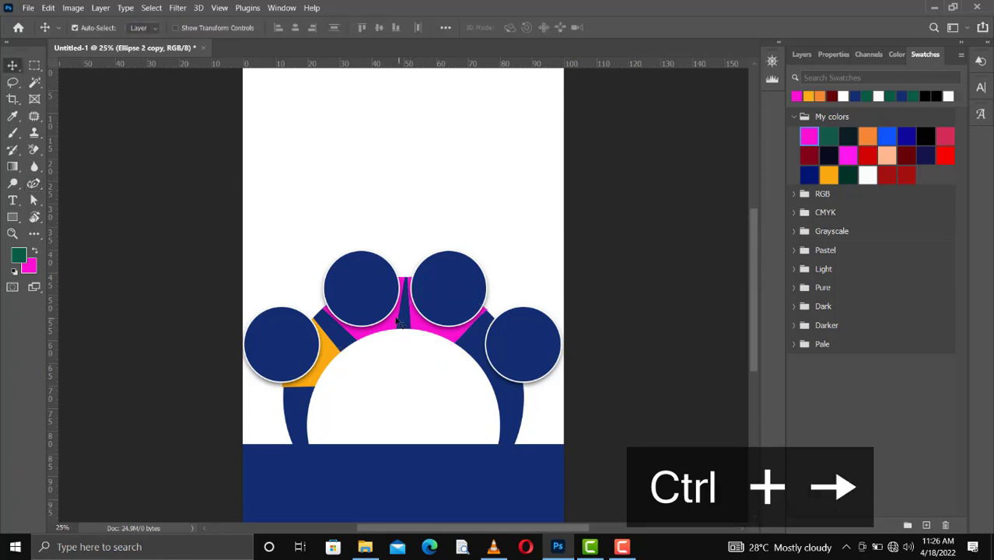
- Duplicate the left orange ring segment and place the copy next to the far-right circle
left_click(331, 355)
key("ctrl+j")
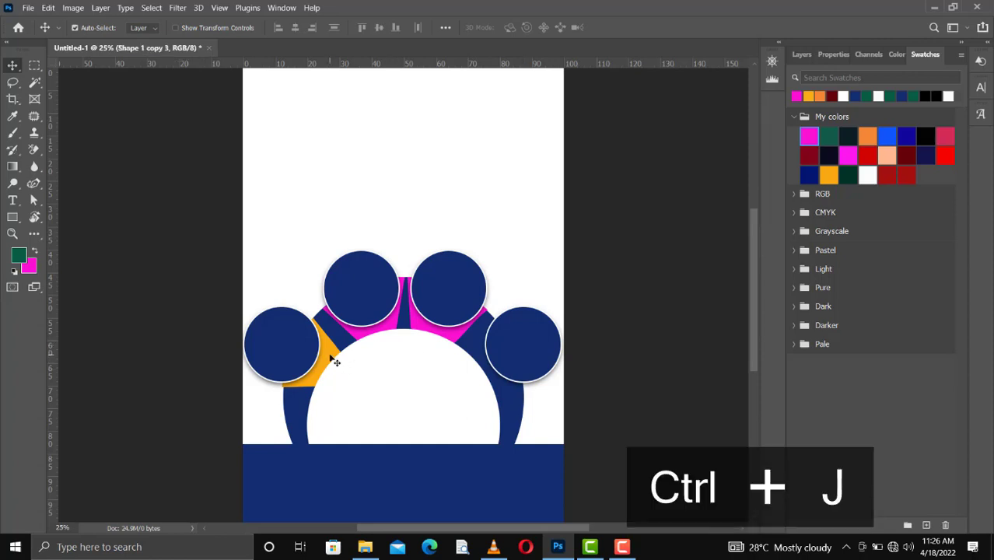
left_click_drag(334, 362, 491, 359)
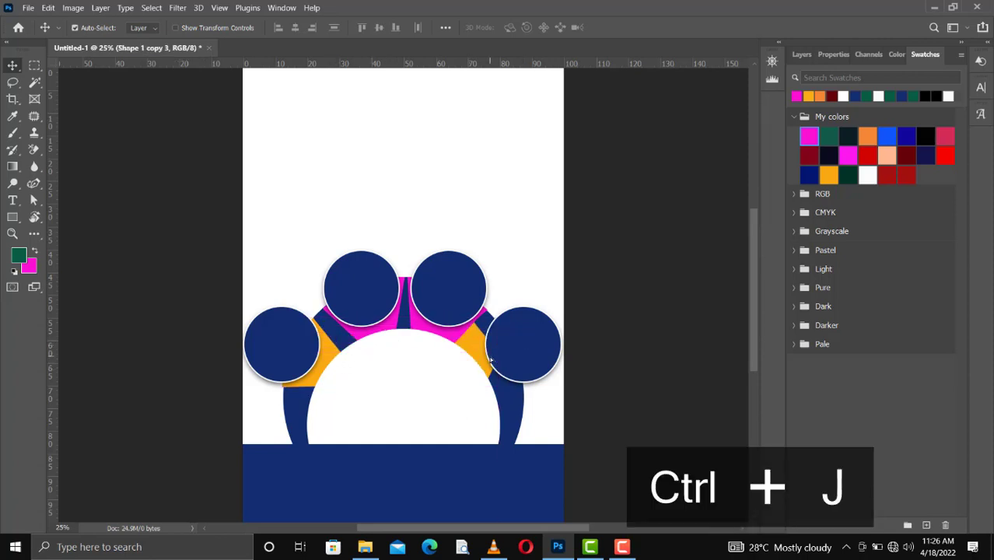
- Flip the orange copy horizontally
key("ctrl+t")
right_click(478, 352)
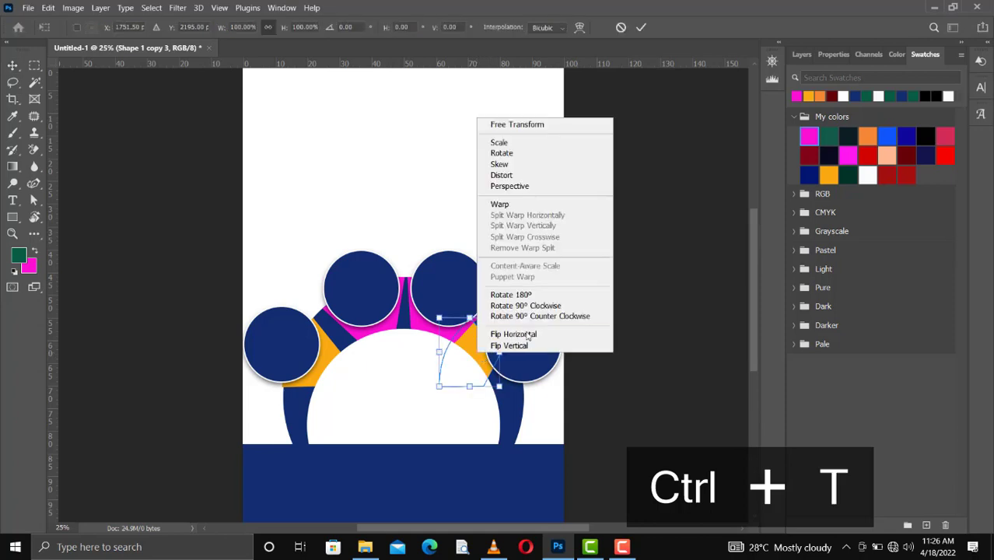
left_click(527, 335)
left_click(641, 27)
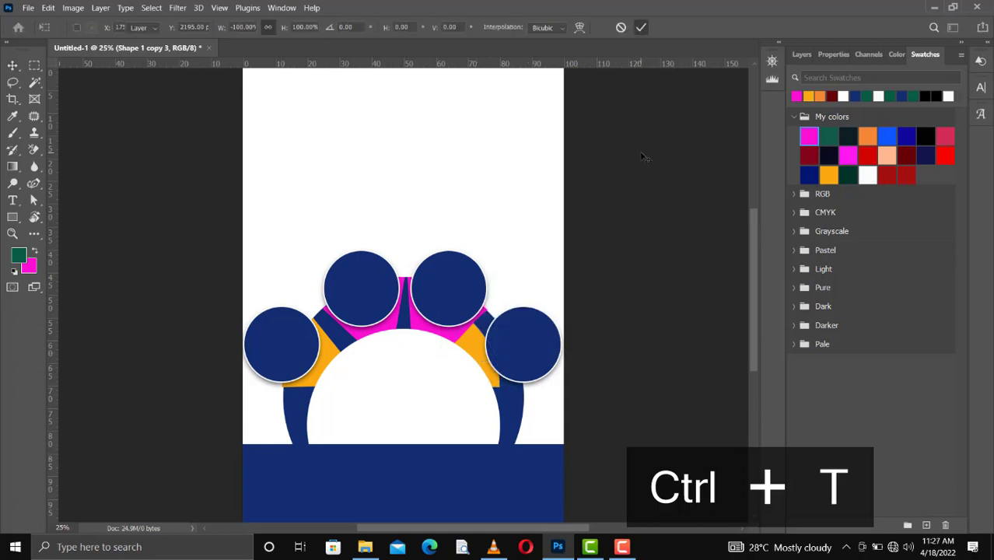
- Nudge the flipped orange copy right until its outer edge lines up with the blue ring's right edge
key("shift+Right")
key("shift+Right")
key("shift+Right")
key("shift+Right")
key("shift+Right")
key("shift+Right")
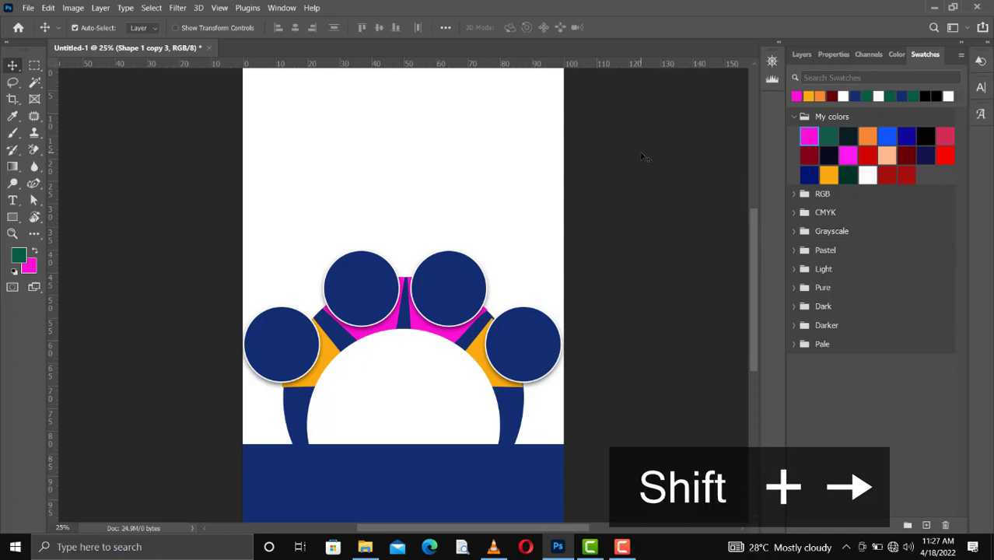
key("shift+Right")
key("shift+Left")
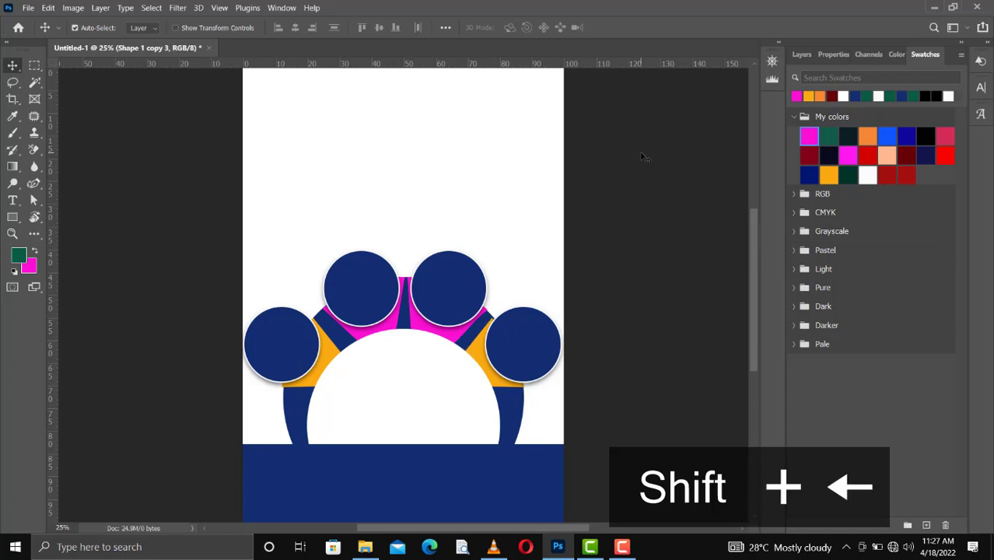
key("Right")
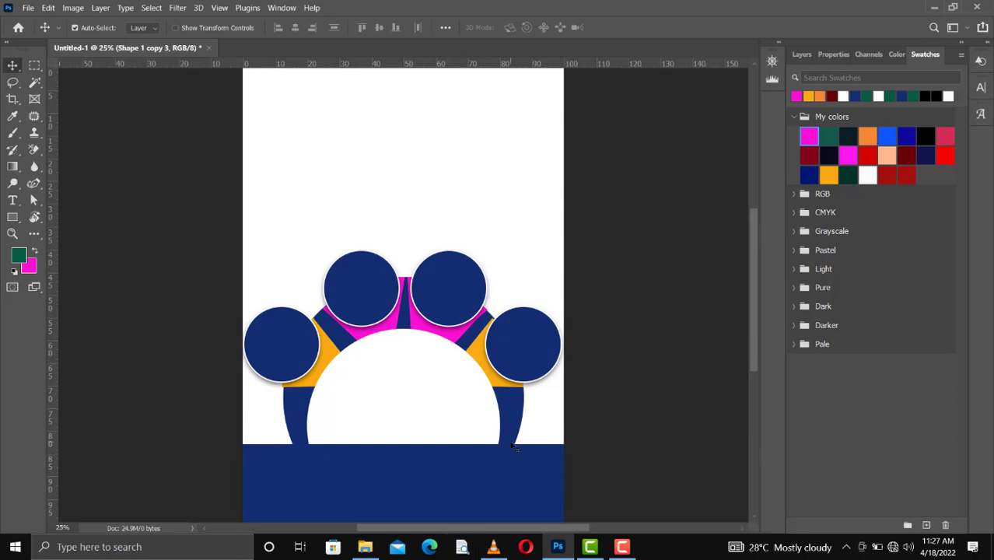
- Draw a closed four-corner Pen shape about 2560 × 1192 px over the poster's upper area, extending slightly past the canvas edges
left_click(798, 54)
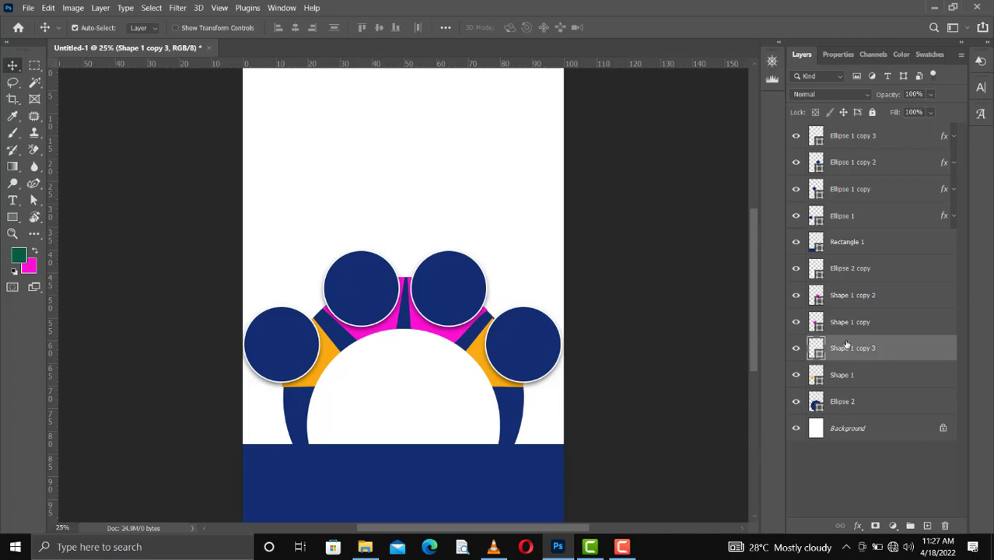
left_click(35, 186)
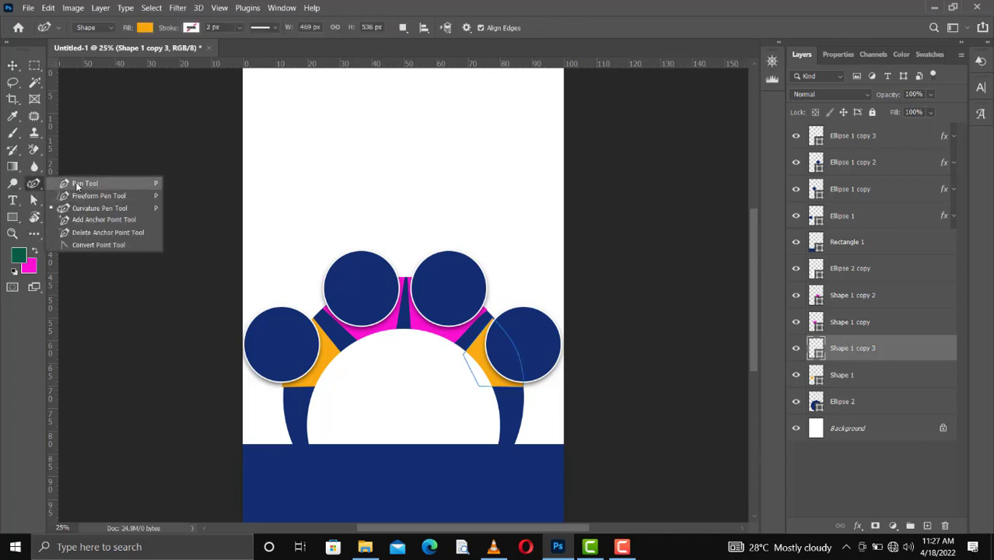
left_click(70, 184)
left_click(241, 212)
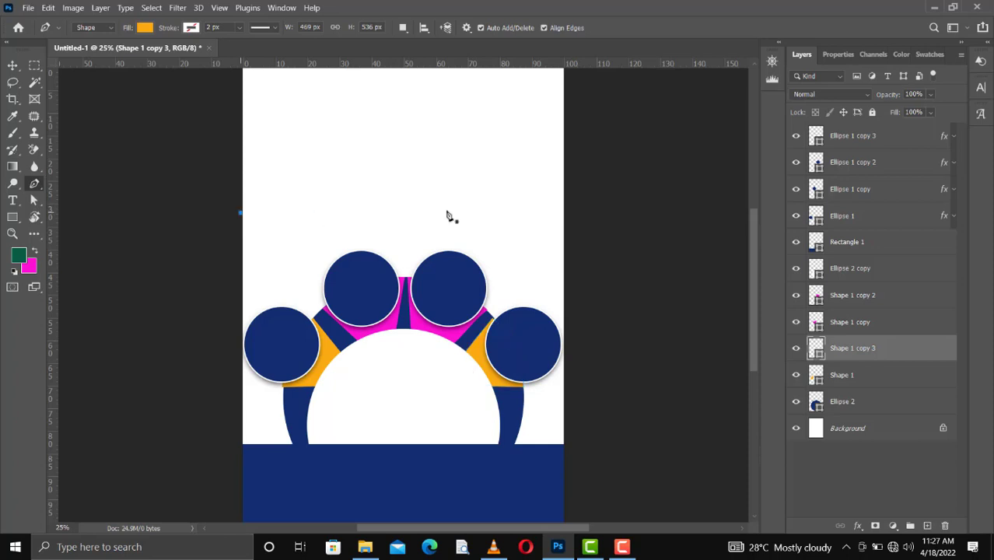
left_click(564, 214)
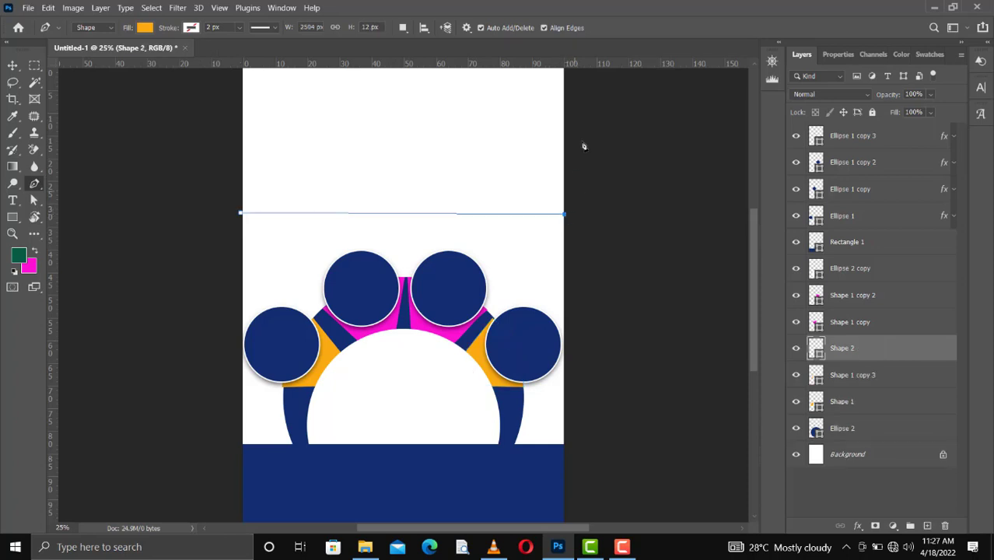
scroll(565, 76, "up", 1)
left_click(567, 84)
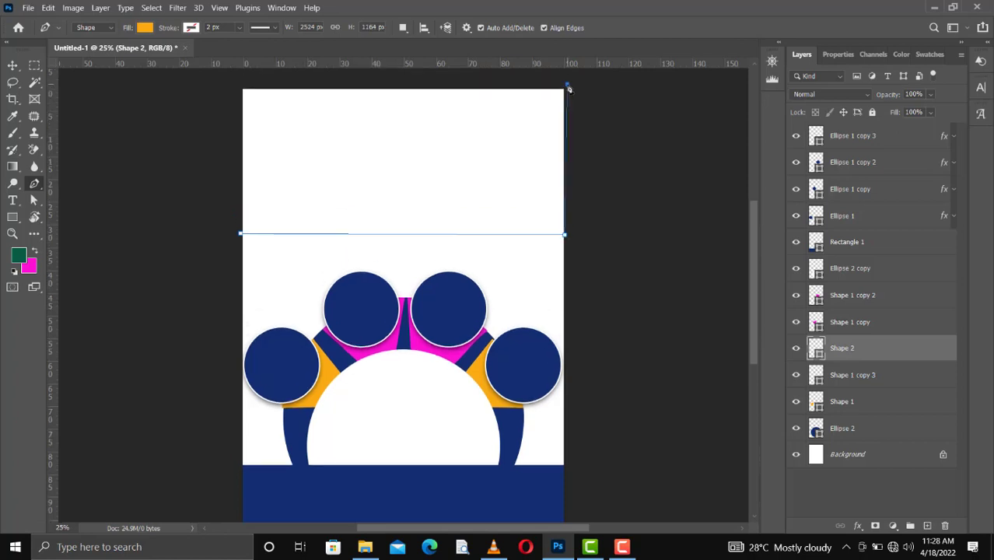
left_click(237, 81)
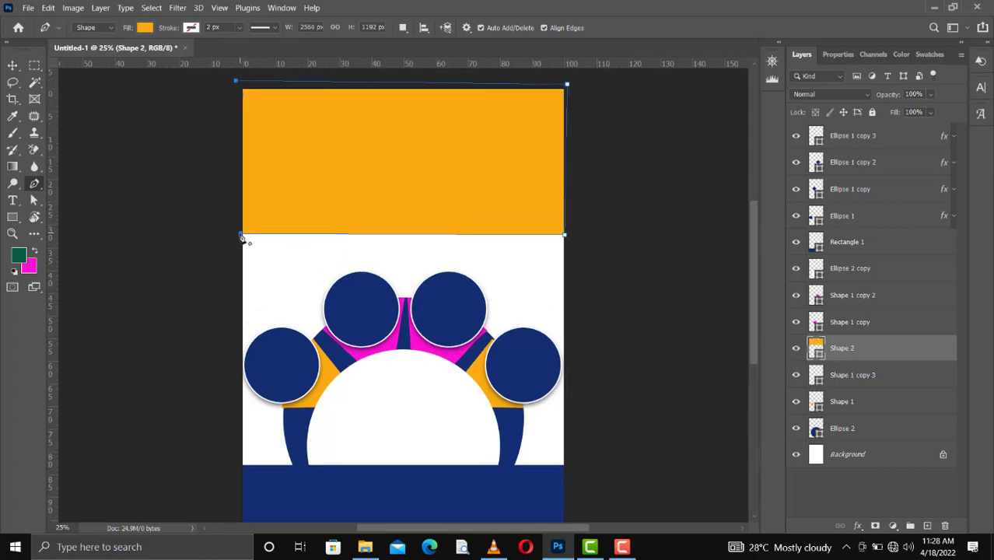
left_click(241, 236)
- Pull the middle of the large orange shape's lower edge down into a smooth curve just above the magenta segments, about 1598 px total height
right_click(35, 186)
left_click(95, 207)
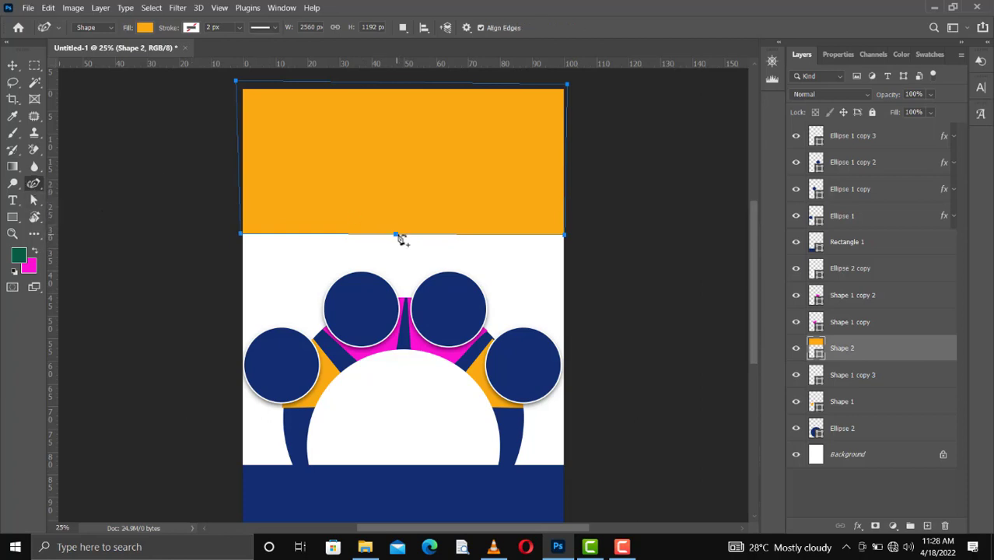
left_click_drag(404, 235, 402, 289)
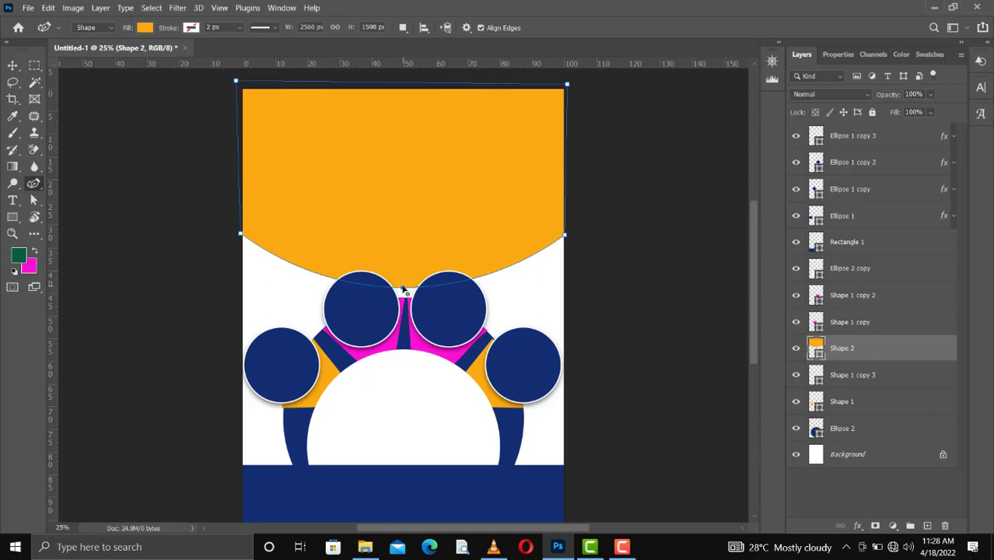
left_click(13, 67)
left_click(380, 200)
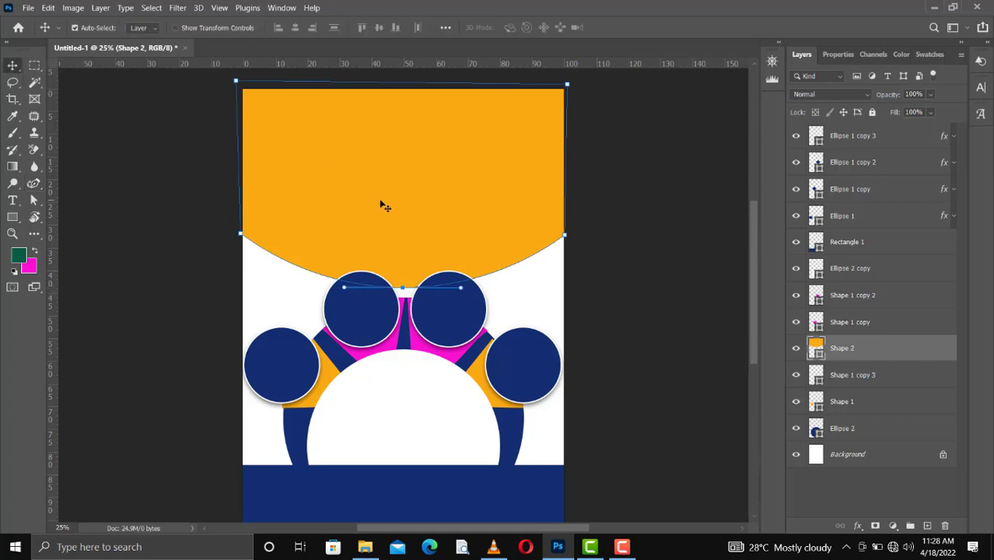
- Change the large curved shape's fill to the recently used navy blue
key("u")
left_click(144, 28)
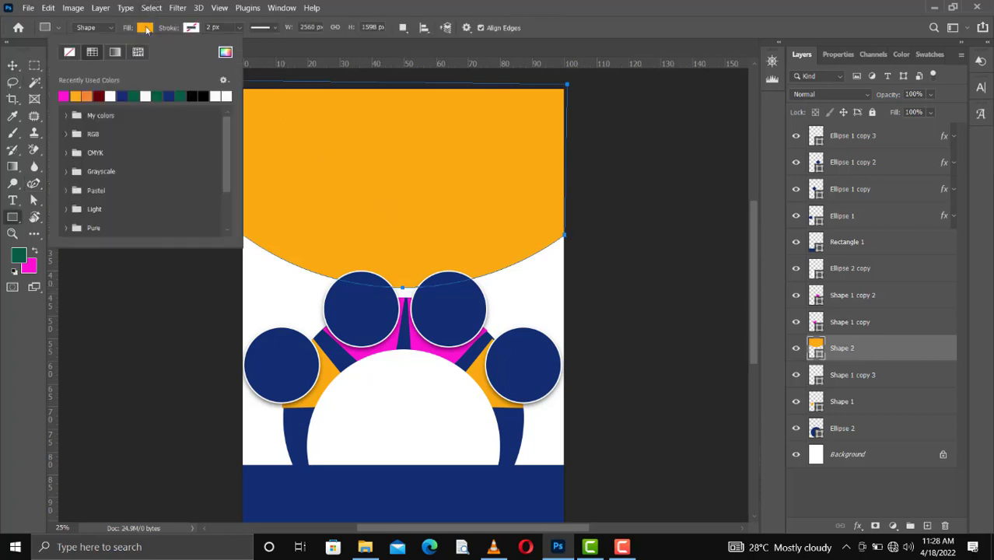
left_click(124, 95)
key("v")
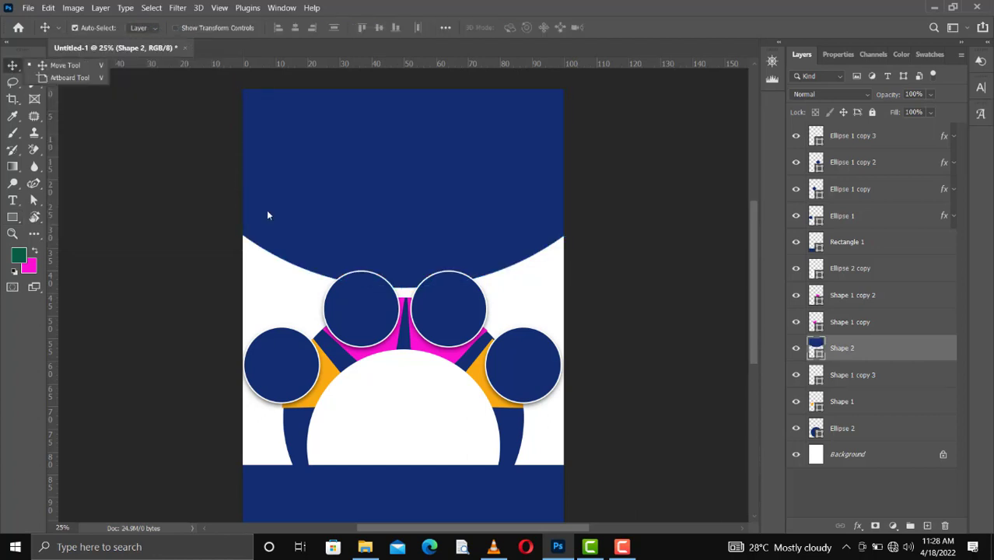
key("ctrl+j")
key("shift+Up")
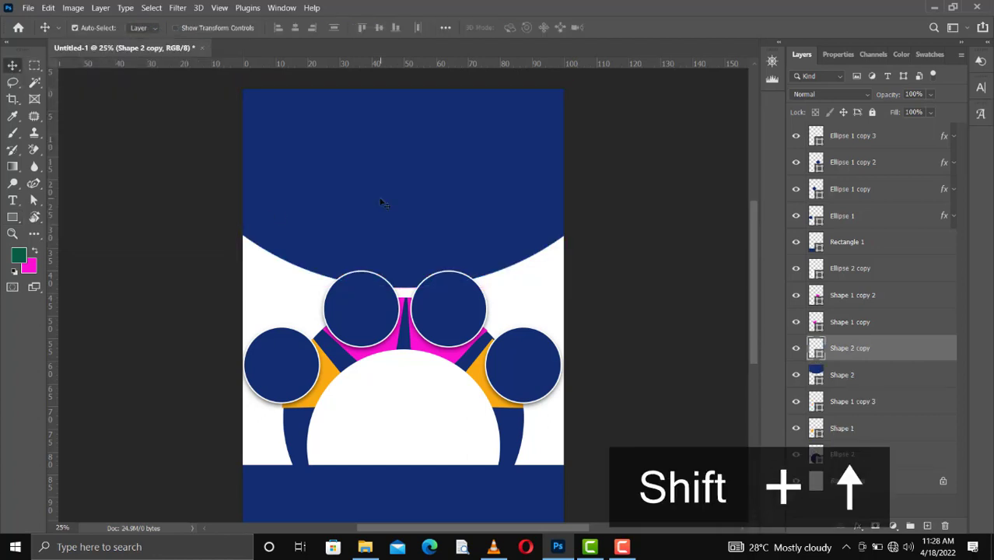
key("u")
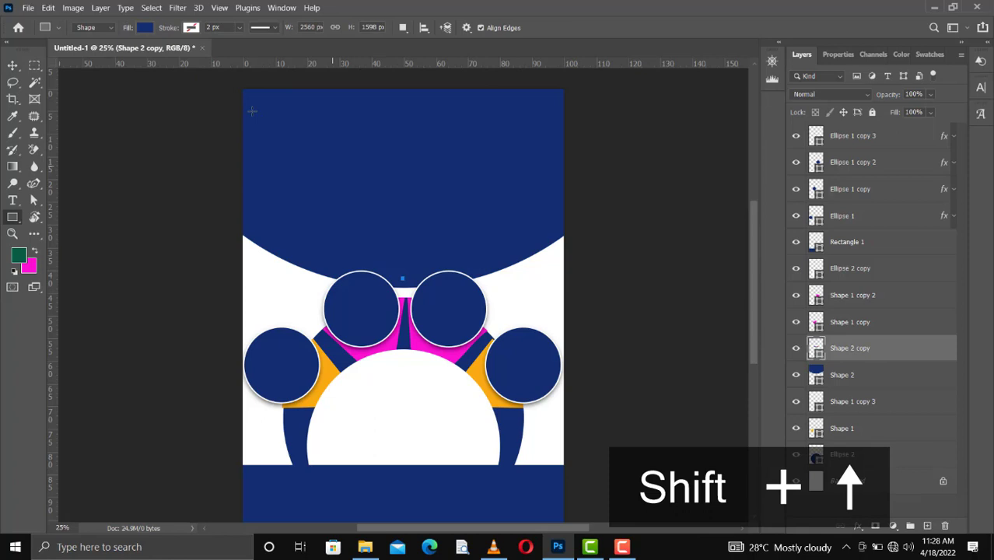
left_click(143, 28)
left_click(124, 97)
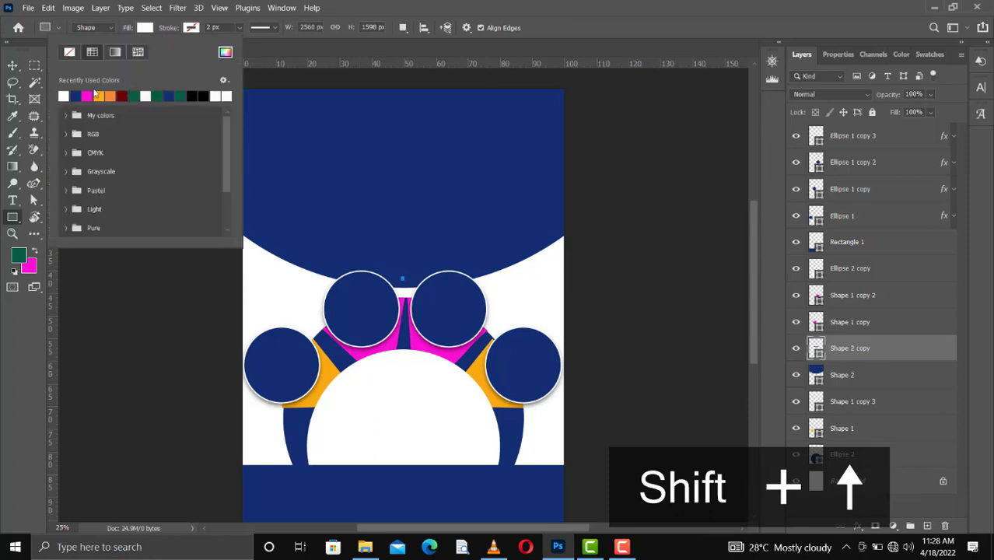
key("v")
left_click(462, 171)
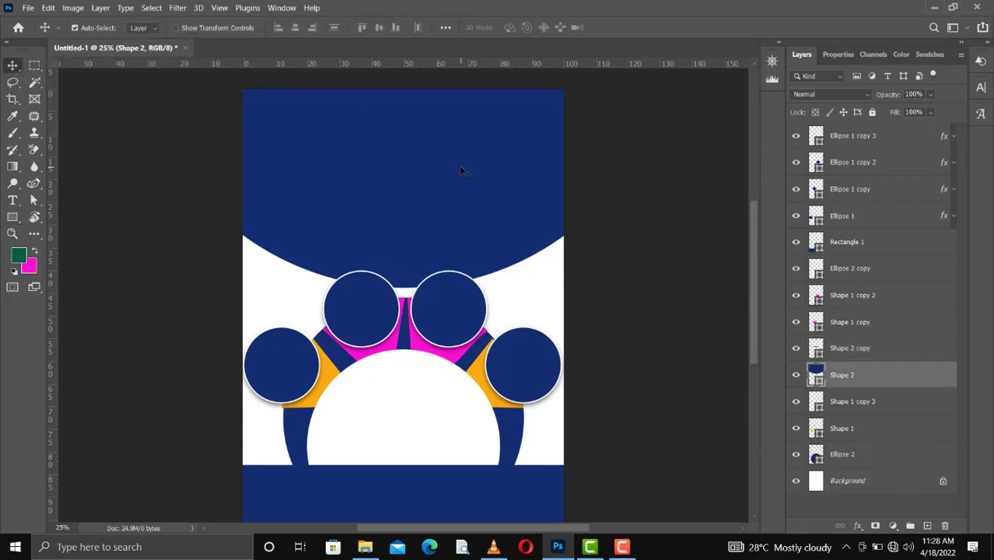
left_click(843, 359)
key("Delete")
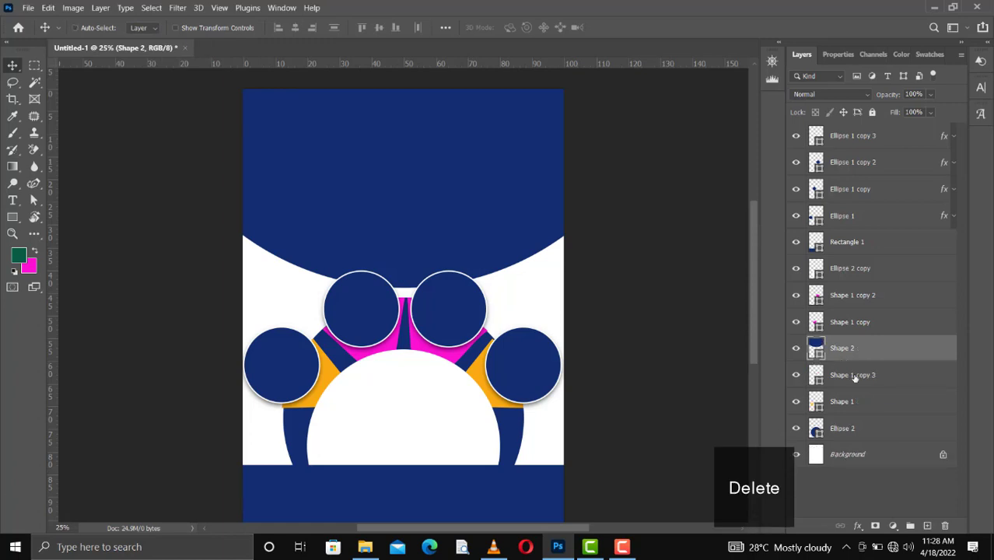
- Duplicate the large navy curved shape and fill the copy with white
key("ctrl+j")
key("u")
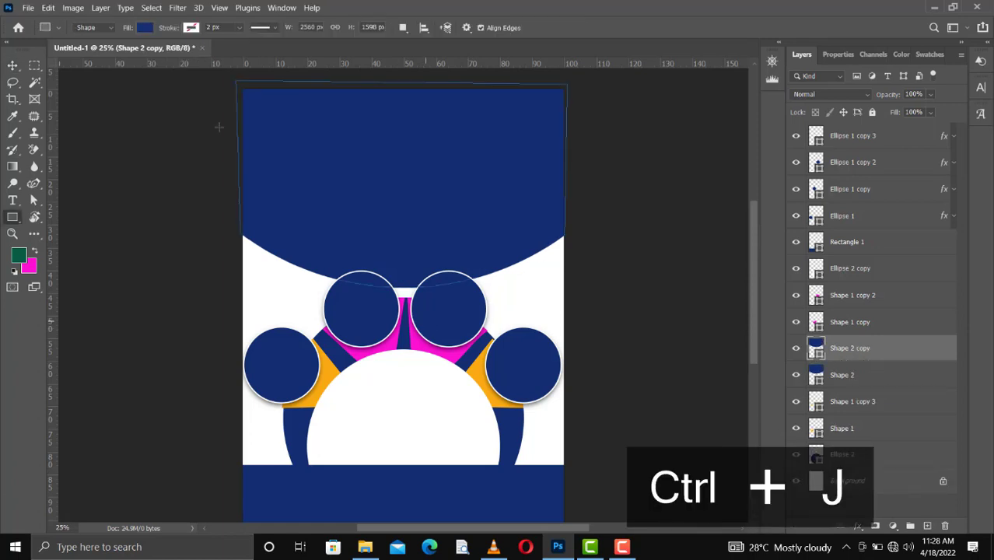
left_click(145, 28)
left_click(65, 95)
- Nudge the white copy upward until a thick curved navy band is exposed along the original shape's lower edge
left_click(13, 66)
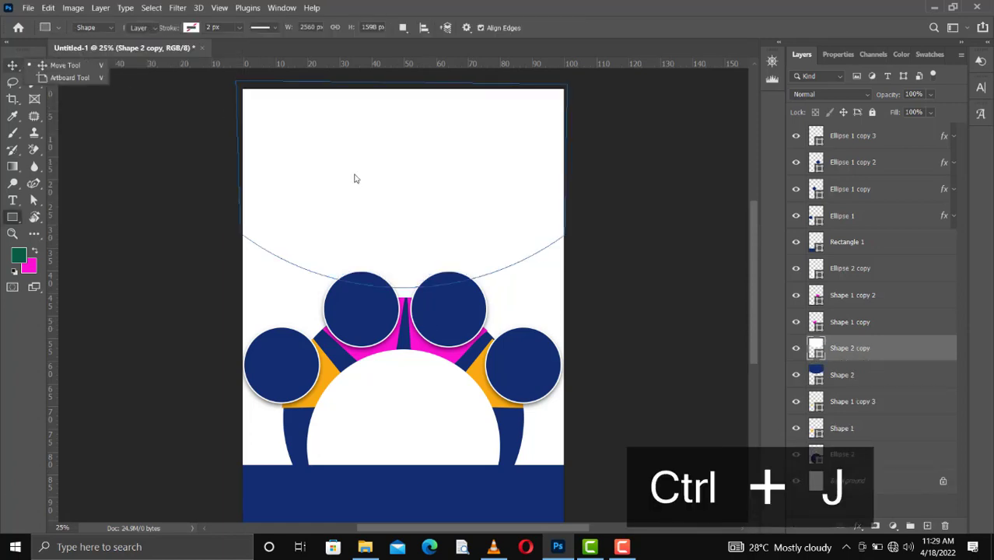
key("Up")
key("Up")
key("Up")
key("Up")
key("Up")
key("Up")
key("Up")
key("Up")
key("Up")
key("Up")
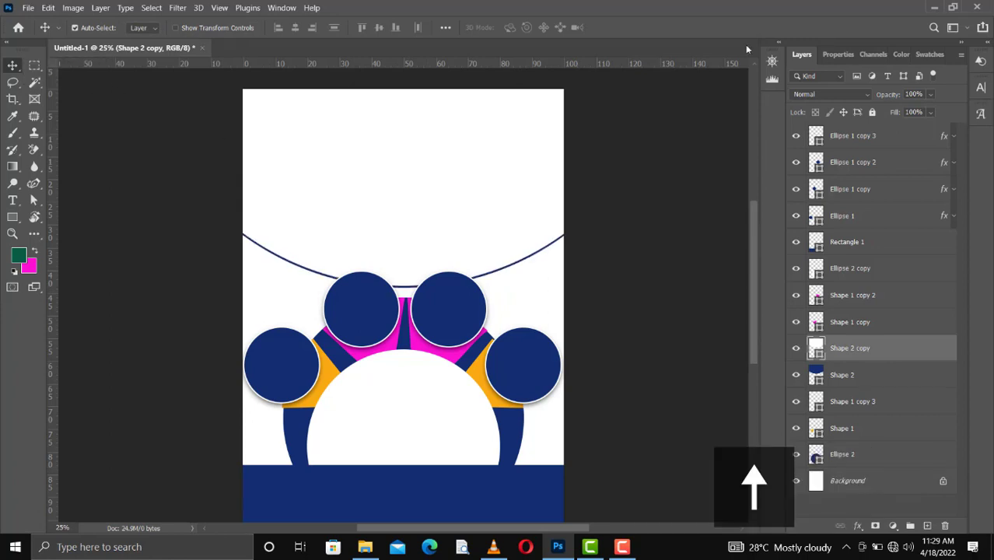
key("Up")
key("Up")
key("Up")
key("Up")
key("Up")
key("Up")
key("Up")
key("Up")
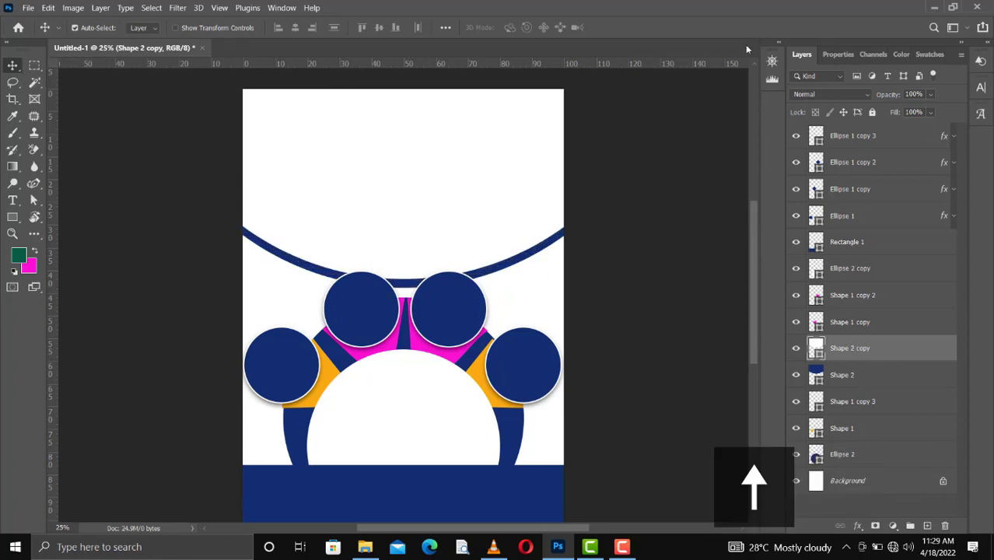
key("Down")
key("Up")
key("Up")
key("Down")
key("Down")
key("Up")
key("Up")
key("Up")
key("Up")
key("Up")
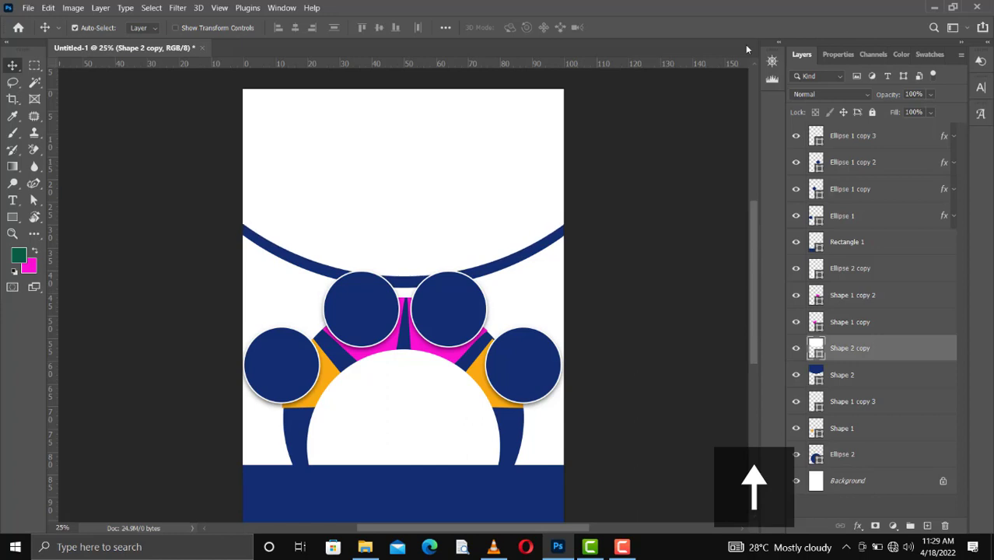
key("Up")
key("Up")
key("Up")
key("Up")
key("Up")
key("Up")
key("Up")
key("Up")
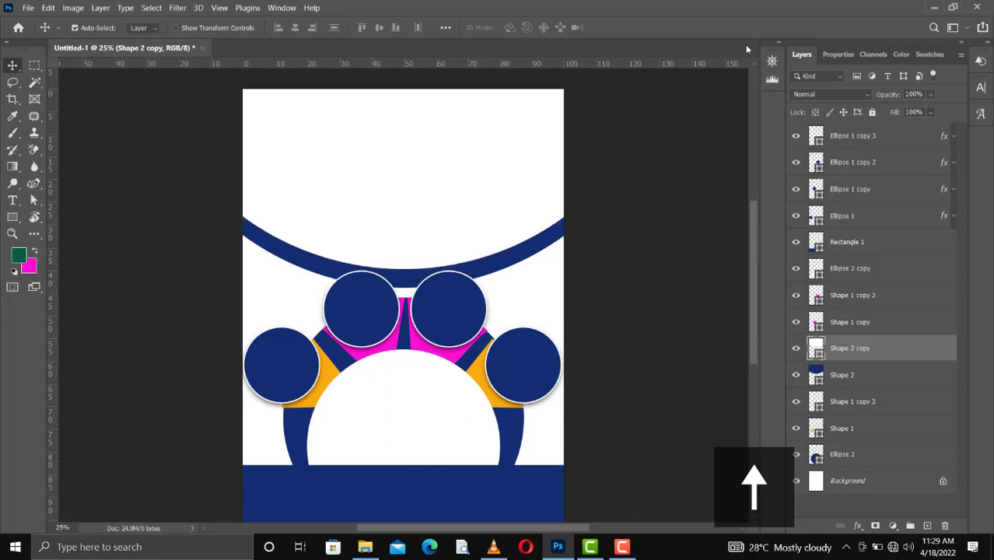
key("Down")
key("Down")
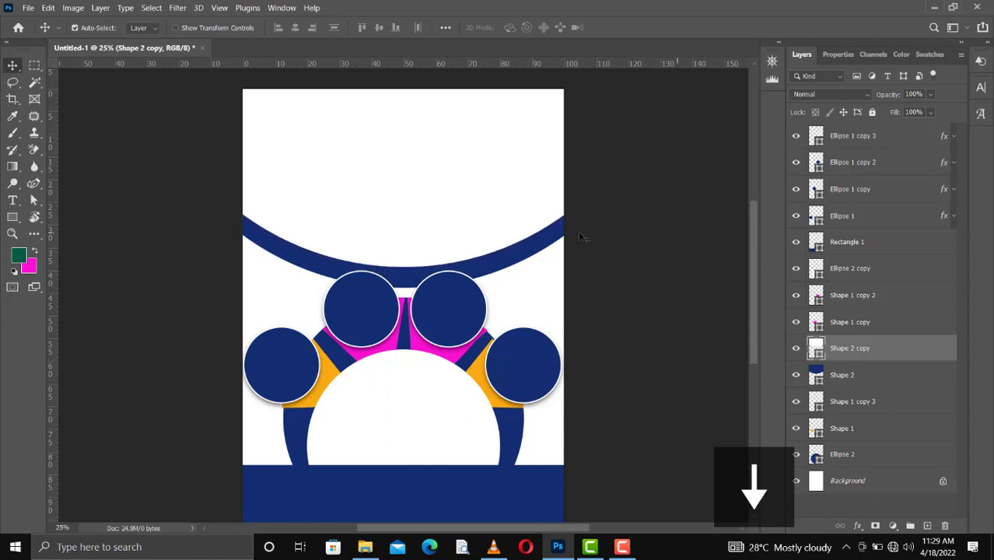
- Duplicate the large navy curved shape and fill the copy with a slightly lighter blue
left_click(542, 250)
key("ctrl+j")
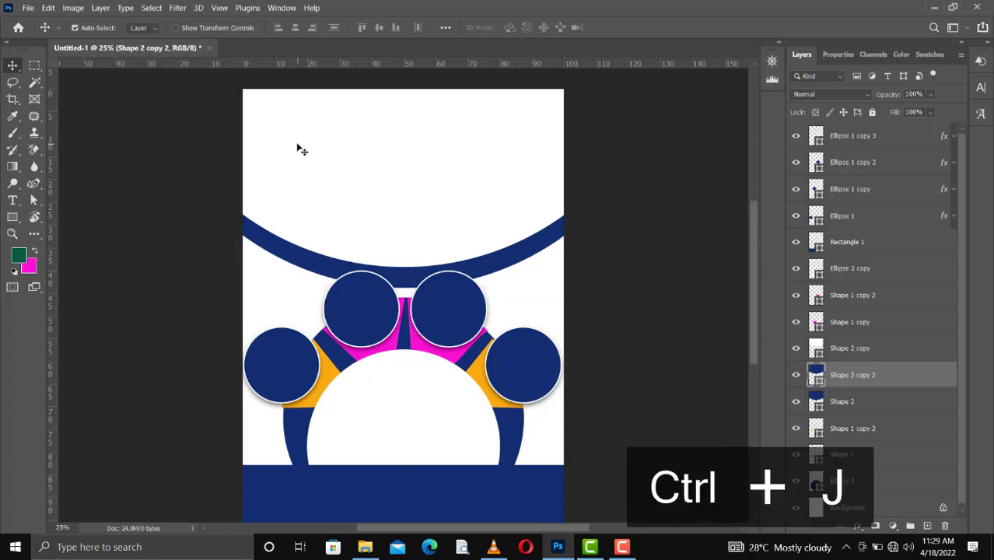
key("u")
left_click(145, 28)
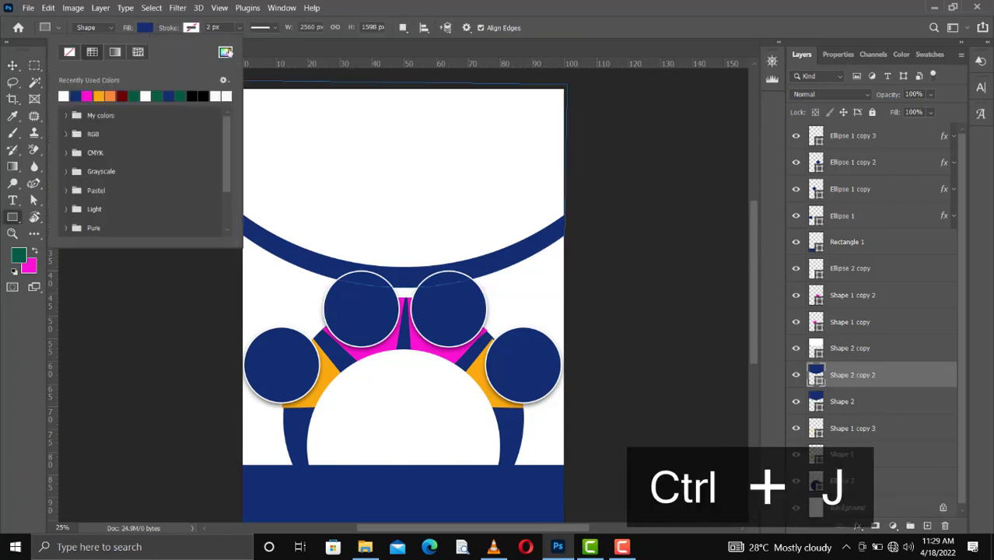
left_click(226, 52)
left_click(774, 209)
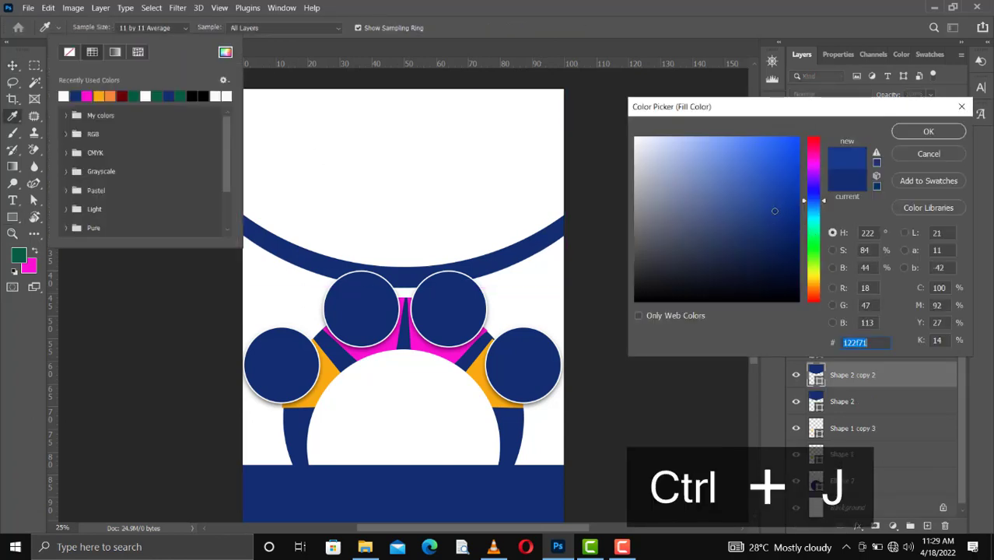
left_click(929, 132)
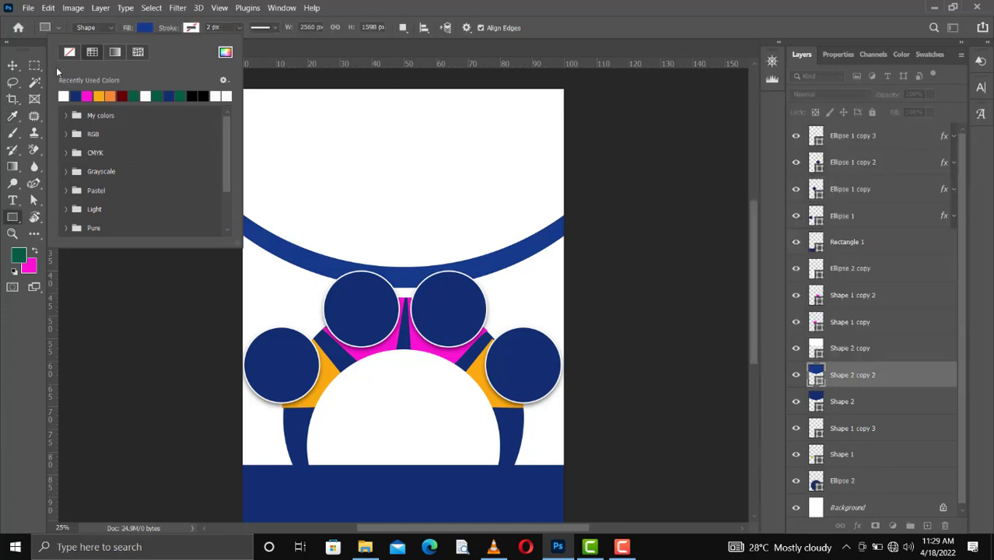
key("Escape")
- Nudge the lighter blue copy vertically until a thin navy strip is exposed along the curved band's lower edge
key("v")
key("Up")
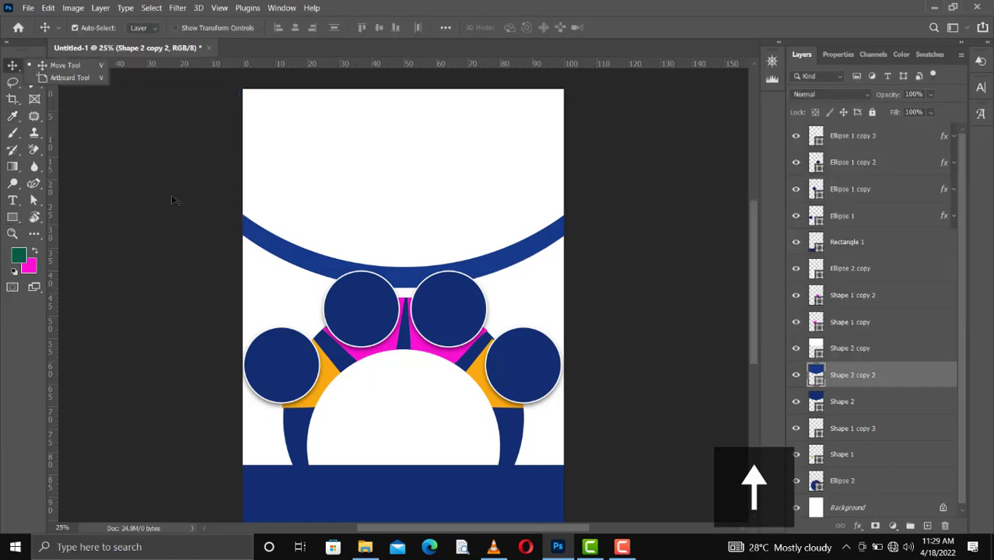
left_click(81, 70)
key("Down")
key("Up")
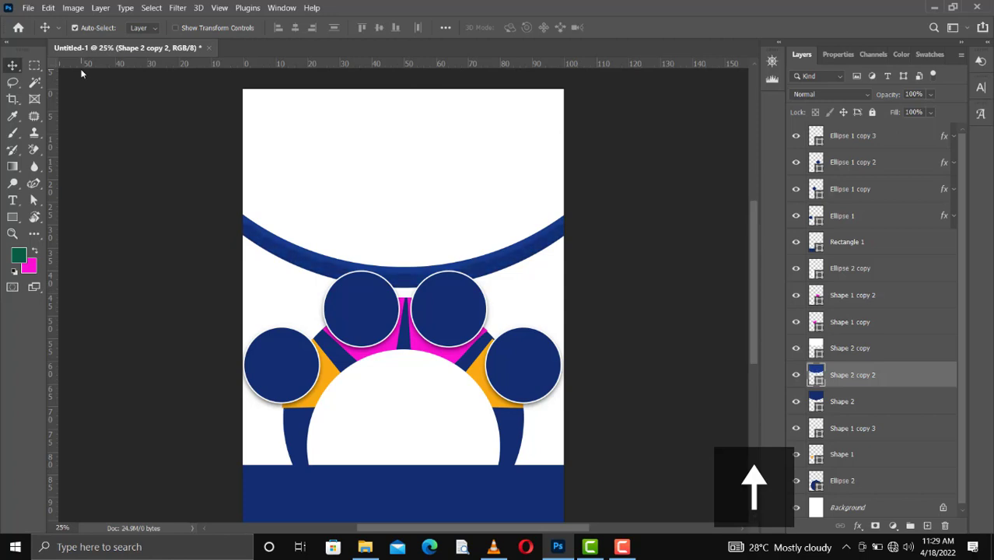
key("Down")
key("shift+Down")
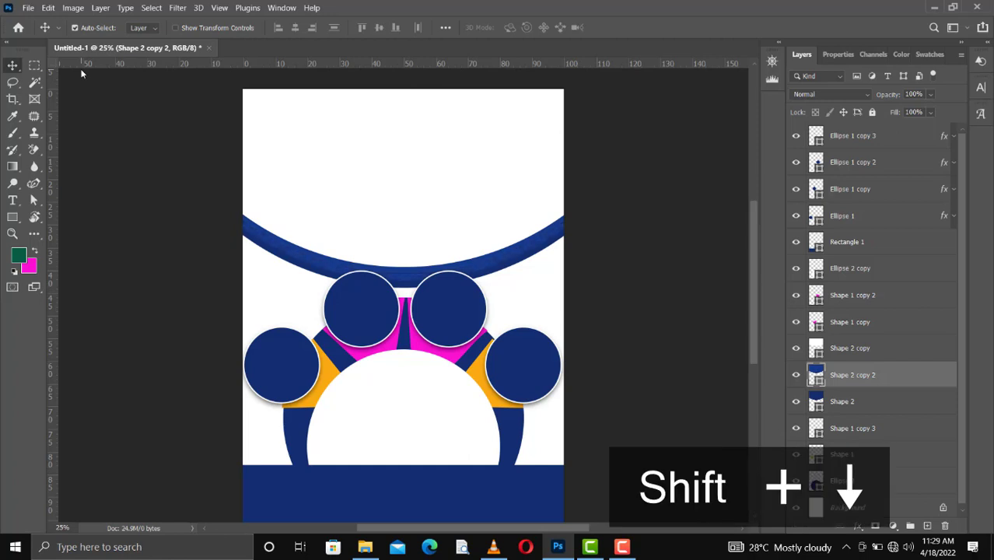
key("Down")
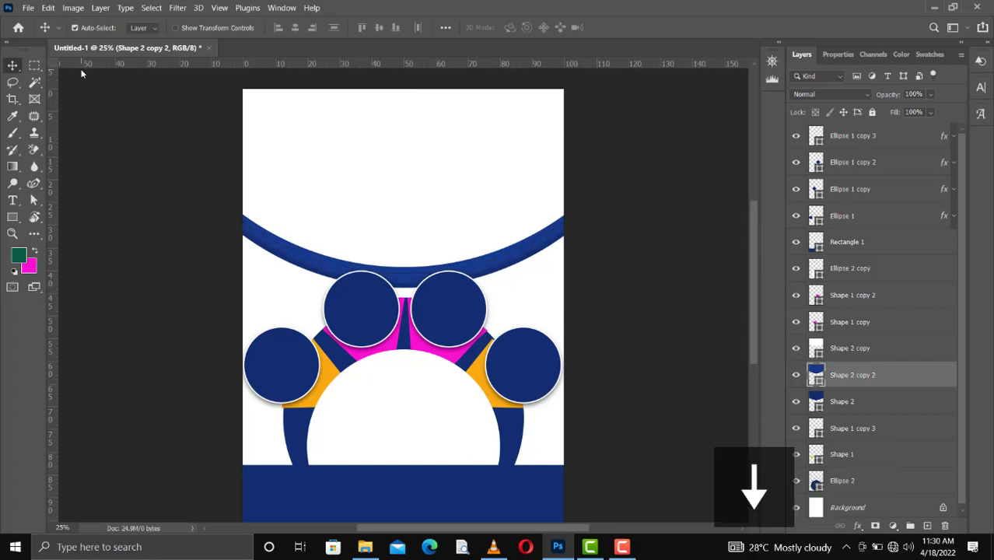
- Place the NOV_4694 photo from the friends and family pictures directly above the white curved shape's layer
left_click(395, 170)
left_click(365, 547)
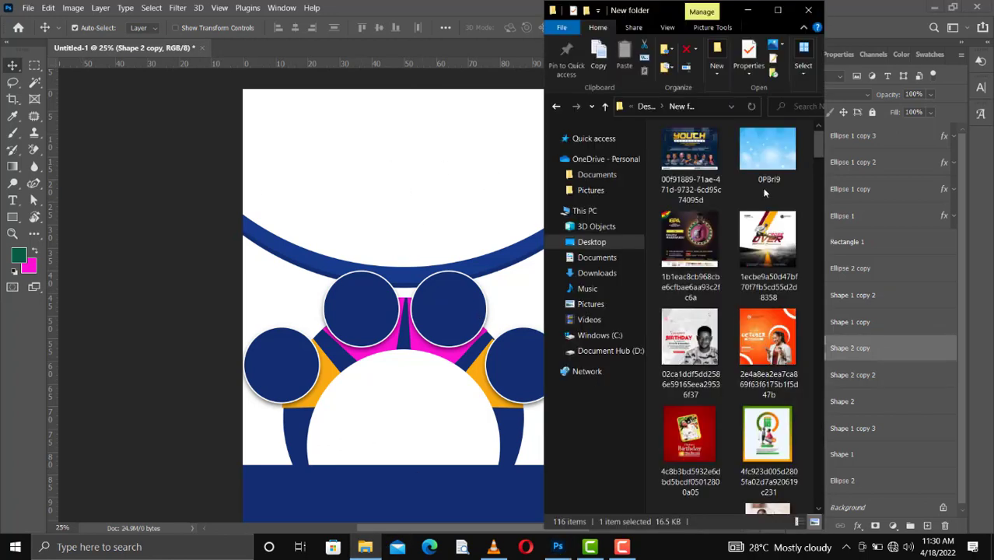
left_click(592, 350)
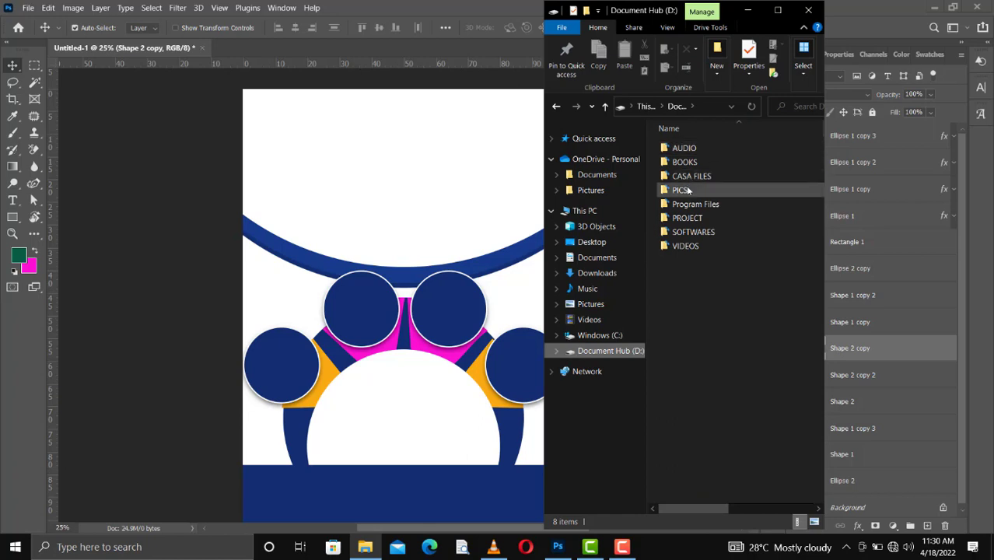
double_click(688, 190)
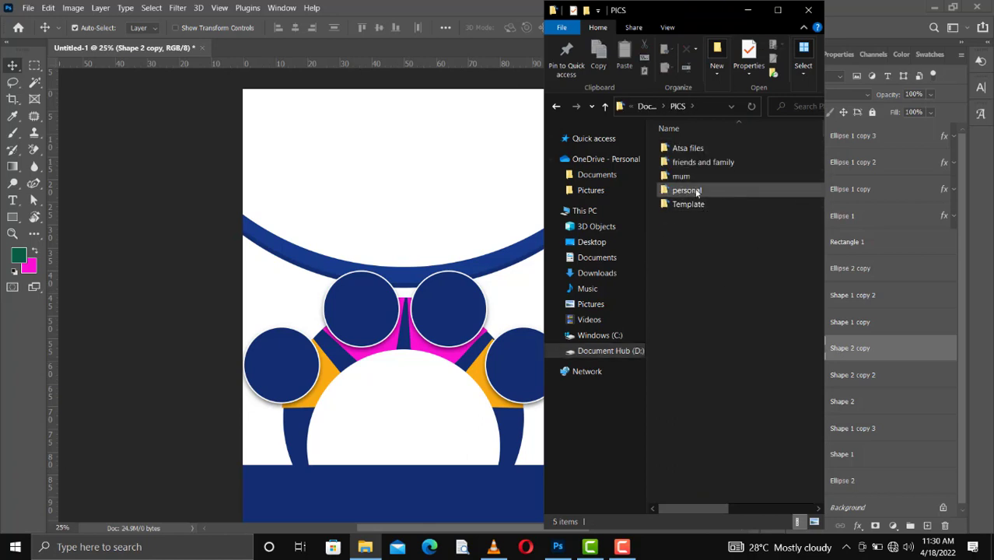
left_click(697, 192)
double_click(684, 161)
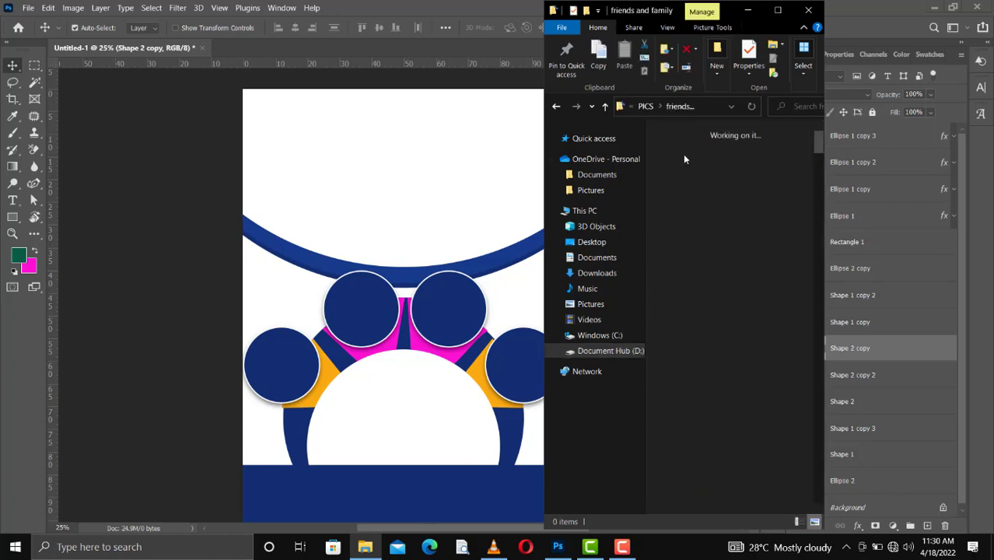
double_click(766, 165)
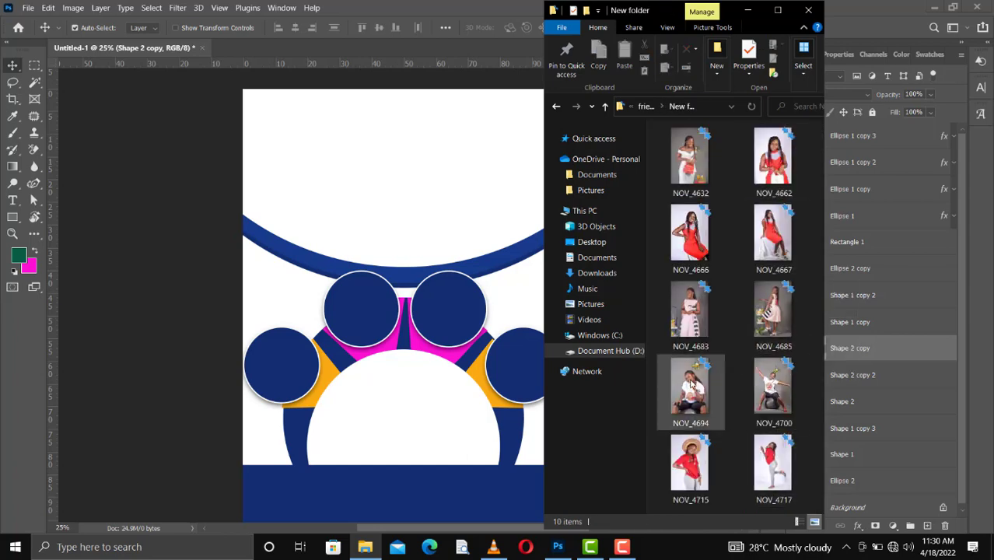
left_click_drag(691, 383, 449, 223)
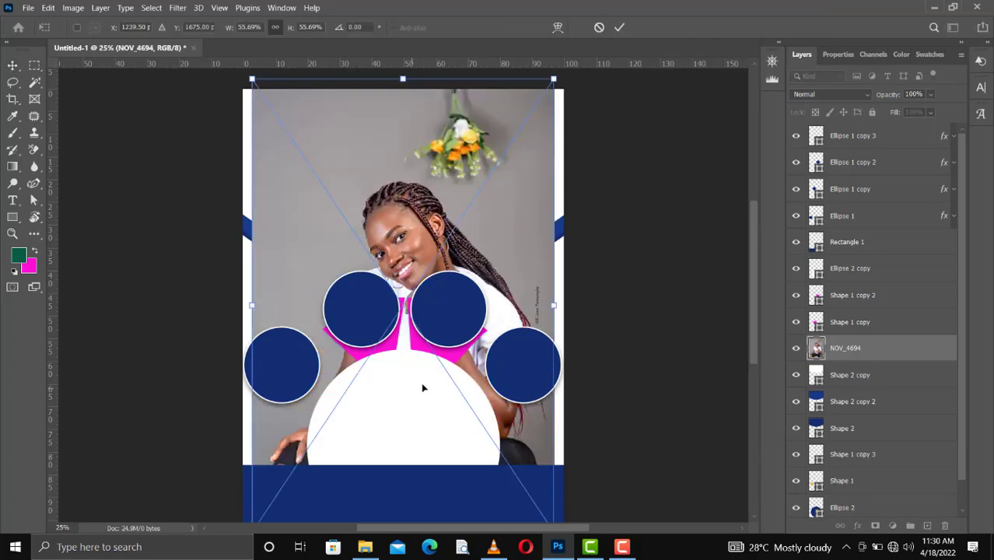
- Scale the NOV_4694 photo to about 45.34%, position it over the poster's top area and clip it to the white curved shape
left_click_drag(403, 233, 393, 173)
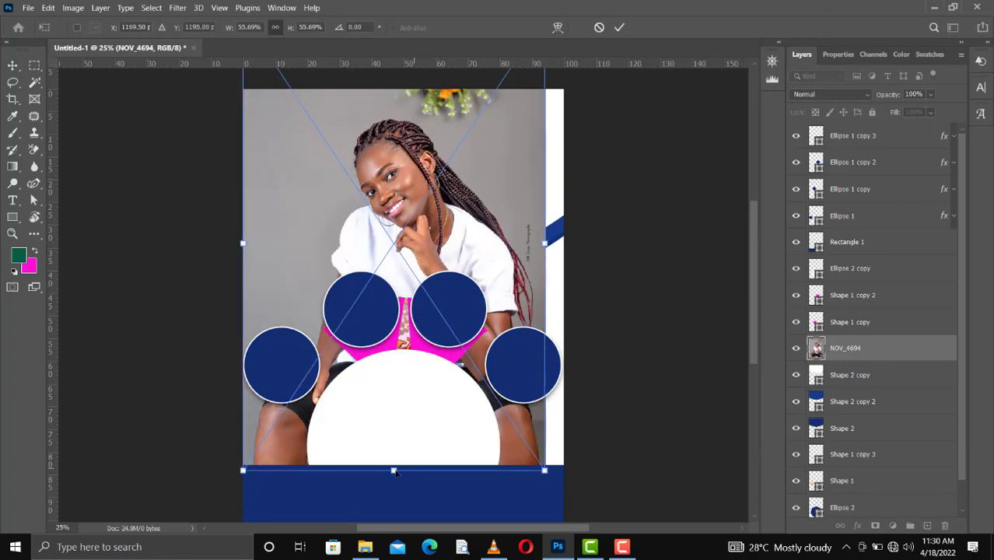
left_click_drag(392, 397, 426, 388)
key("Return")
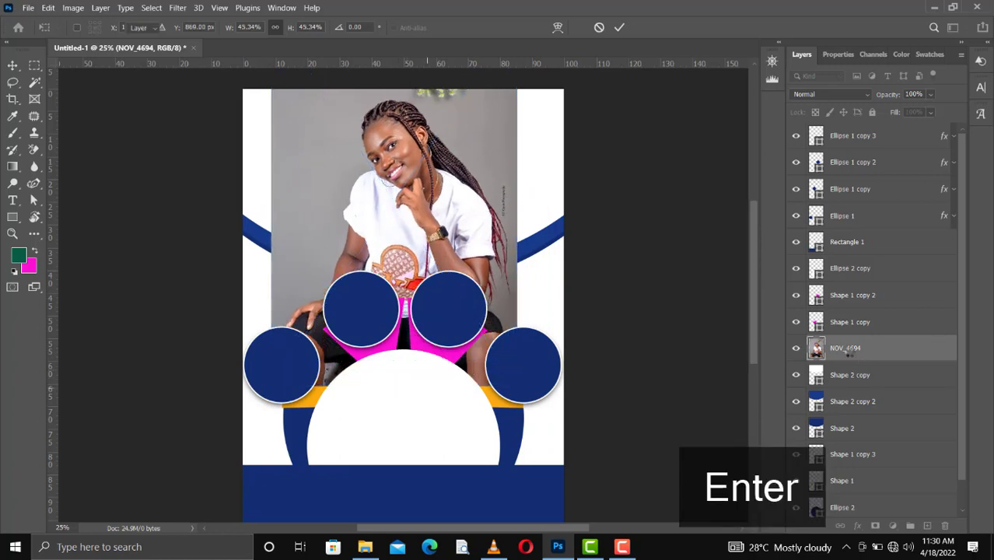
right_click(846, 352)
left_click(712, 290)
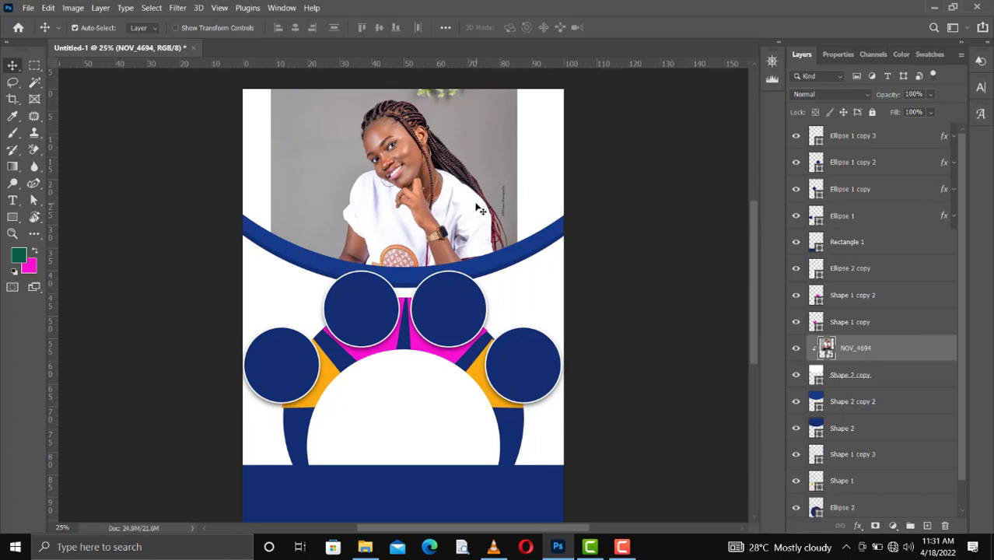
key("Up")
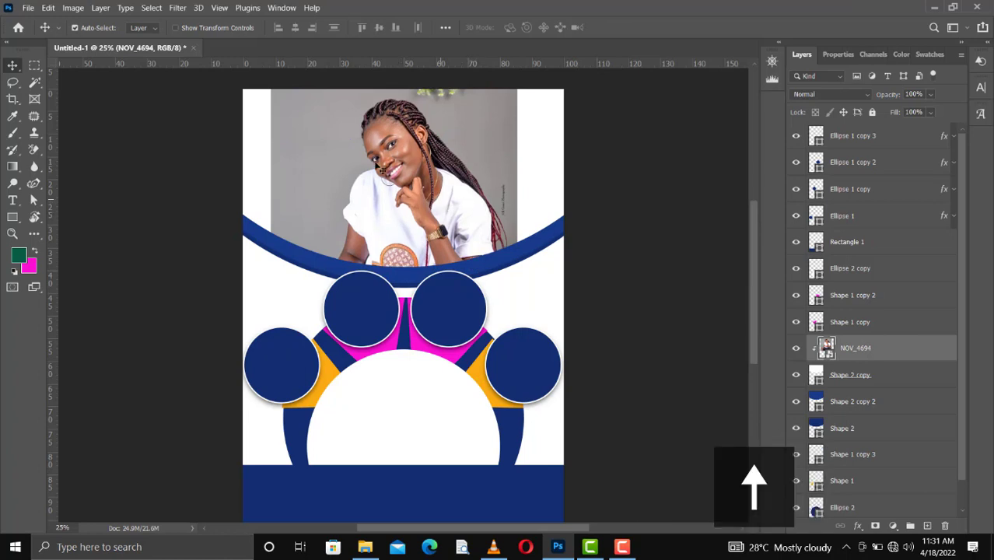
key("w")
left_click(303, 147)
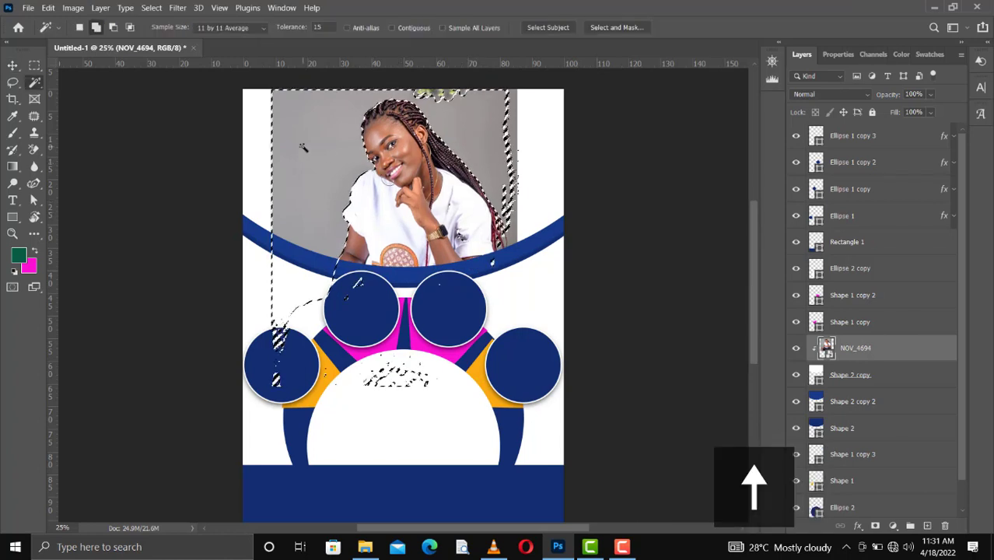
key("ctrl+d")
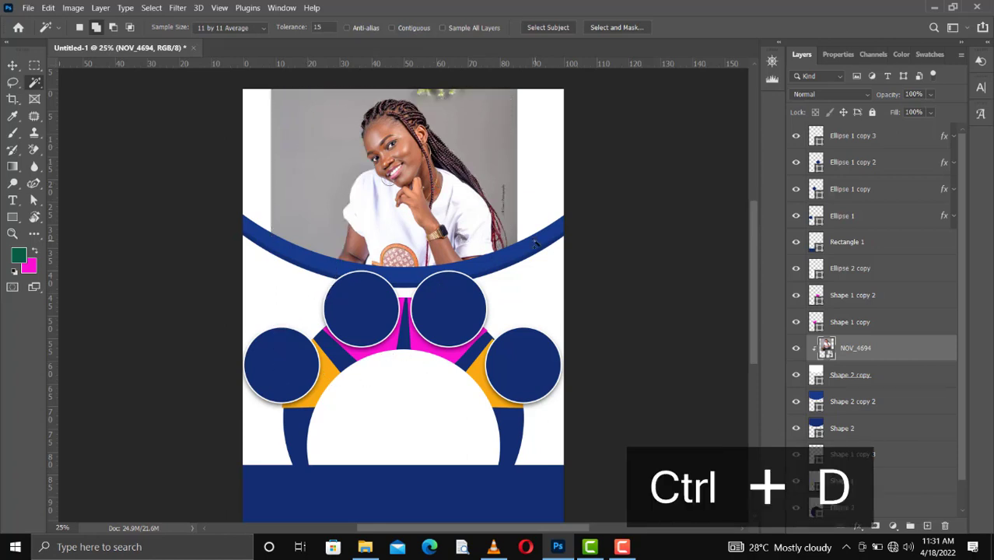
- Rasterize the NOV_4694 photo layer and remove the photo's grey background
right_click(893, 352)
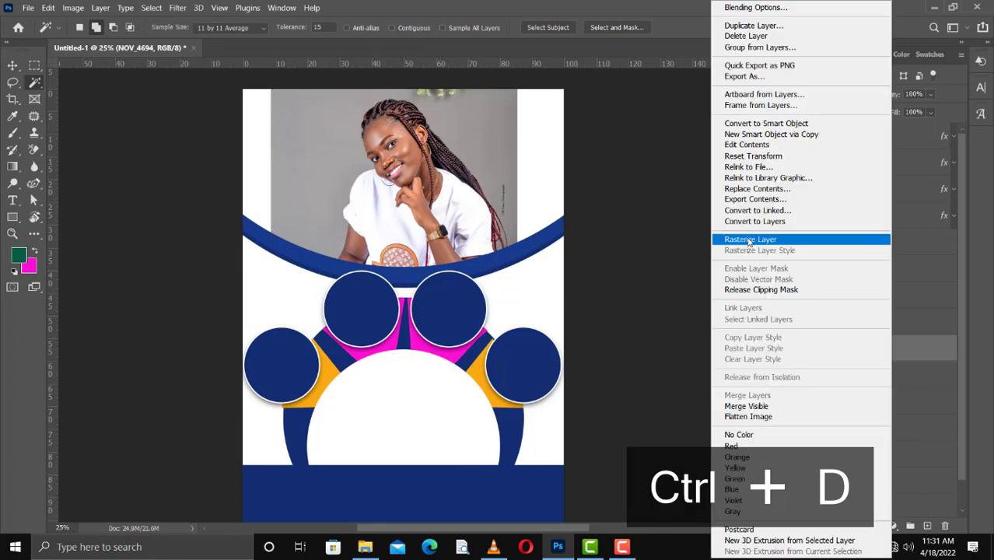
left_click(750, 238)
left_click(833, 54)
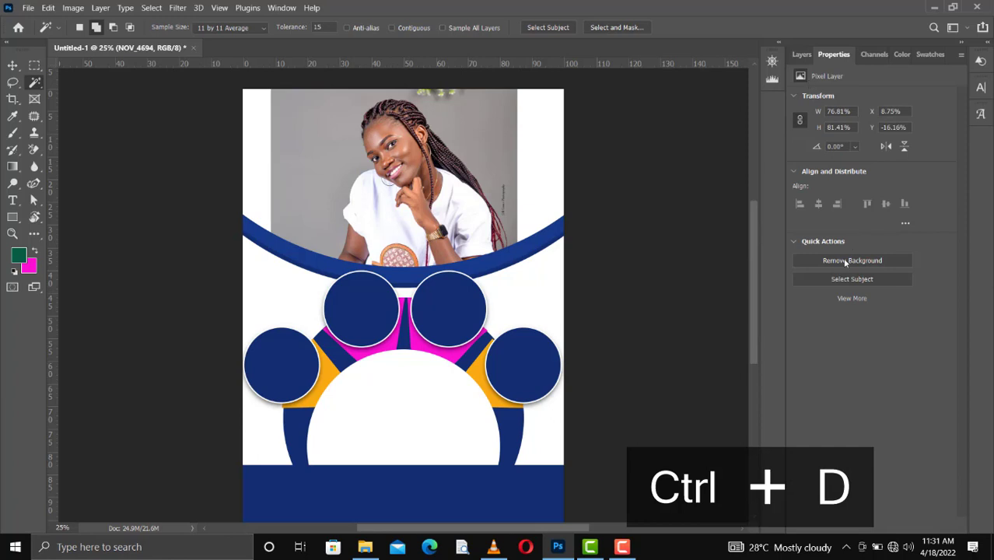
left_click(845, 262)
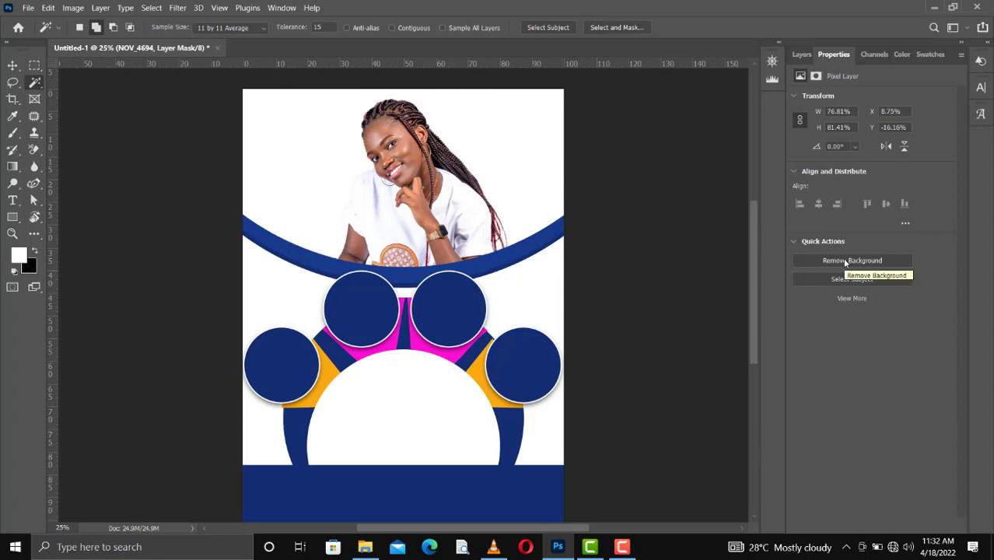
left_click(801, 54)
key("v")
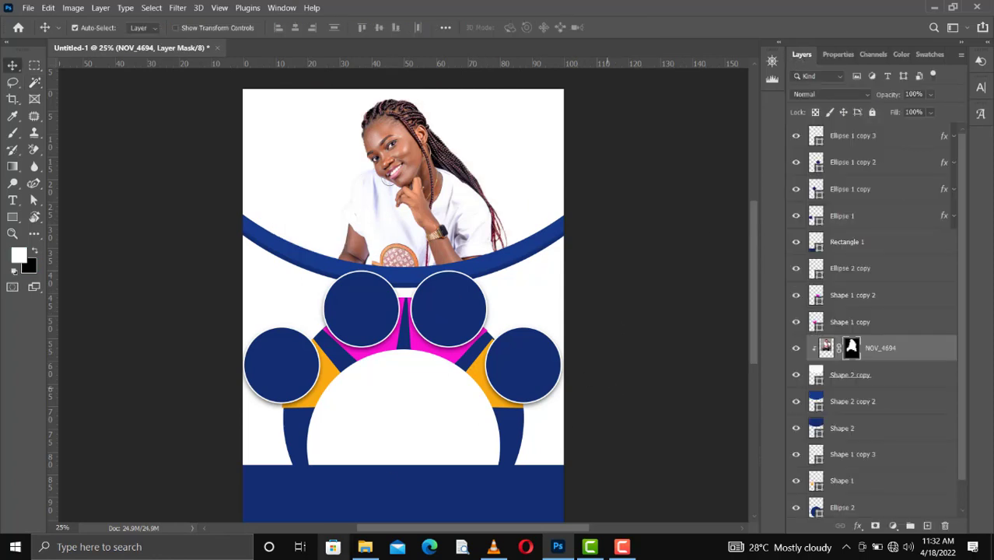
- Place the NOV_4666 photo directly above the layer of the upper-left blue circle
left_click(373, 319)
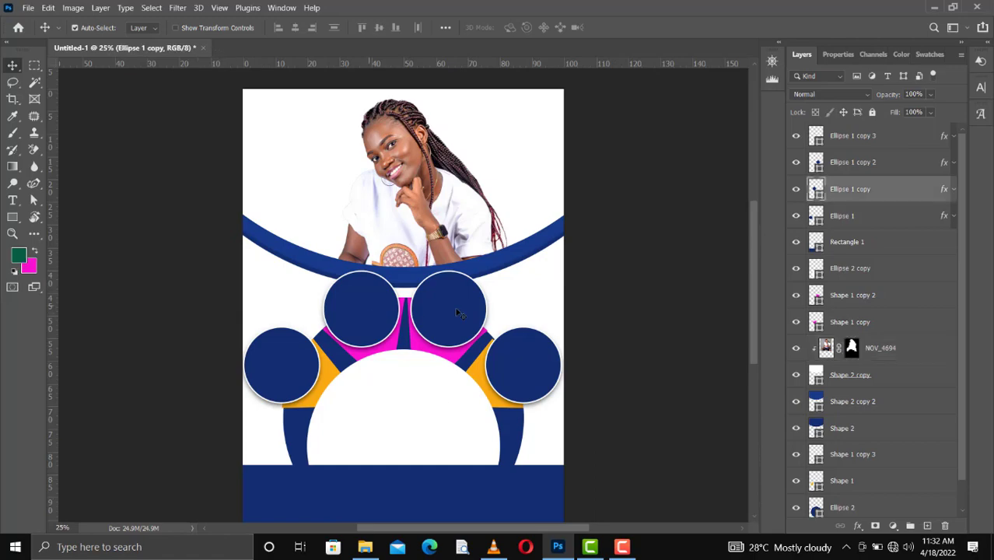
left_click(493, 547)
left_click(922, 10)
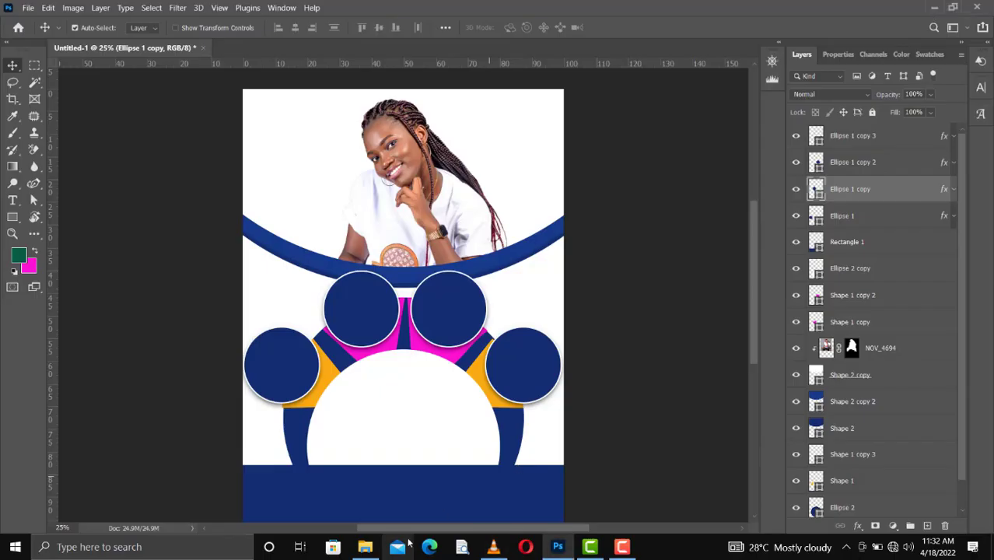
left_click(365, 547)
left_click(691, 389)
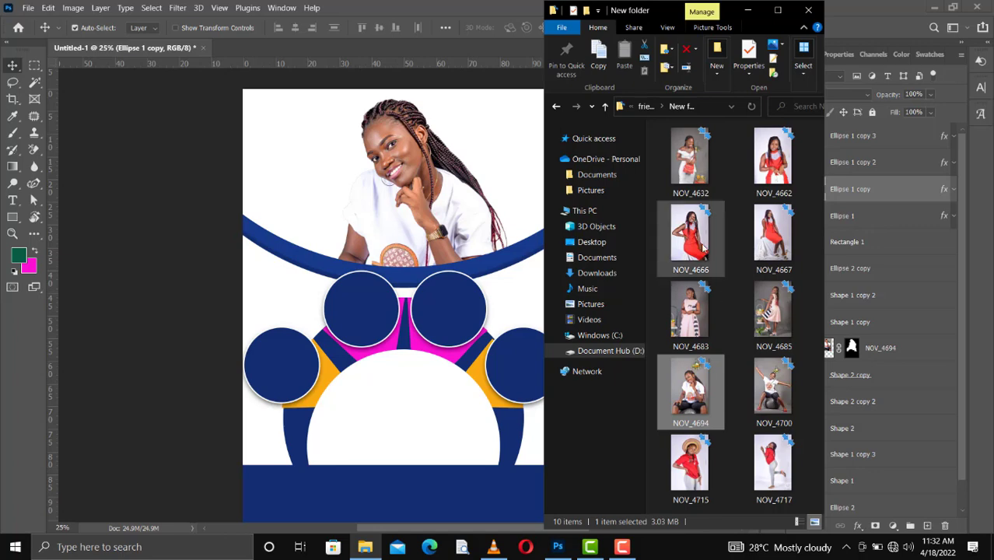
left_click_drag(699, 235, 360, 337)
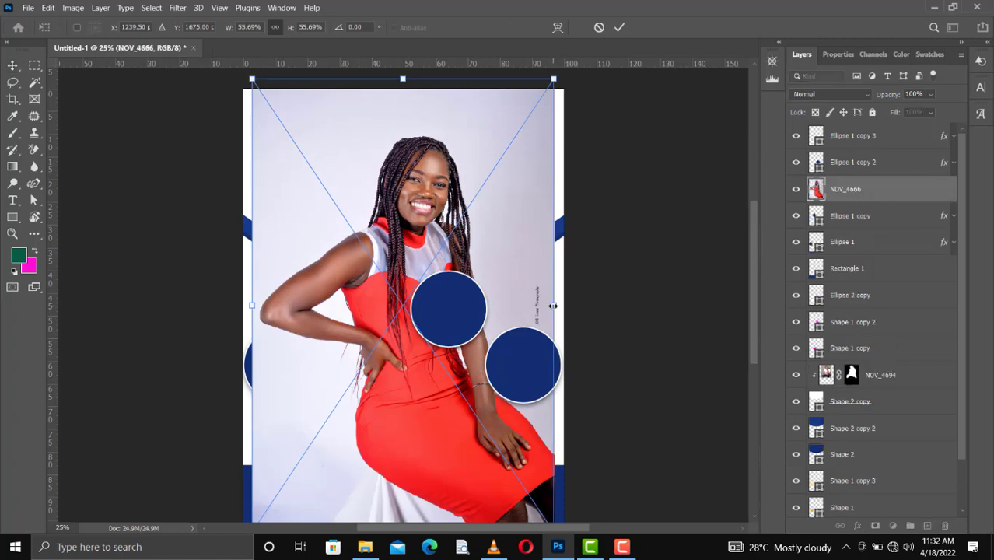
- Scale the NOV_4666 photo to about 26.99% and position it with the face over the upper-left circle
left_click_drag(553, 308, 394, 299)
key("Return")
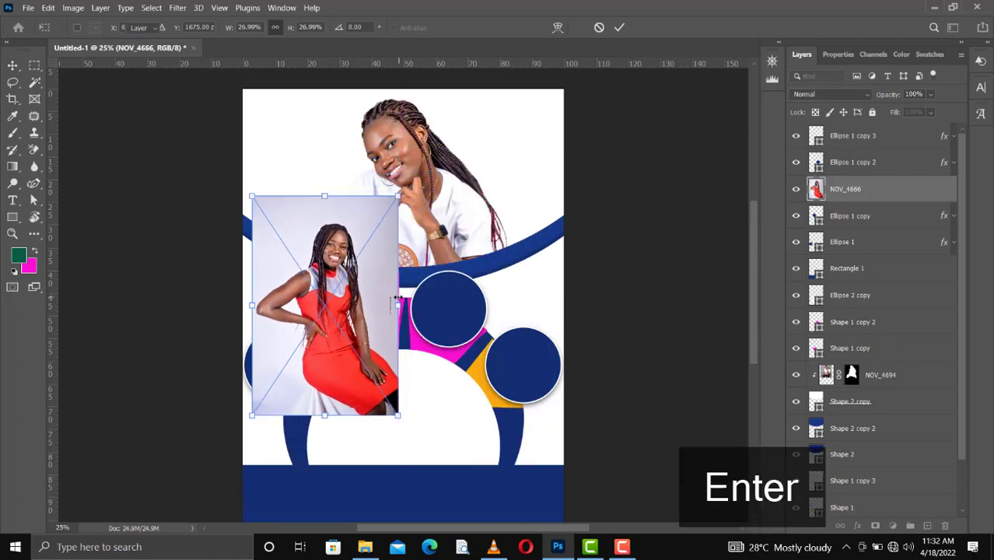
left_click_drag(316, 253, 368, 308)
key("Left")
key("Left")
key("Left")
key("Left")
key("Left")
key("Left")
key("Return")
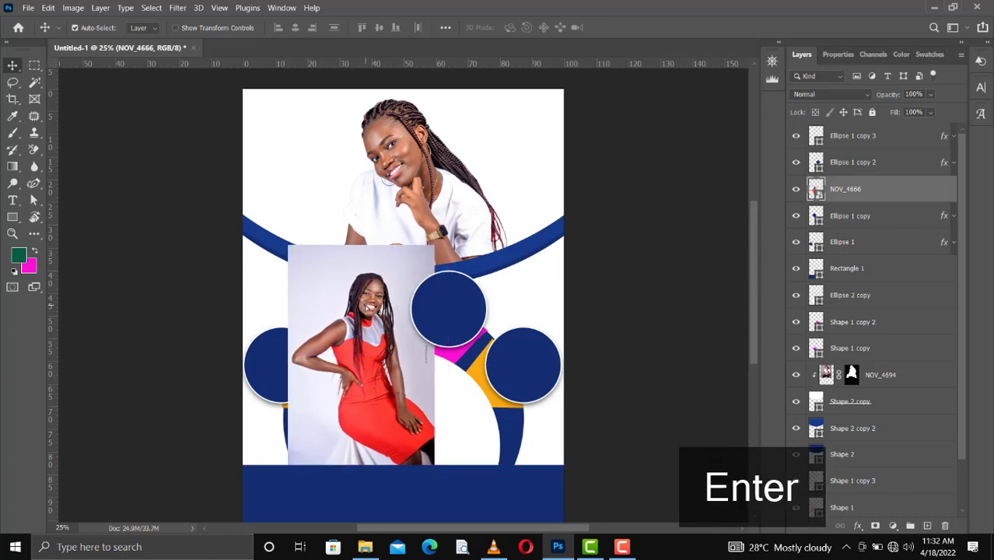
- Clip the NOV_4666 photo to the upper-left circle and nudge it until the face is centered inside
right_click(838, 203)
left_click(717, 291)
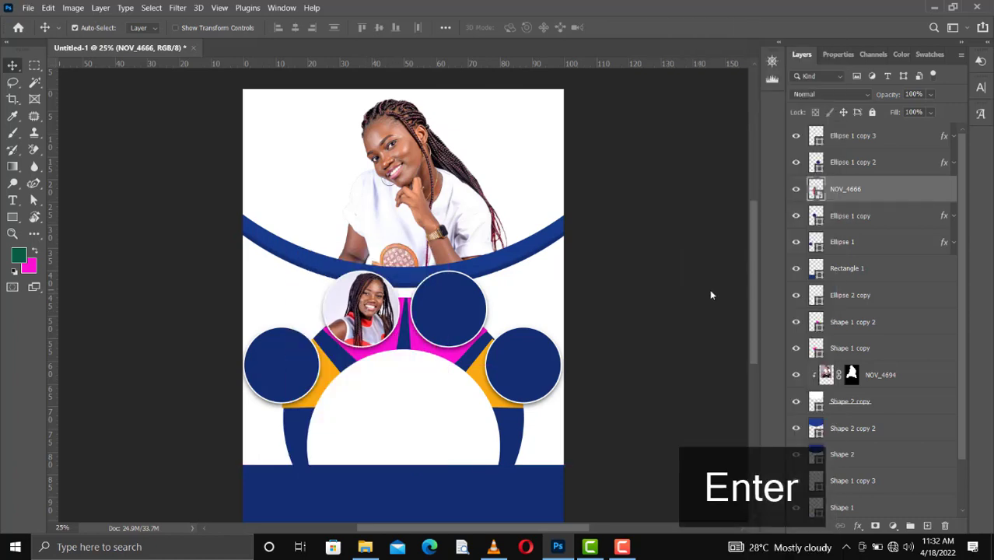
key("shift+Left")
key("shift+Down")
key("shift+Up")
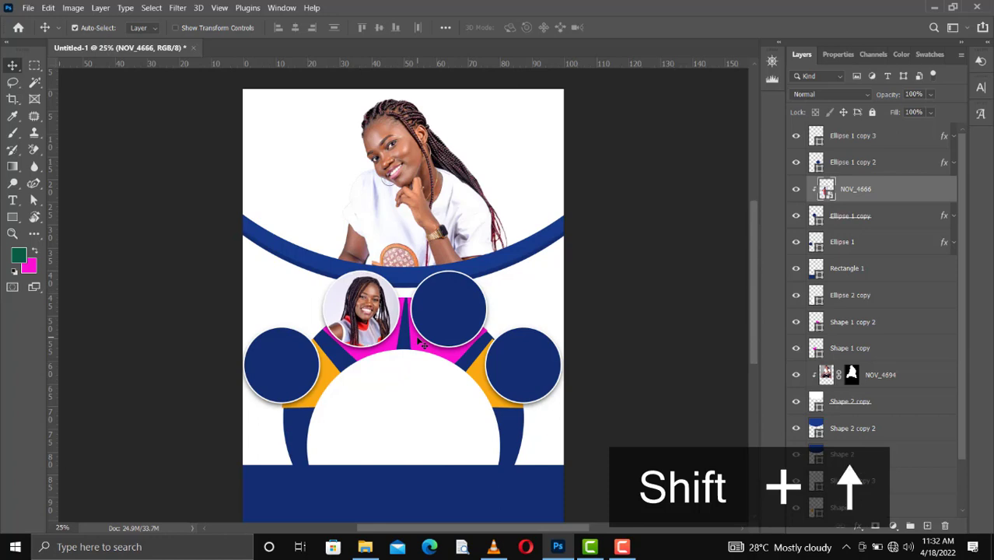
key("shift+Left")
key("Right")
key("Right")
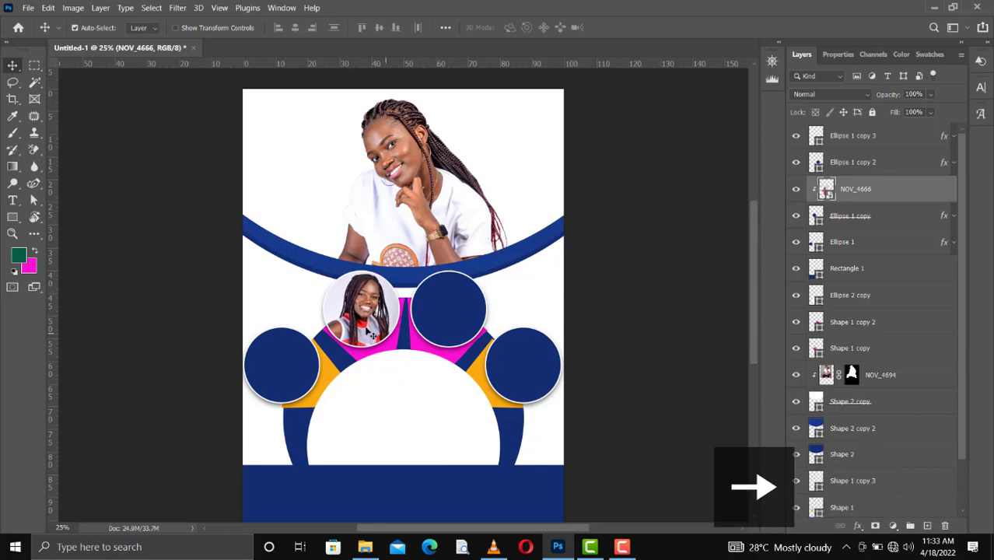
- Sample the red of the outfit in the NOV_4666 photo and recolor the magenta ring segment below that photo with it
key("i")
left_click(365, 331)
key("v")
left_click(386, 349)
left_click(928, 54)
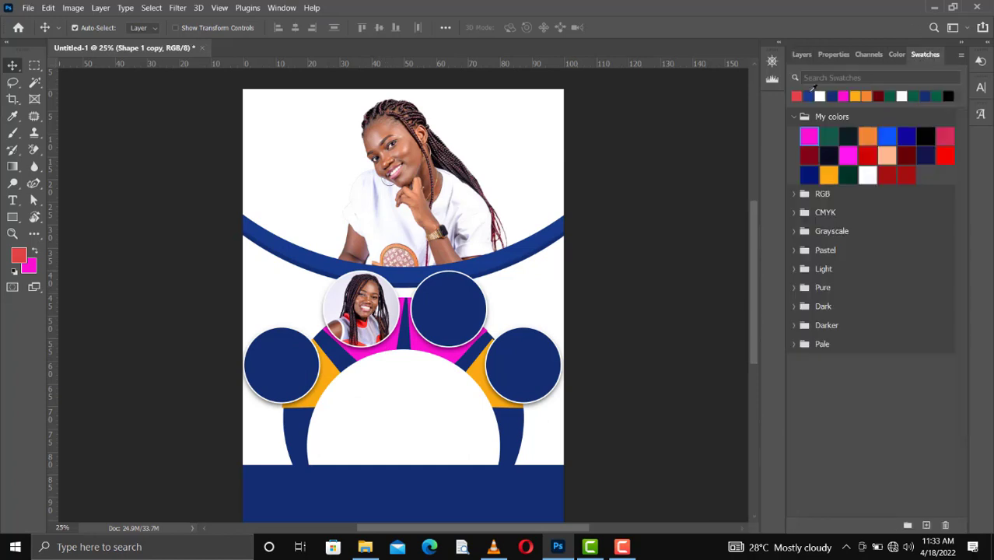
- Place the NOV_4662 photo directly above the layer of the upper-right blue circle
left_click(447, 359)
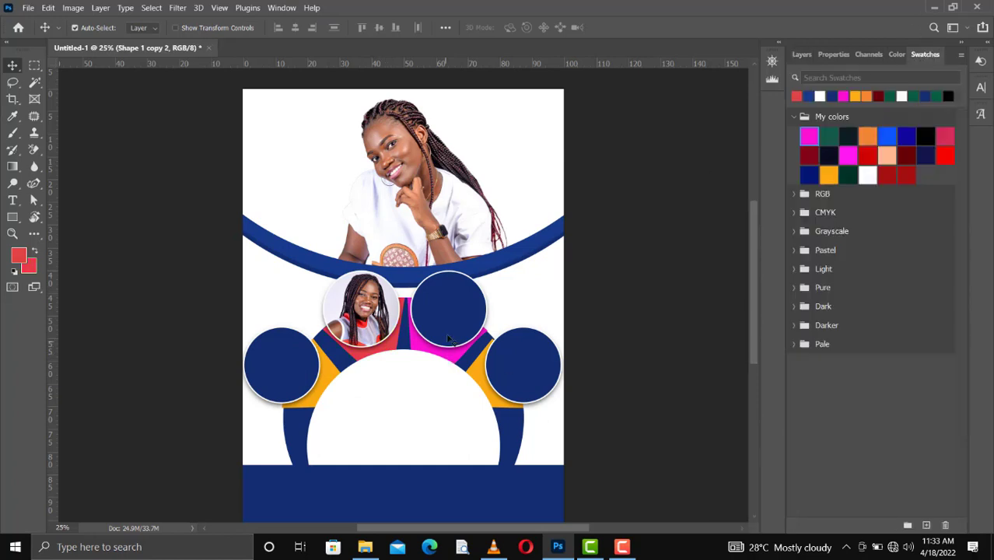
left_click(365, 547)
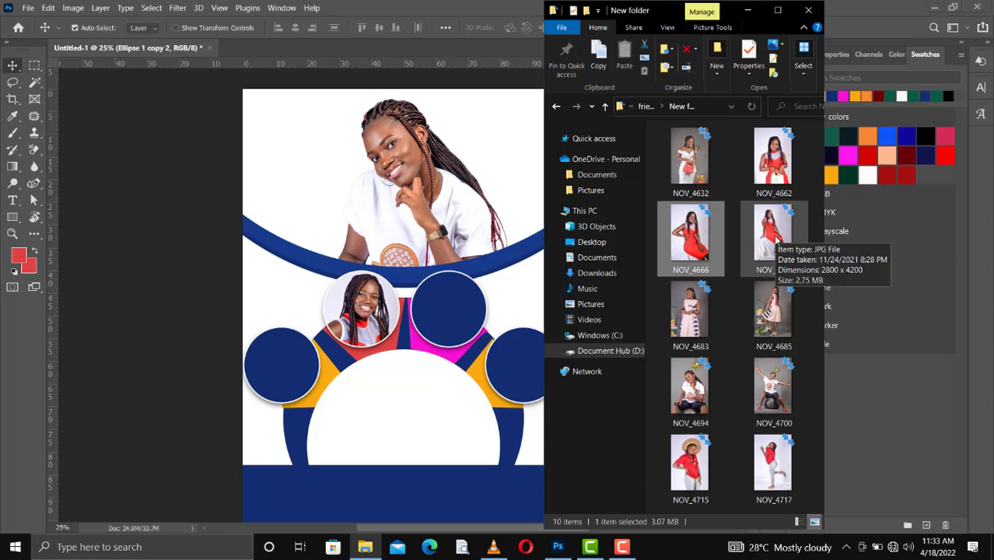
left_click(780, 165)
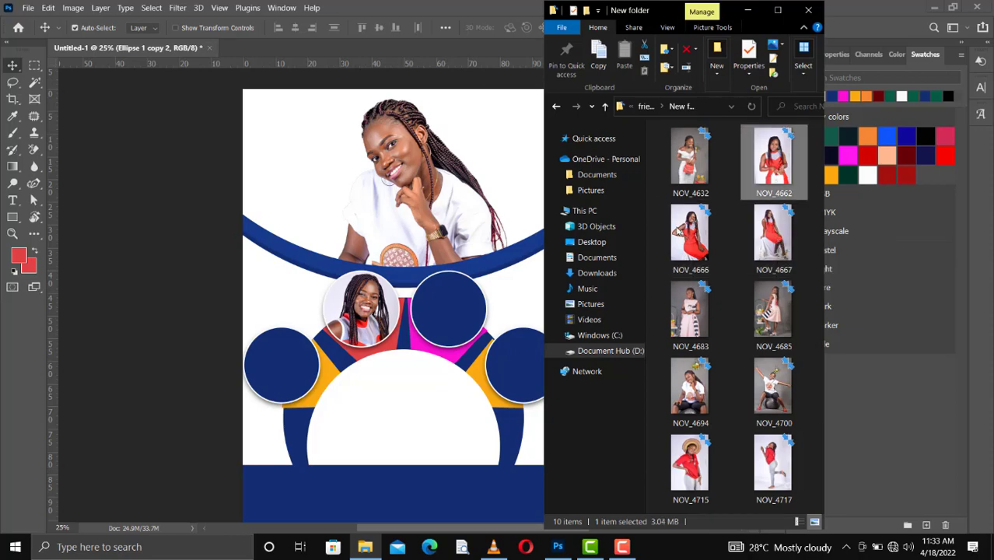
left_click(455, 336)
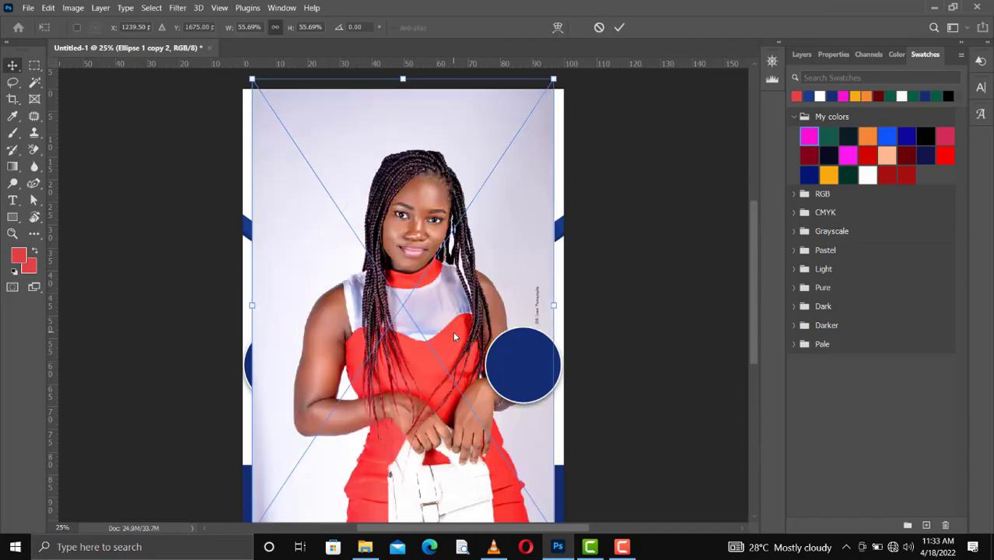
- Scale the NOV_4662 photo to about 28.59% and position it with the face over the upper-right circle
left_click_drag(554, 306, 405, 312)
left_click_drag(342, 265, 461, 309)
key("Return")
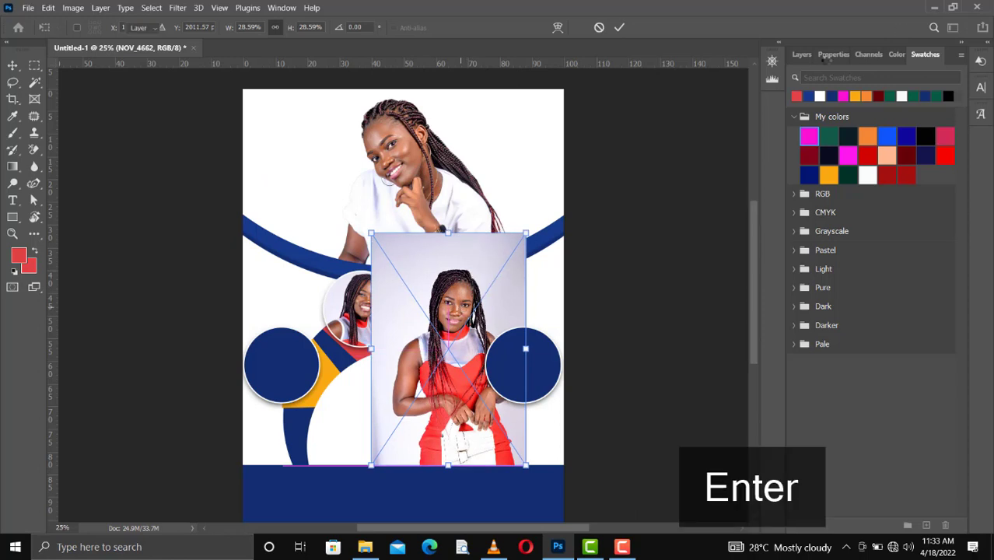
- Clip the NOV_4662 photo to the upper-right circle and shift it slightly left and down inside the circle
left_click(801, 54)
right_click(860, 179)
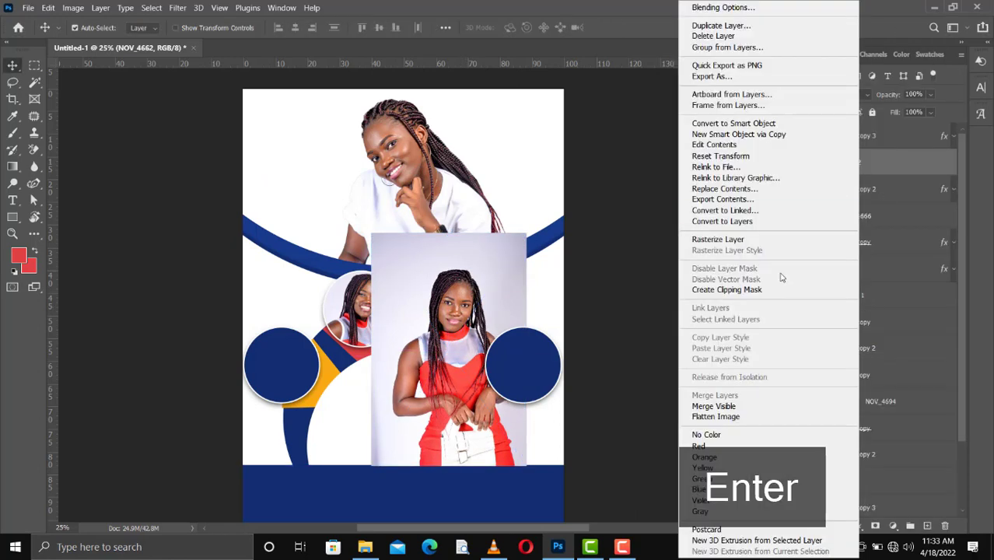
left_click(731, 287)
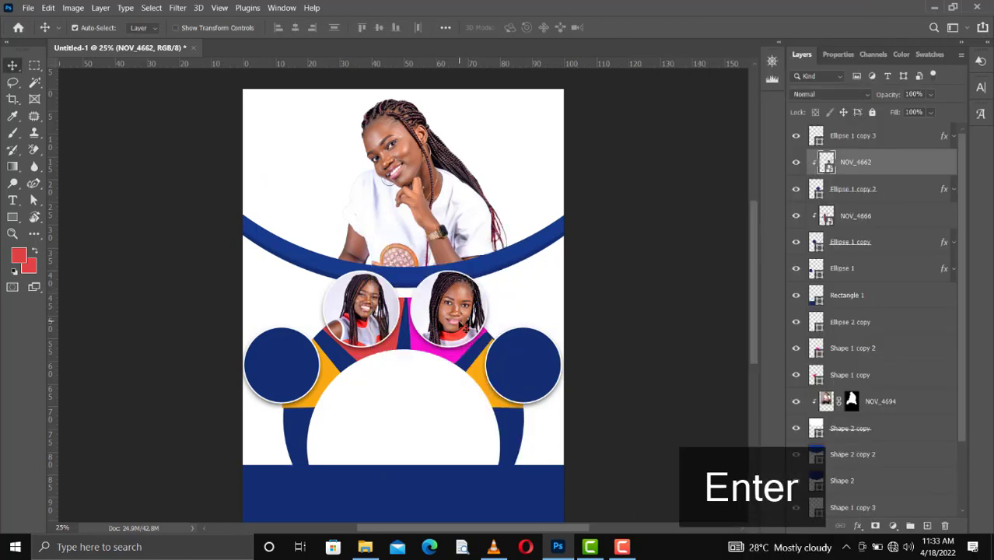
left_click_drag(461, 325, 454, 324)
key("Down")
key("Down")
key("Down")
key("Down")
key("Down")
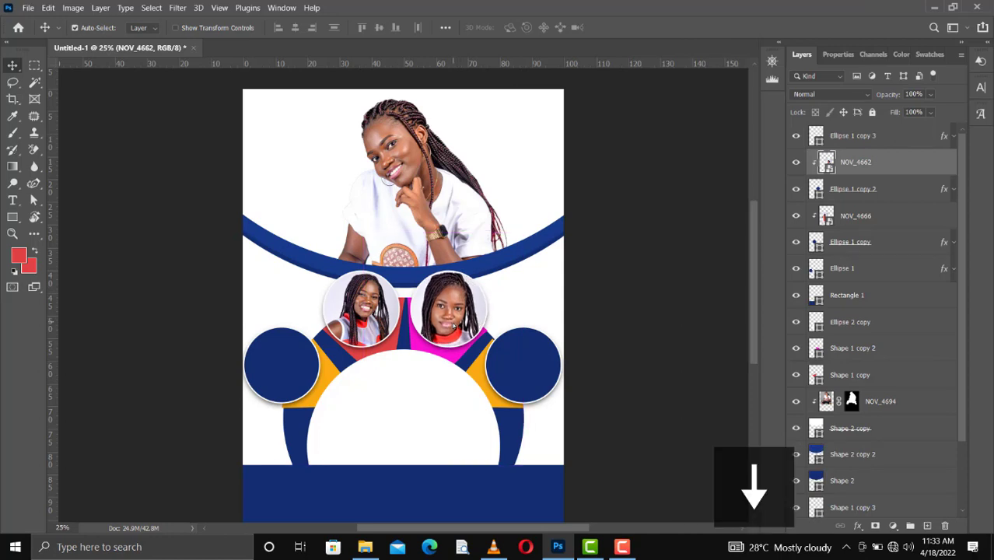
- Scale the clipped NOV_4662 photo down to about 23.26%
key("ctrl+t")
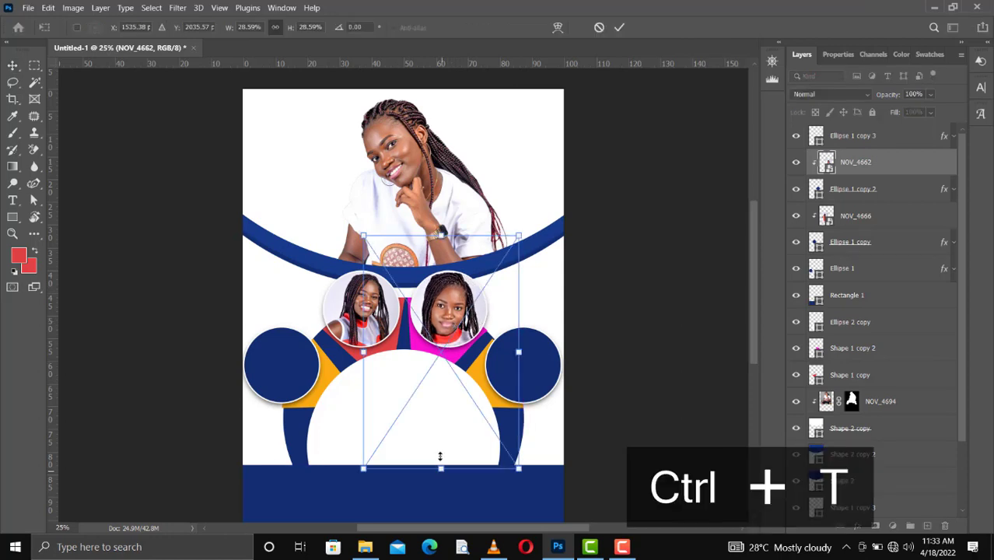
left_click_drag(440, 460, 440, 426)
key("Return")
- Nudge the resized NOV_4662 photo down until the face is centered inside the upper-right circle
key("shift+Down")
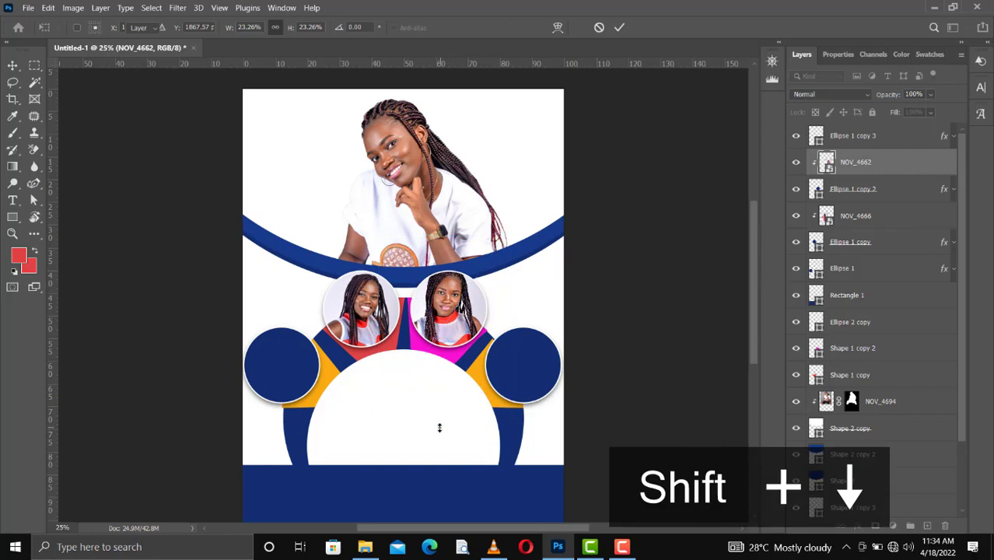
key("Down")
key("Down")
key("Down")
key("Down")
key("Down")
key("Down")
key("Down")
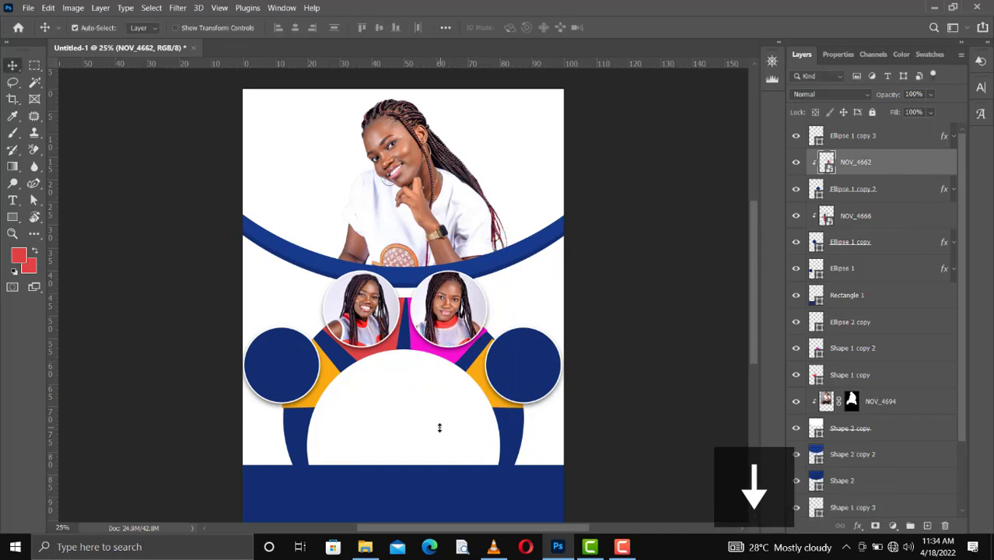
key("shift+Down")
key("Up")
key("Up")
key("Up")
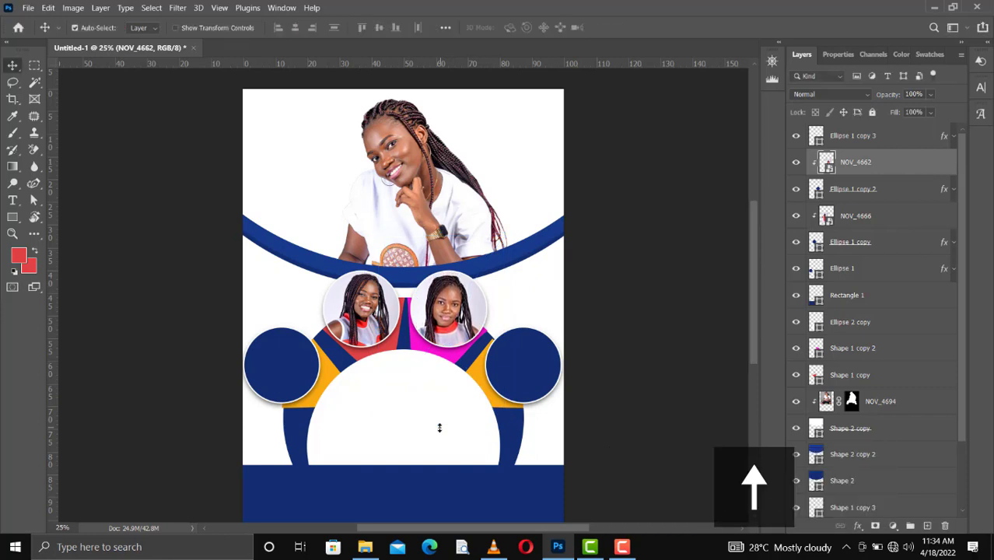
key("Down")
key("Down")
key("Left")
key("Up")
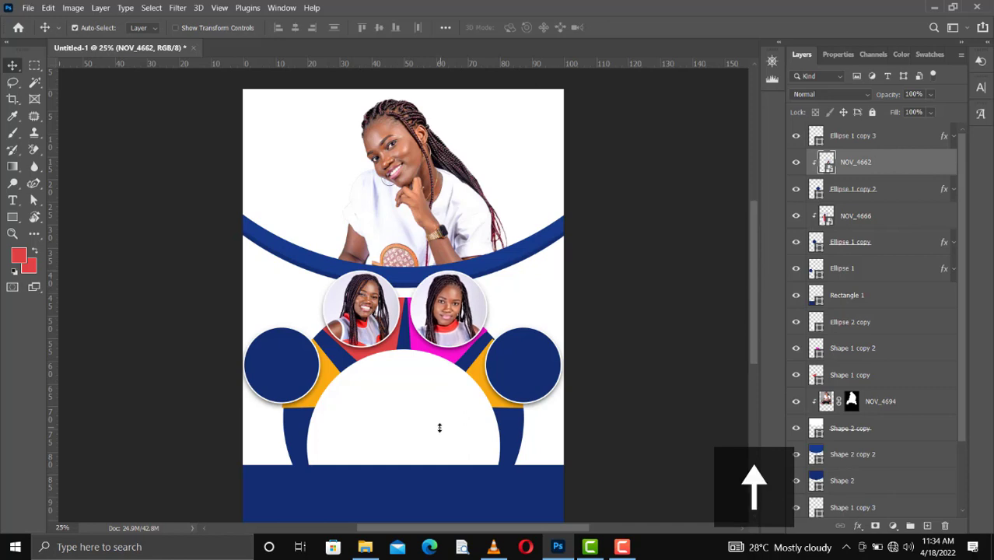
key("Right")
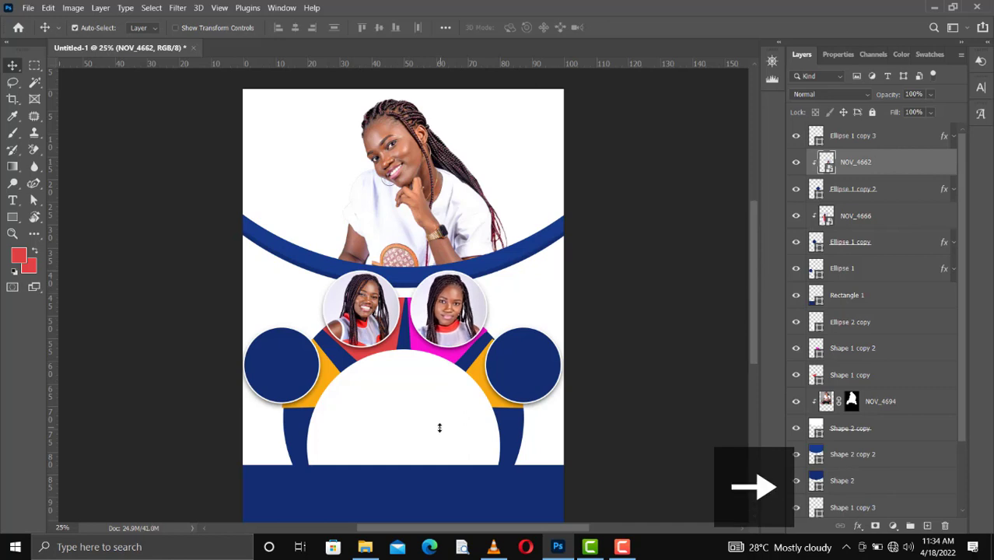
- Recolor the magenta ring segment below the upper-right photo circle with the recently used red swatch
left_click(853, 347)
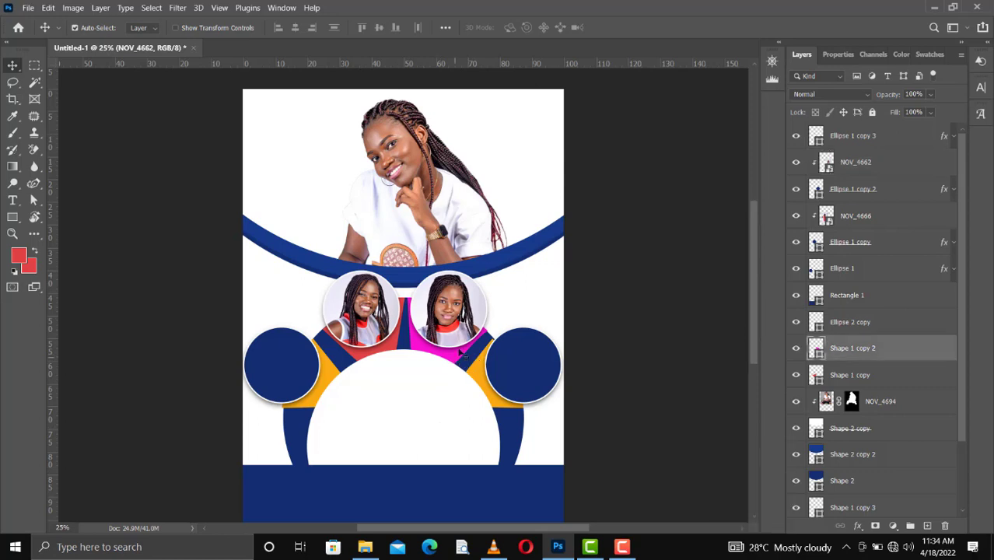
left_click(834, 54)
left_click(871, 54)
left_click(917, 56)
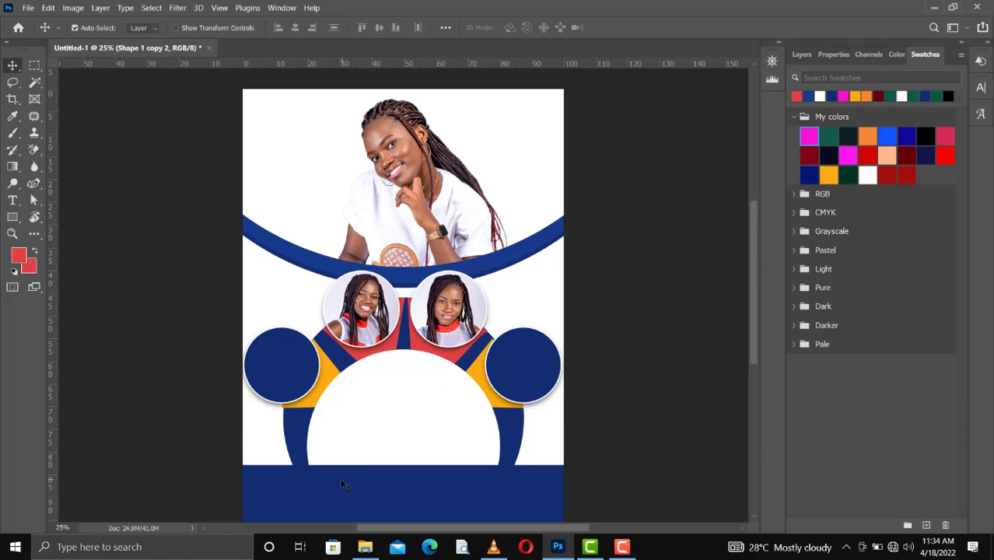
- Place the NOV_4683 photo directly above the layer of the lower-left blue circle
left_click(283, 377)
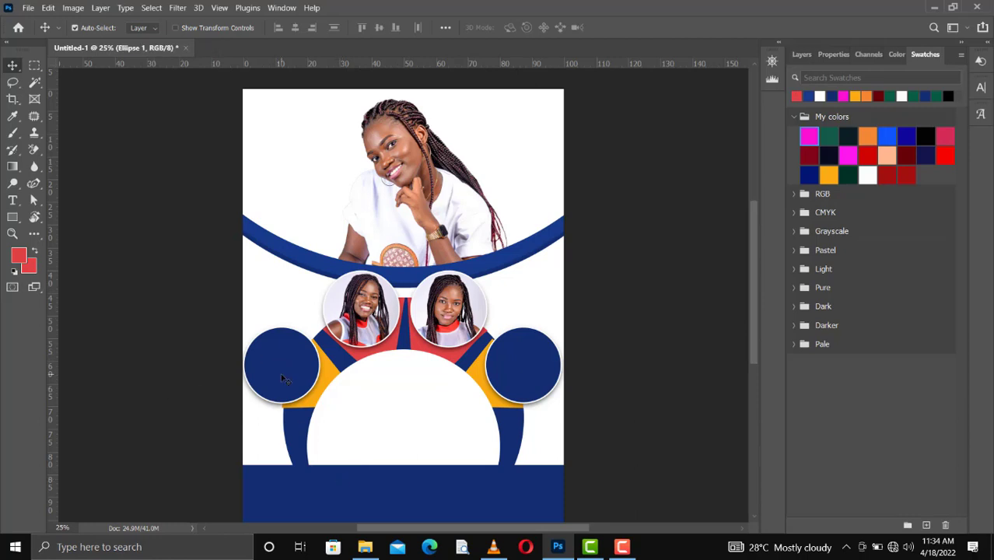
left_click(365, 547)
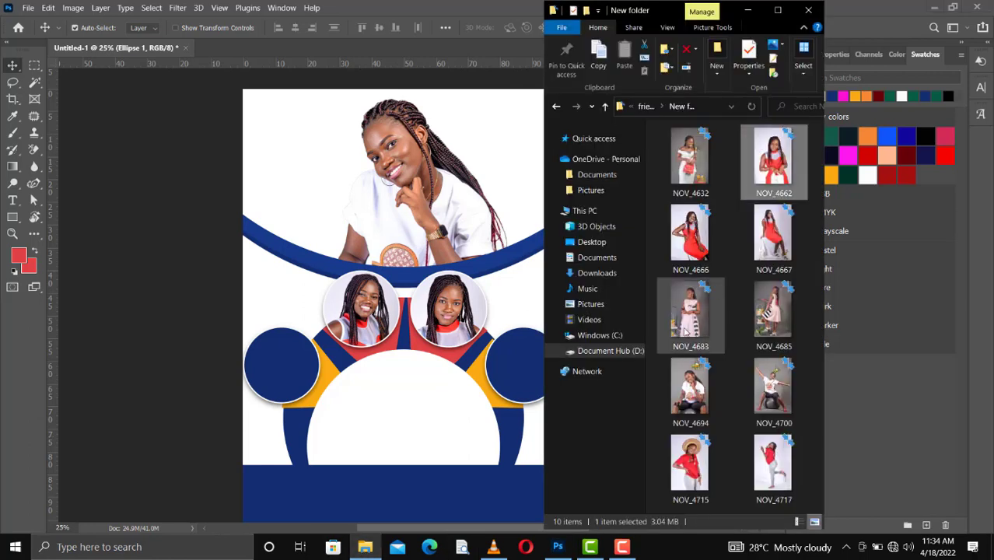
left_click(685, 332)
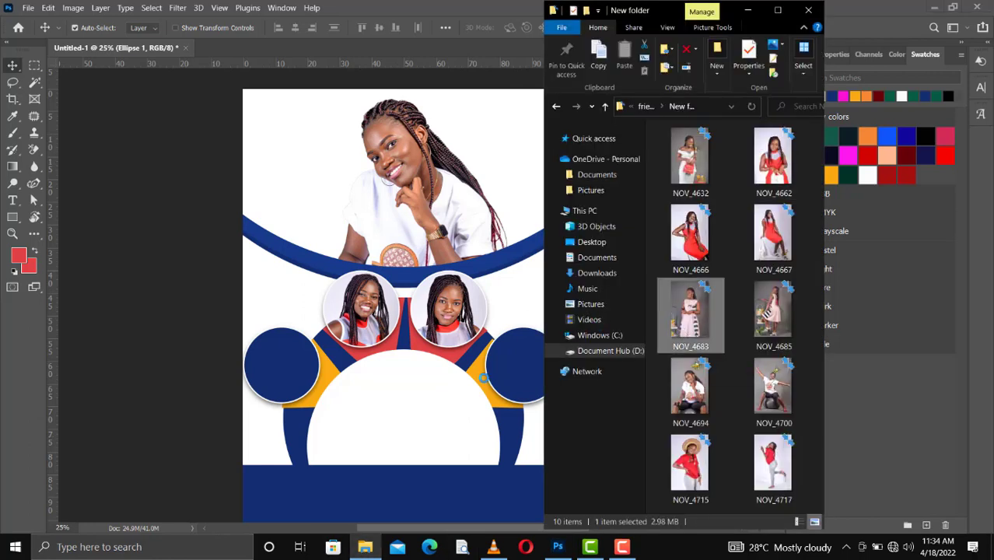
left_click(280, 384)
left_click_drag(280, 383, 278, 377)
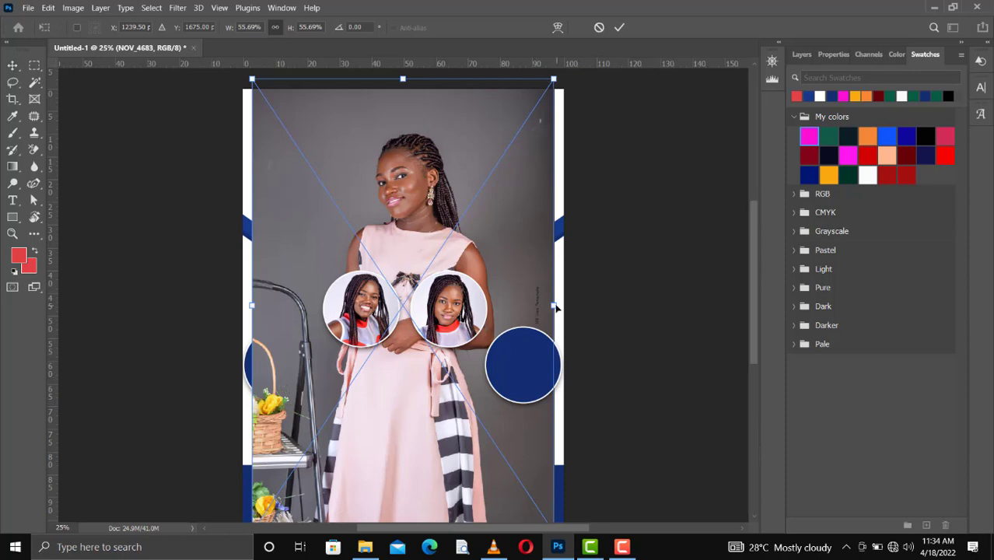
- Scale the NOV_4683 photo to about 23.55% and position it with the face over the lower-left circle
left_click_drag(554, 307, 381, 306)
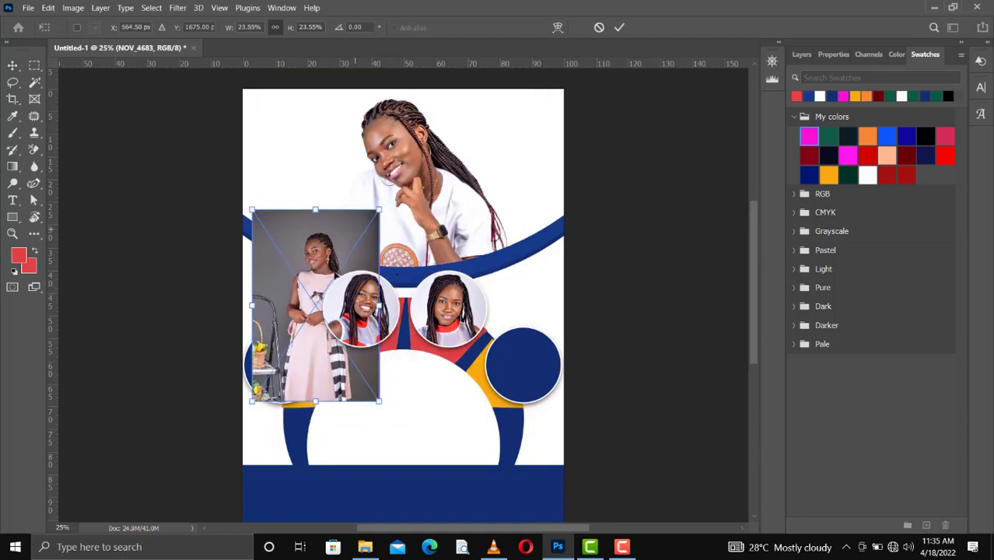
left_click_drag(355, 226, 294, 363)
left_click_drag(304, 355, 307, 338)
key("Right")
key("Right")
key("Right")
key("Right")
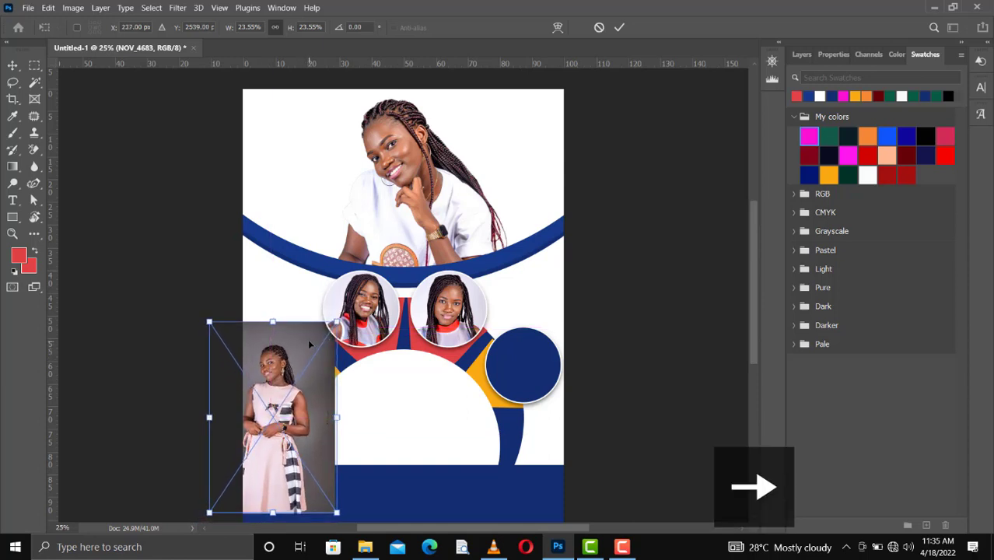
key("Return")
key("Return")
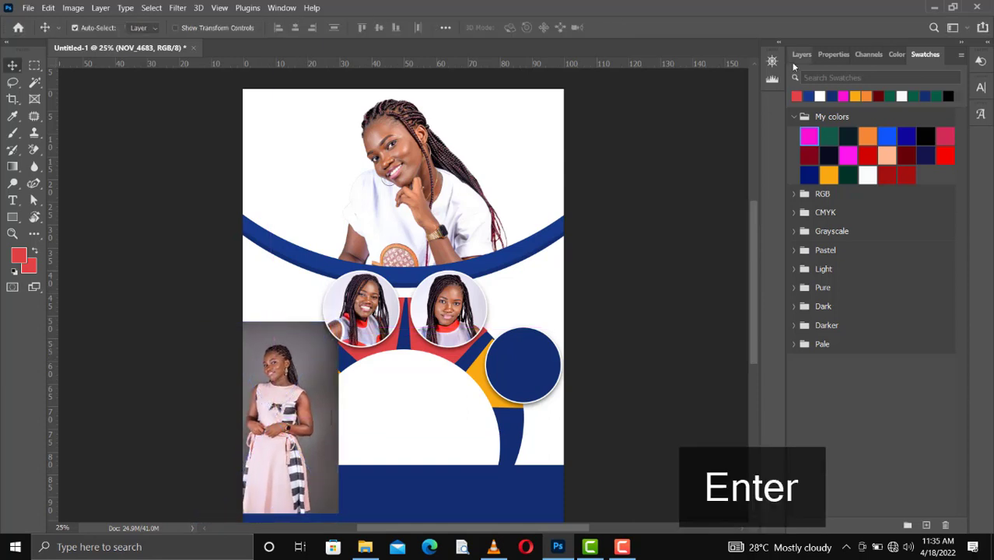
- Clip the NOV_4683 photo to the lower-left circle and nudge it up and slightly right
left_click(801, 54)
right_click(850, 268)
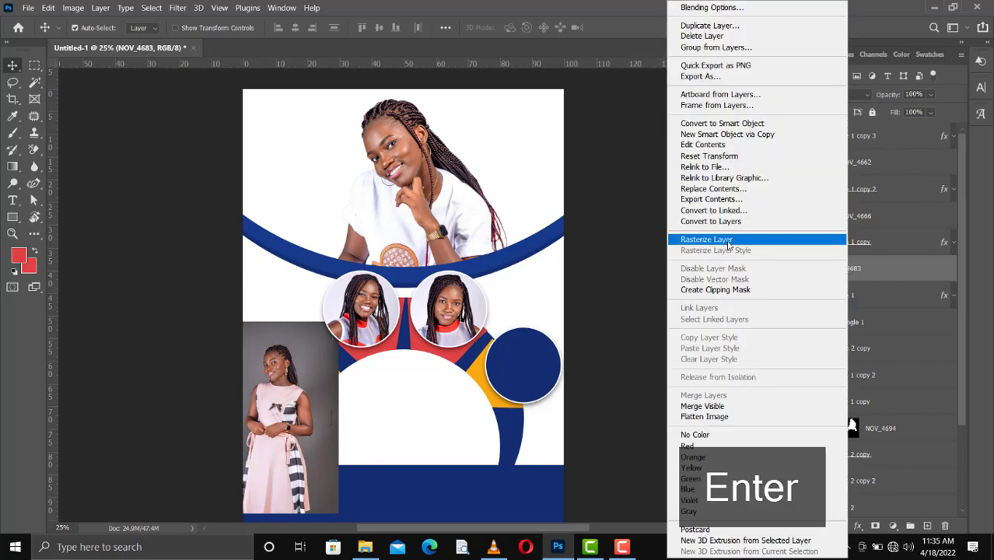
left_click(716, 285)
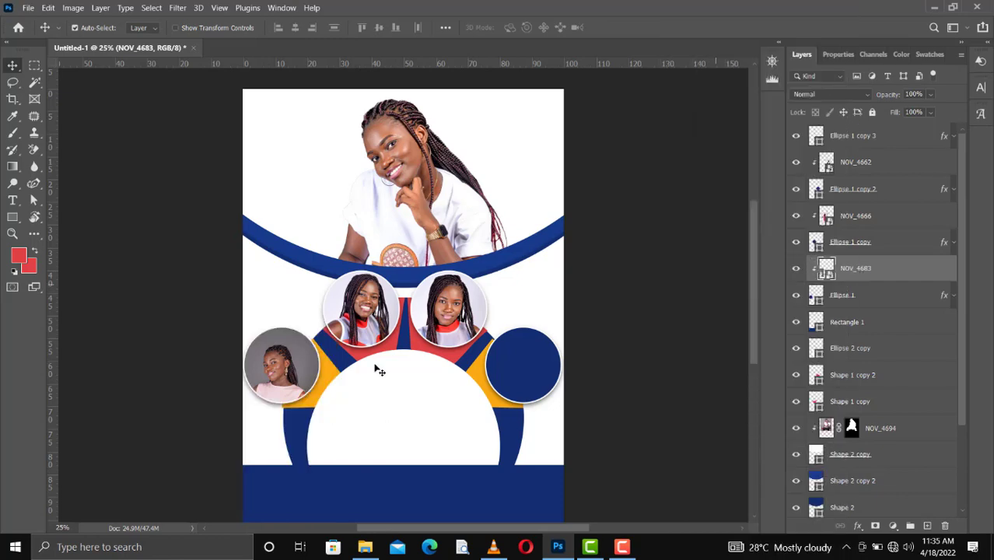
key("shift+Up")
key("shift+Up")
key("shift+Right")
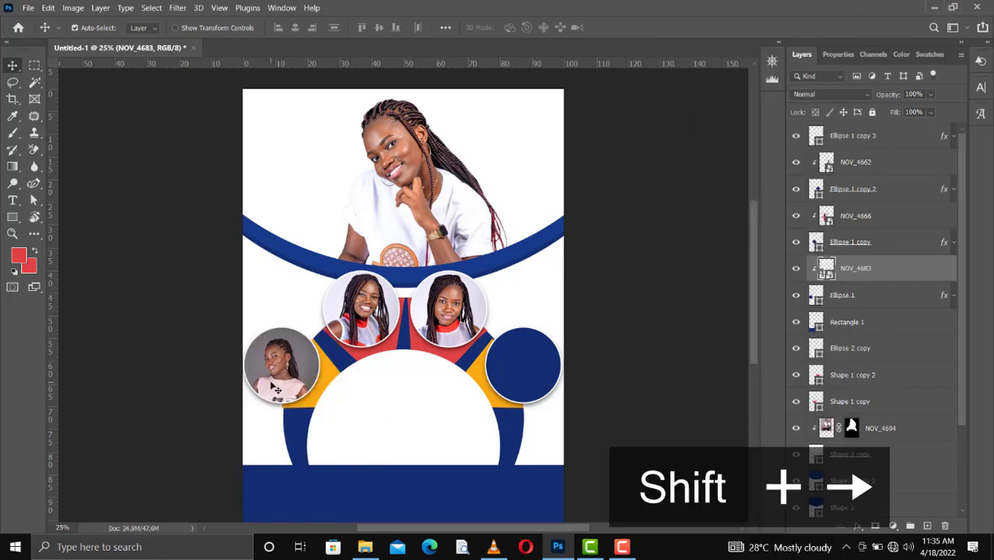
key("shift+Up")
key("shift+Up")
key("shift+Up")
- Flip the clipped NOV_4683 photo horizontally
key("ctrl+t")
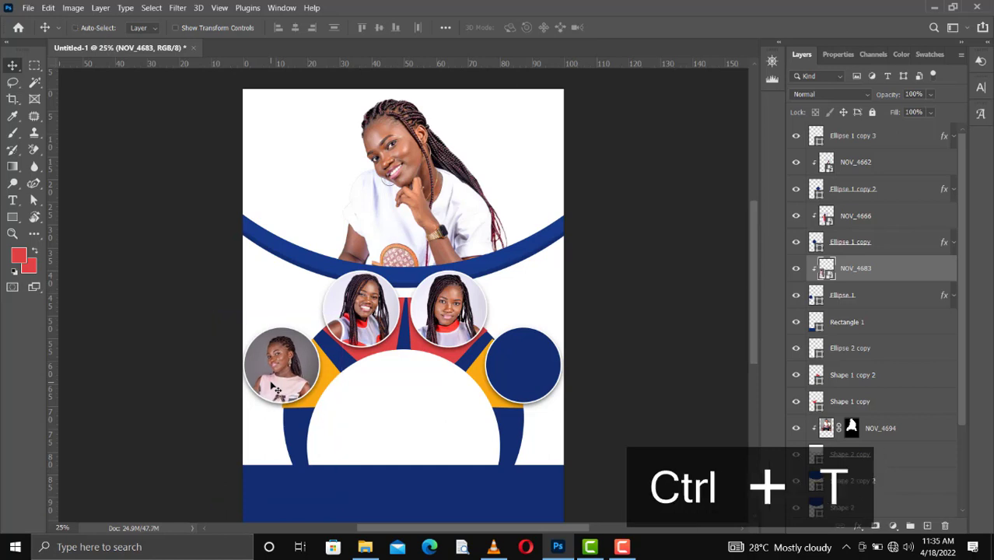
right_click(273, 383)
left_click(334, 363)
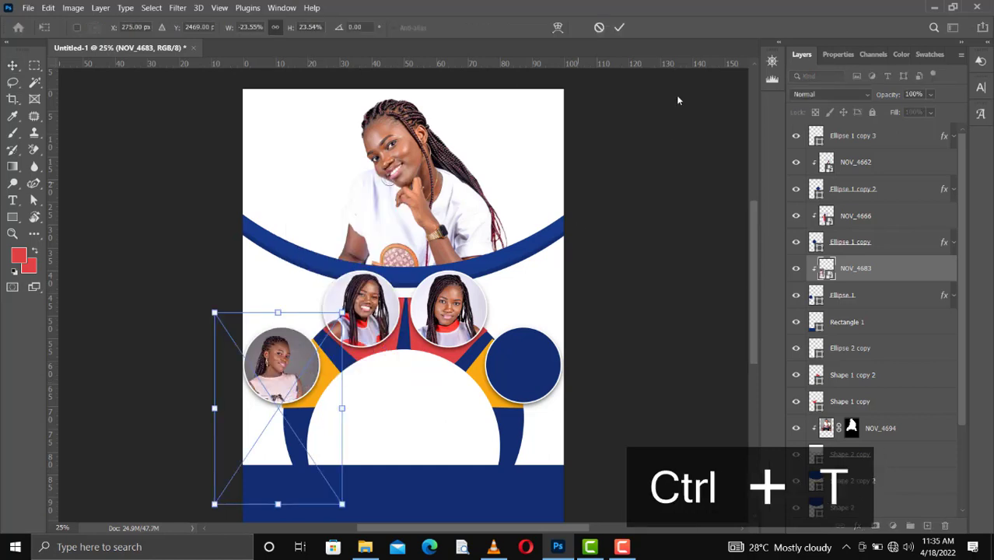
left_click(619, 28)
- Nudge the flipped NOV_4683 photo right and slightly up until the face is centered in the lower-left circle
key("shift+Right")
key("shift+Right")
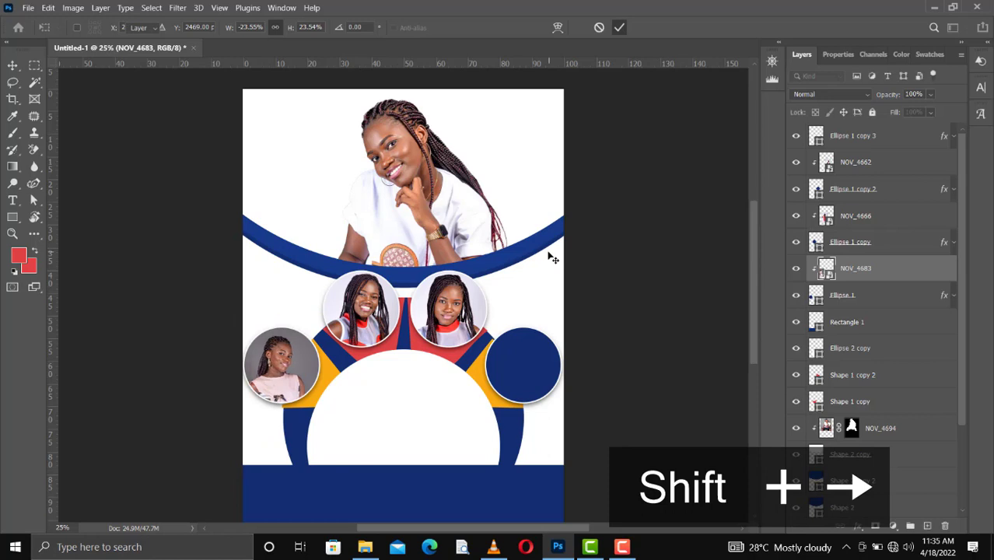
key("Right")
key("Up")
key("Up")
key("Right")
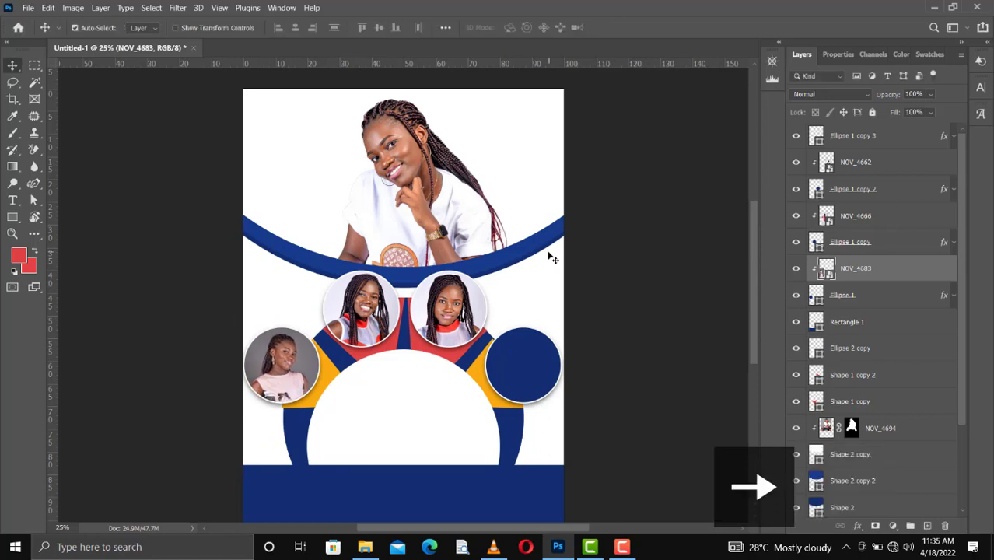
key("Up")
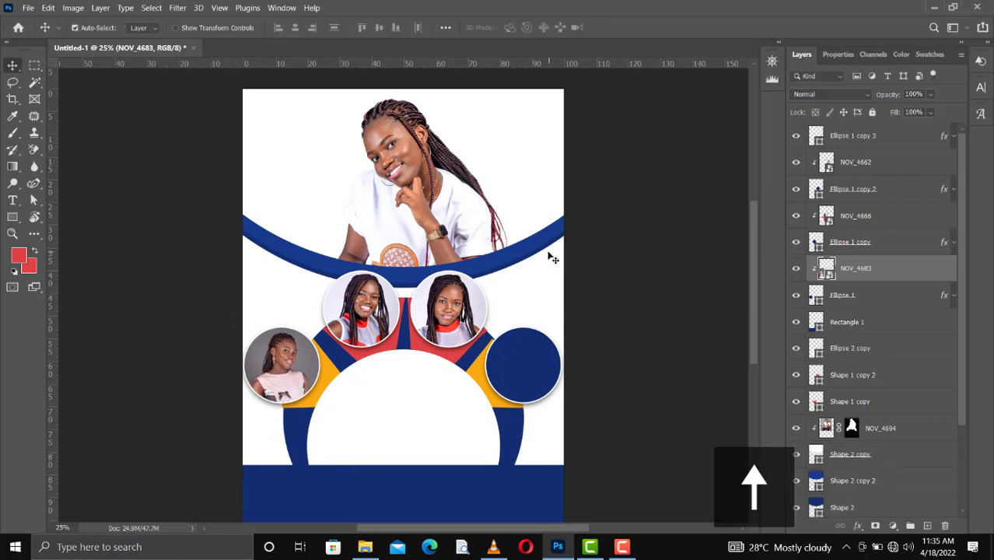
- Sample the pale pink of the dress in the NOV_4683 photo and recolor the yellow ring segment beside that photo with it
key("i")
left_click(284, 378)
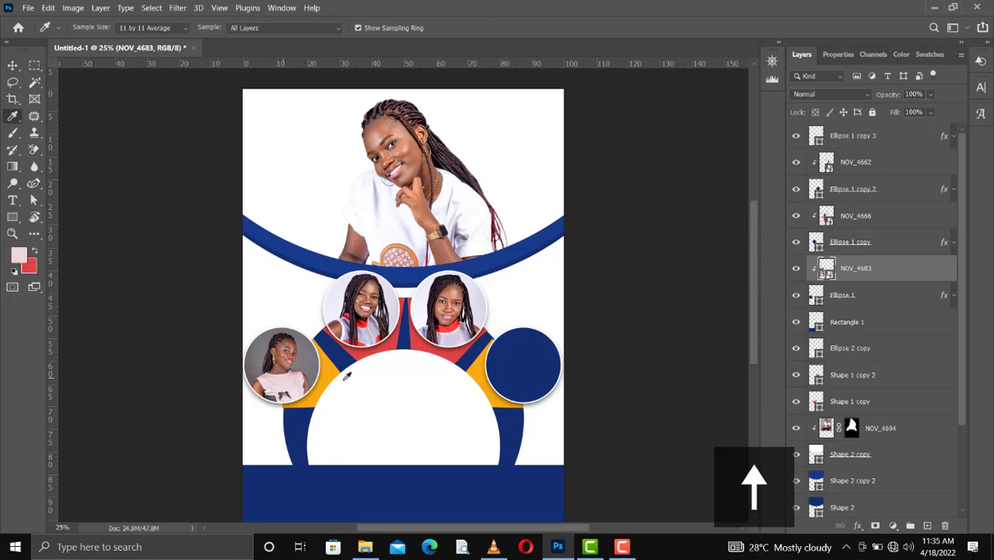
key("v")
left_click(328, 382)
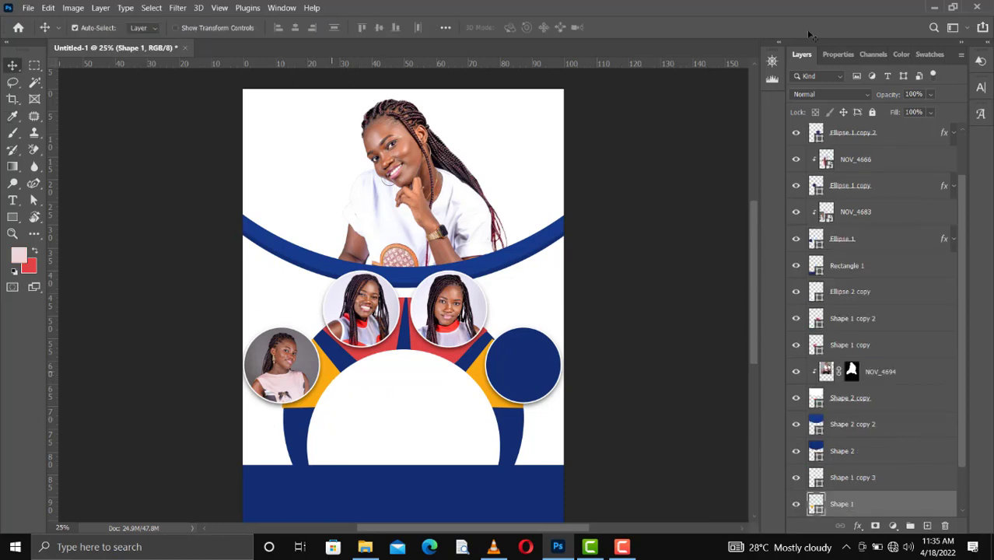
left_click(901, 55)
left_click(925, 55)
left_click(796, 94)
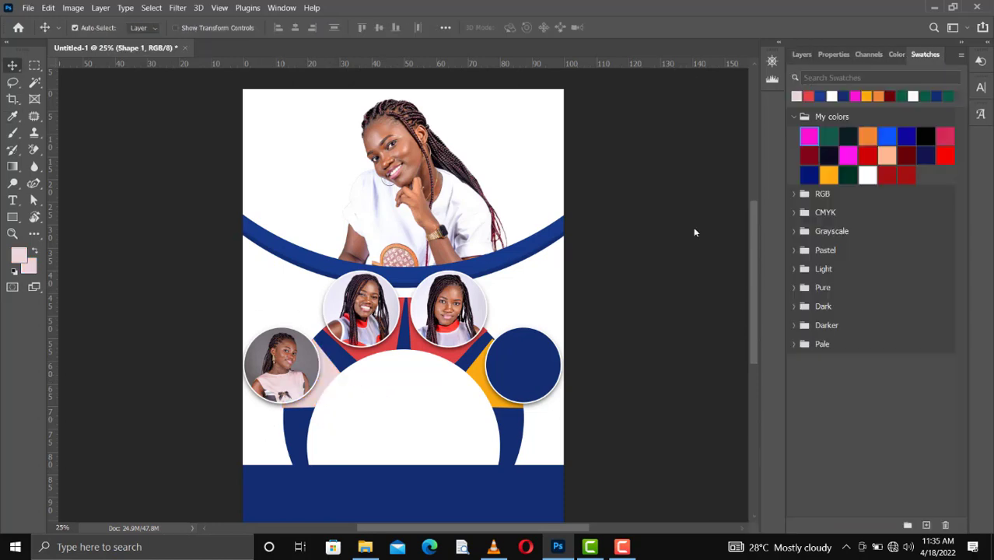
- Nudge the NOV_4683 photo in the lower-left circle slightly up and to the right
left_click(296, 380)
key("Up")
key("Right")
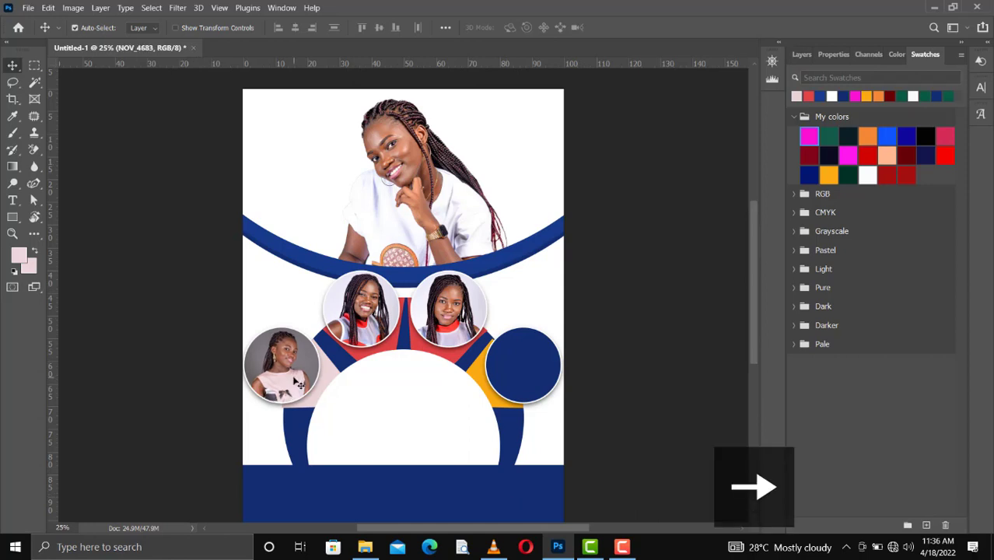
- Place the NOV_4685 photo from the picture folder above the lower-right circle's layer, scaled to about 25% and positioned over that circle
left_click(534, 374)
left_click(365, 547)
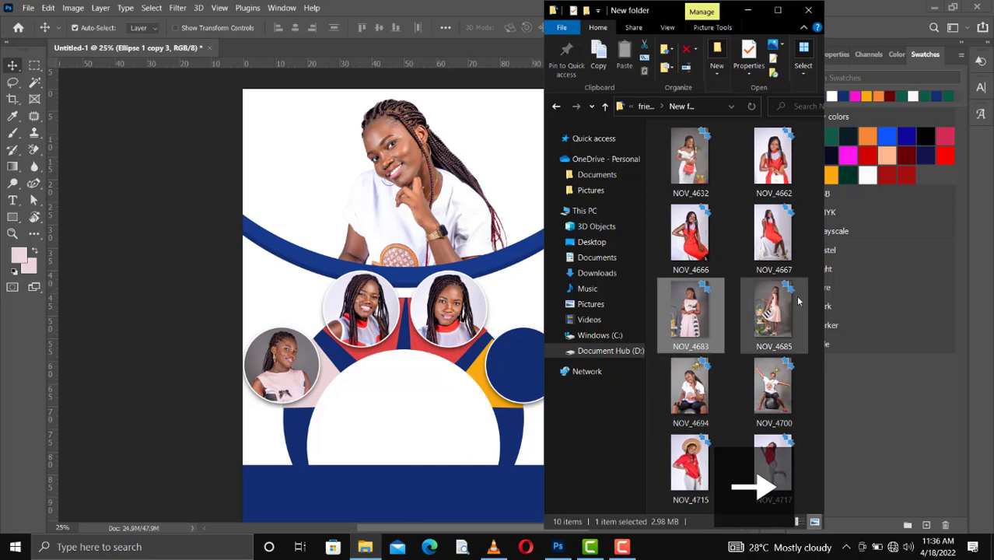
left_click(774, 311)
left_click_drag(497, 373, 494, 374)
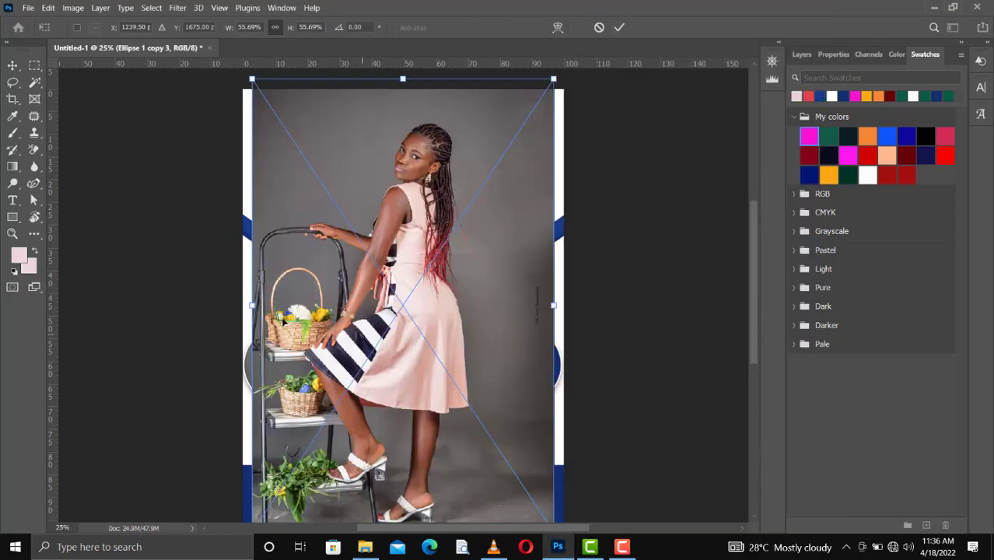
left_click_drag(250, 307, 421, 306)
left_click_drag(491, 243, 528, 348)
key("Return")
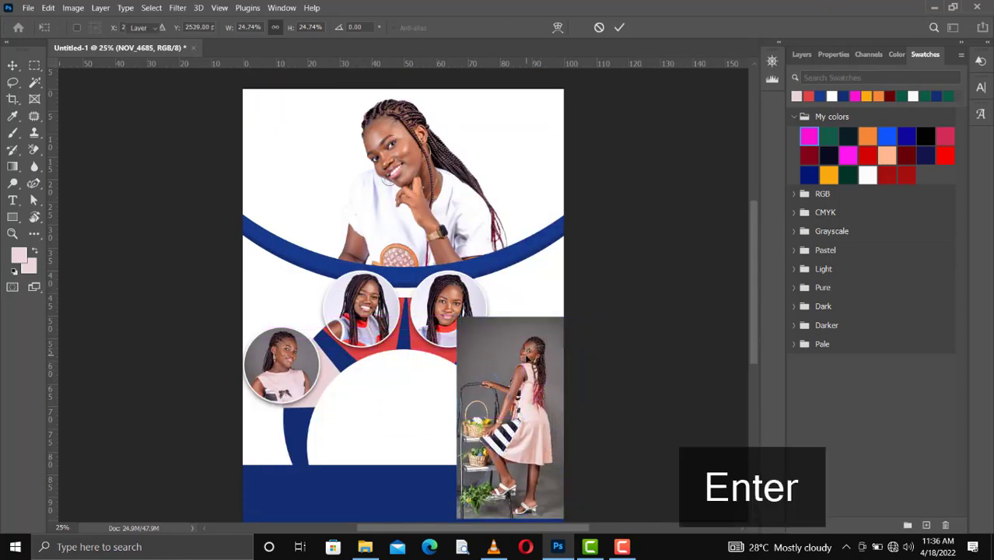
- Clip the NOV_4685 photo to the lower-right circle and nudge it left until the figure is centered in the circle
left_click(802, 54)
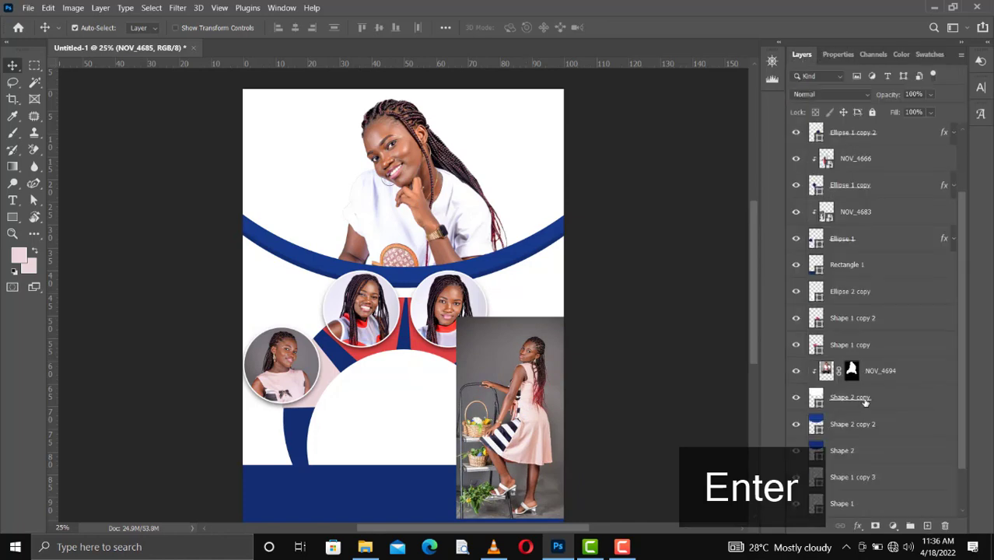
scroll(866, 403, "up", 2)
right_click(854, 146)
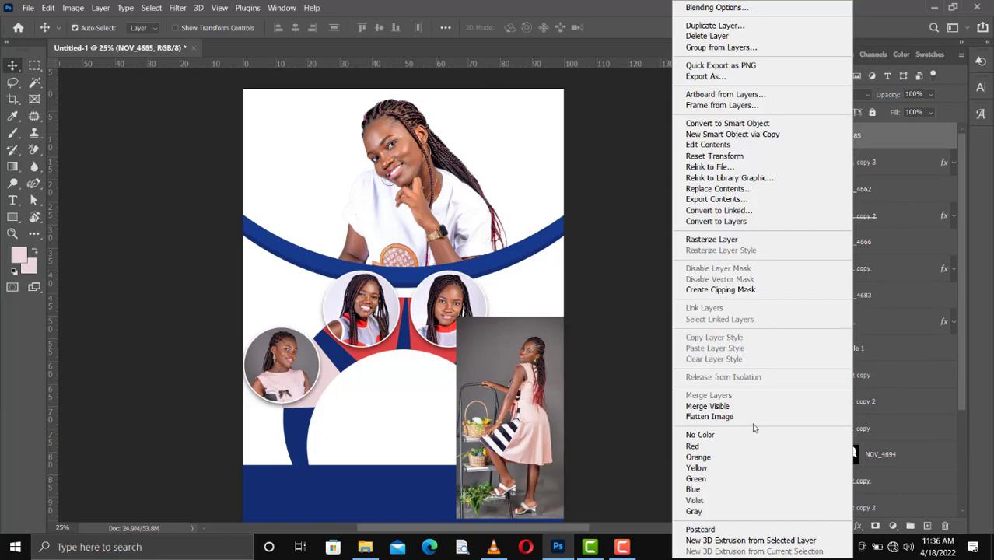
left_click(737, 291)
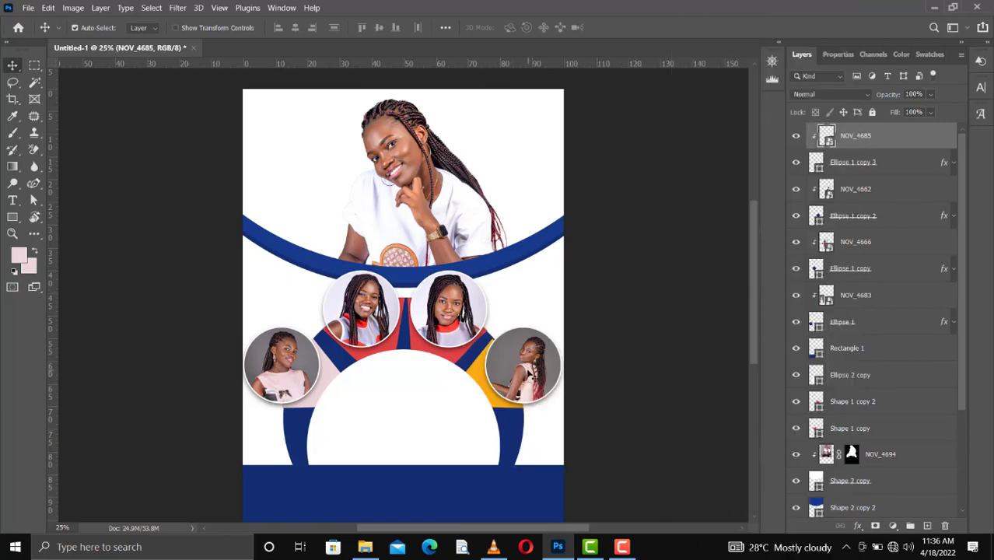
key("shift+Up")
key("shift+Left")
key("shift+Down")
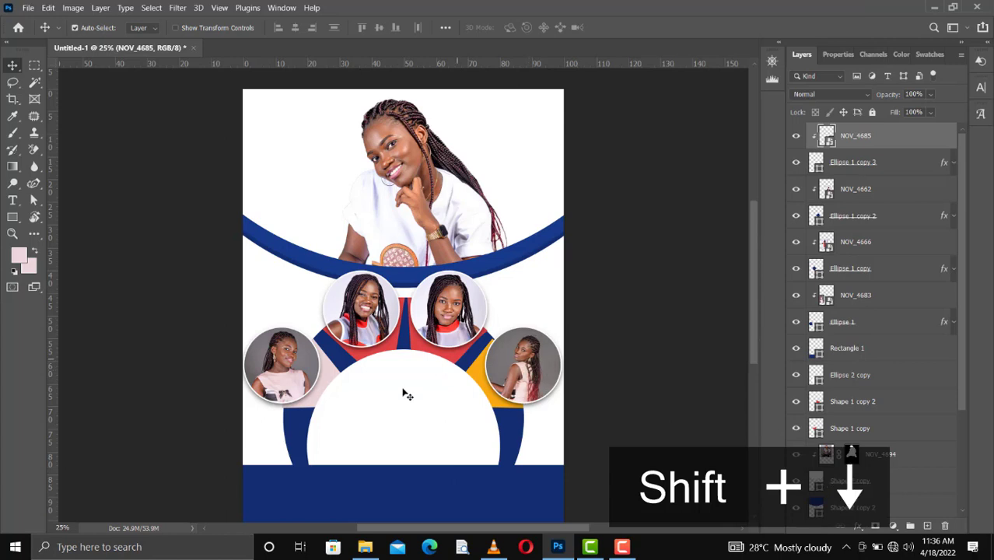
- Recolor the yellow ring segment beside the NOV_4685 photo with the recently used pale pink
left_click(482, 386)
left_click(873, 54)
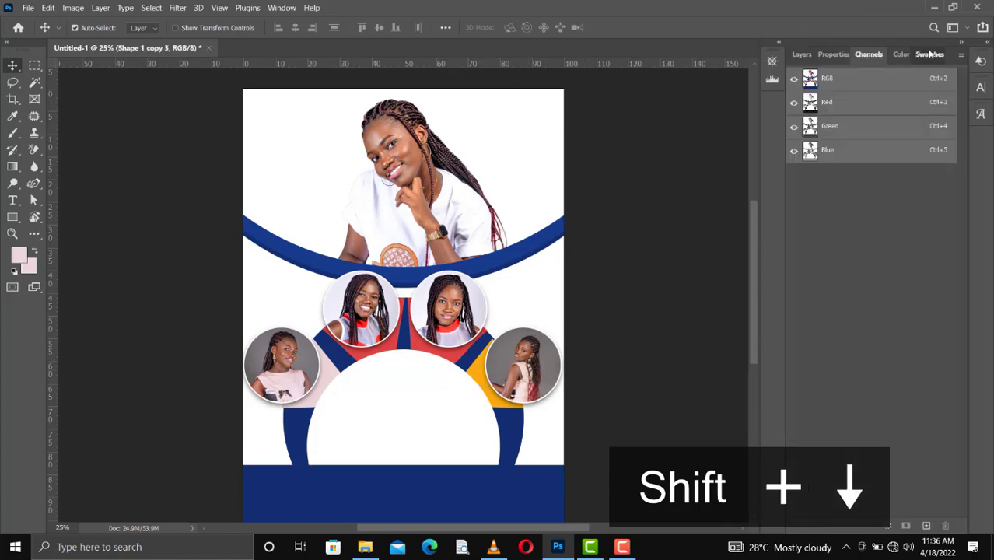
left_click(927, 54)
left_click(797, 96)
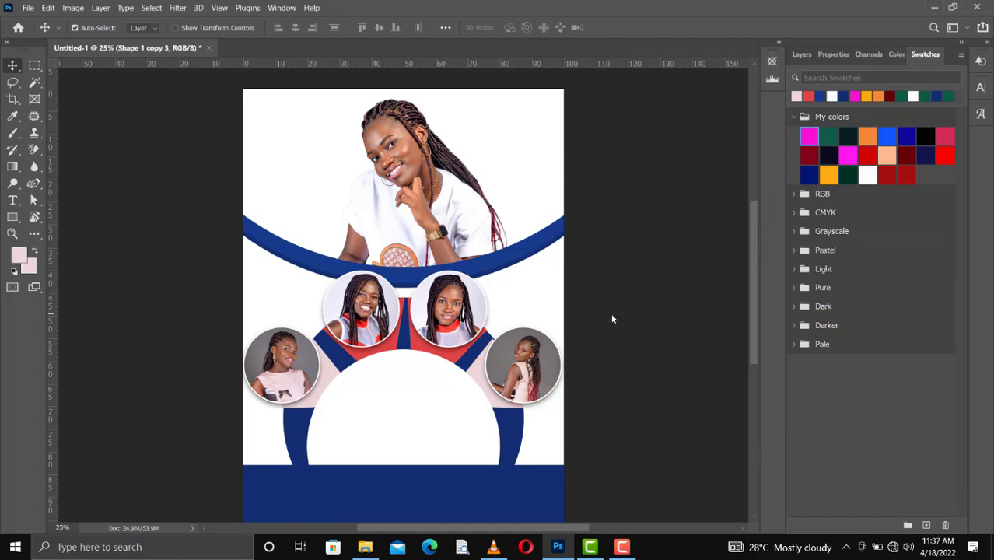
left_click(802, 54)
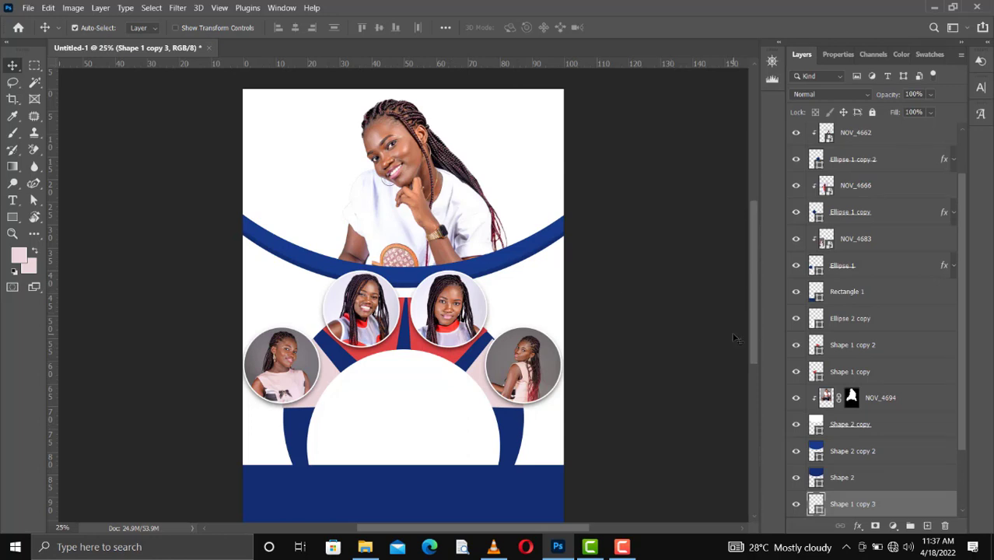
left_click(529, 297)
scroll(843, 401, "down", 1)
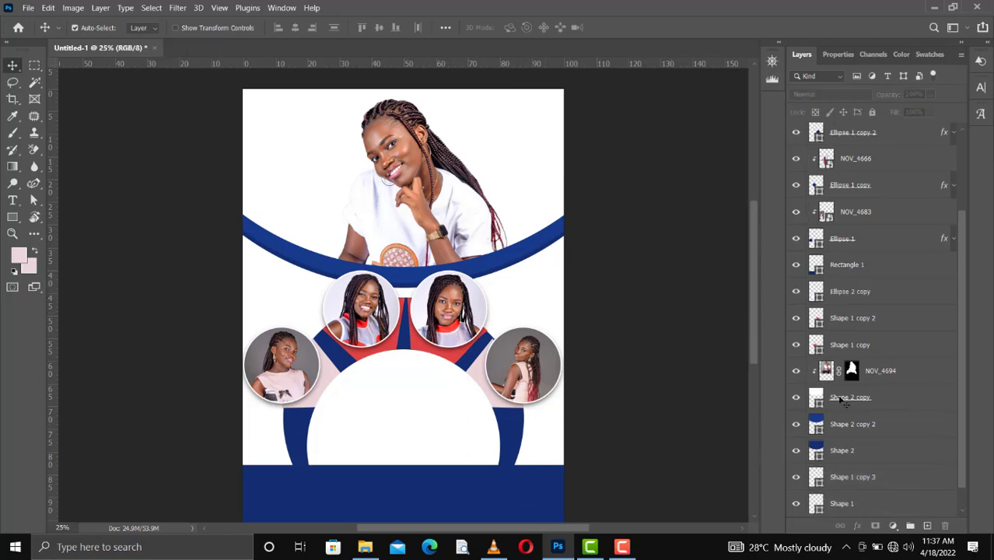
scroll(843, 401, "down", 2)
left_click(860, 505)
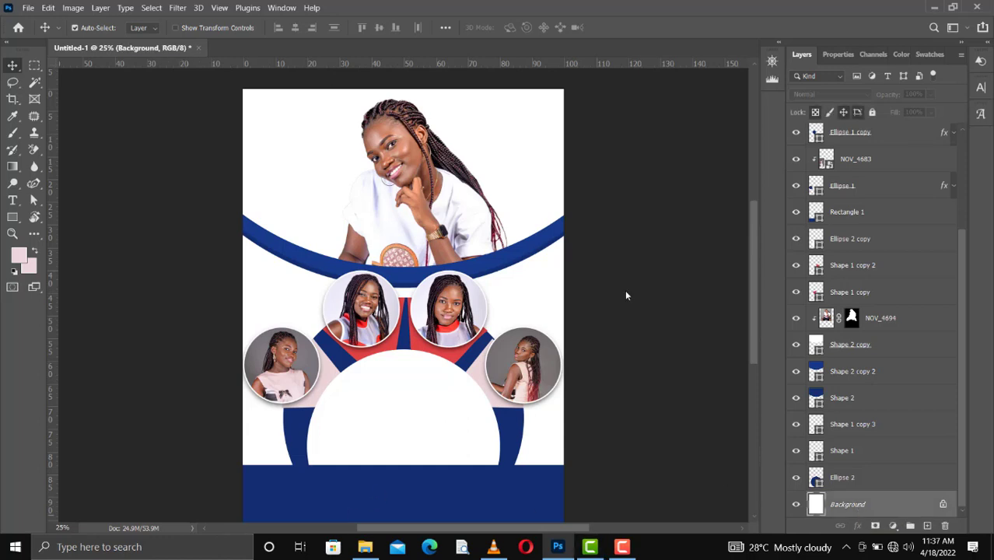
- Add a drop shadow to the large white central circle with 79% opacity and 147 px size
left_click(392, 408)
right_click(867, 247)
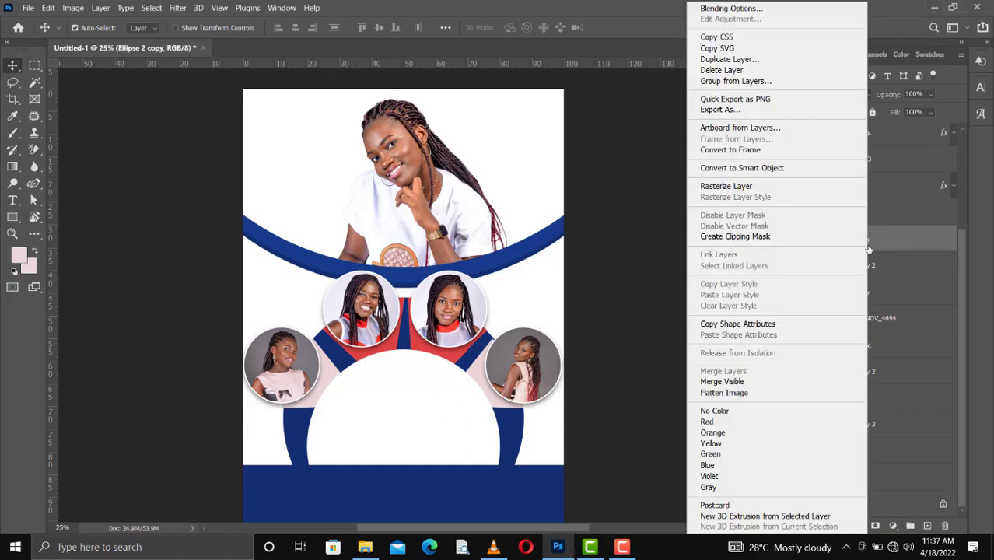
left_click(733, 8)
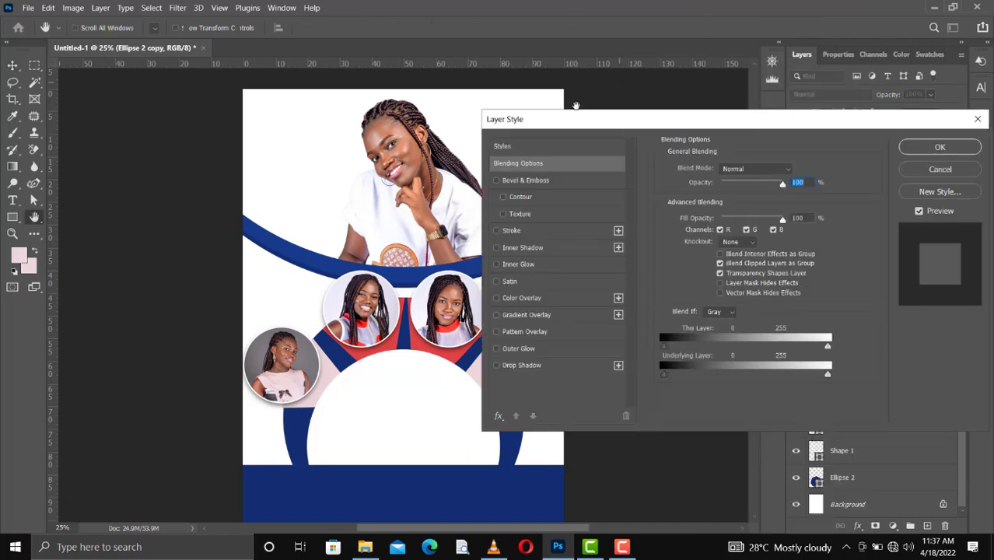
left_click_drag(576, 106, 608, 30)
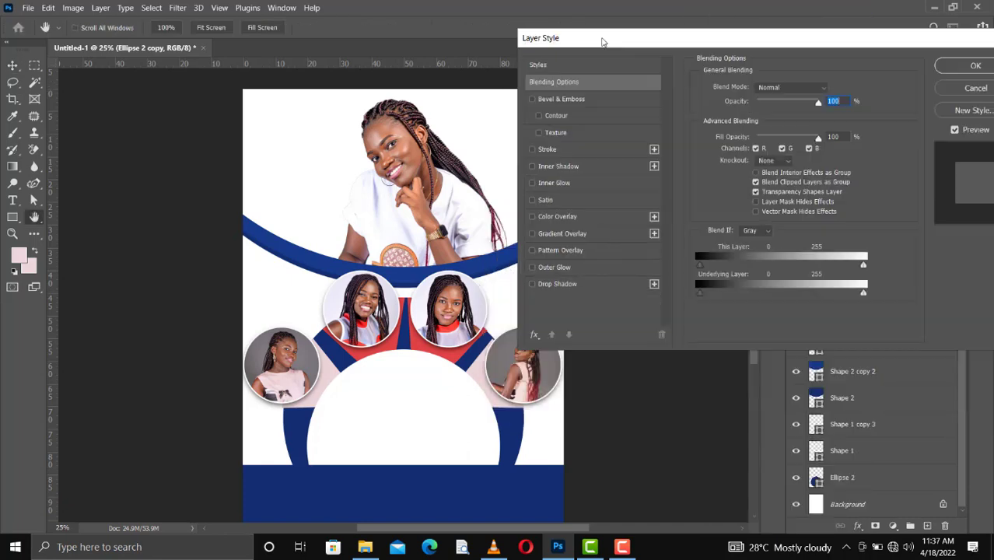
left_click(533, 285)
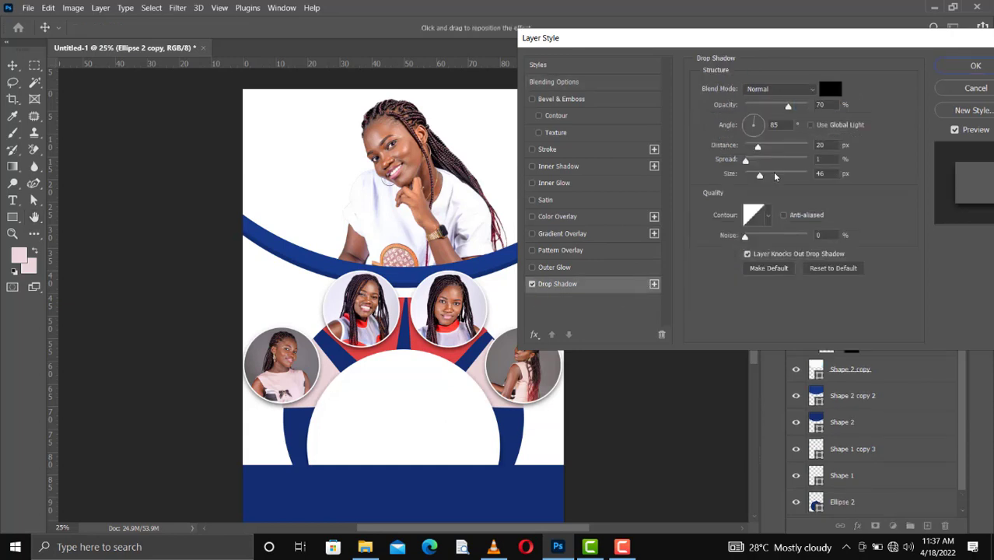
left_click_drag(775, 177, 784, 177)
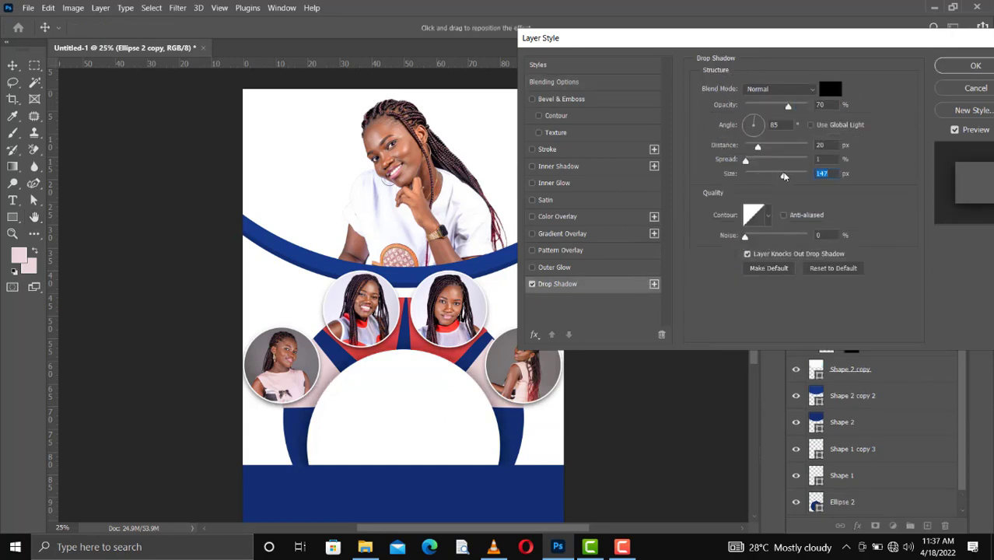
left_click_drag(788, 106, 794, 107)
- Add a stroke to the white central circle in dark blue 122f71, sampled from the ring
left_click(532, 150)
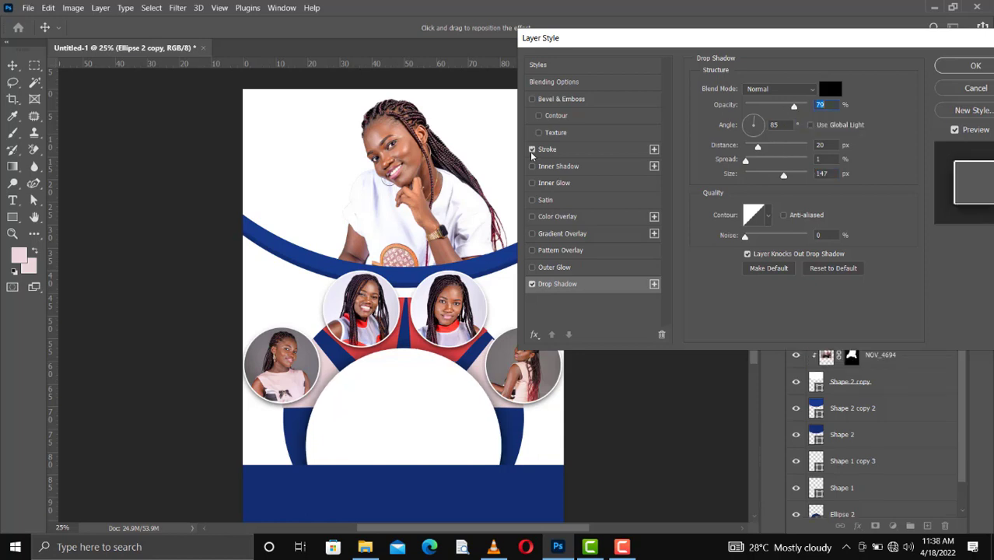
left_click(548, 150)
left_click(728, 185)
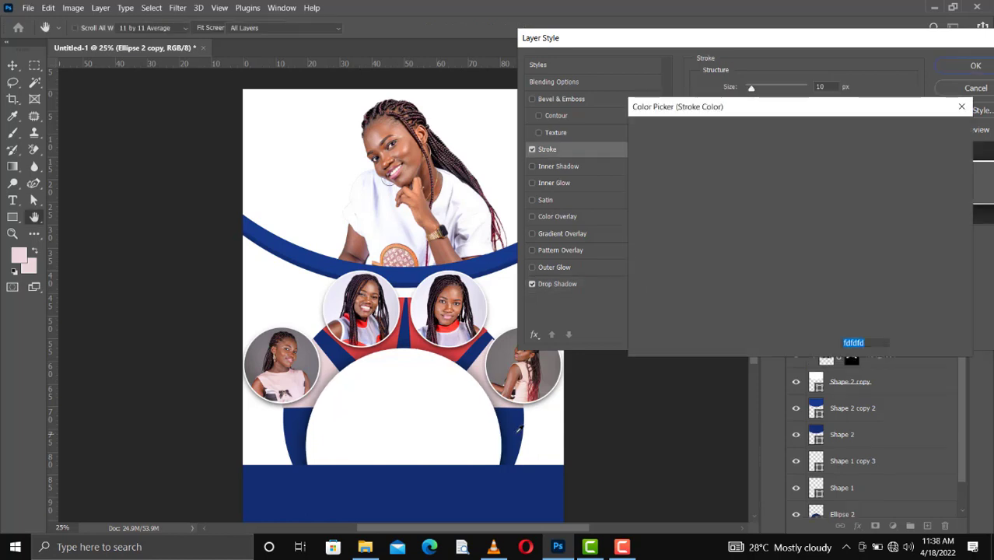
left_click(519, 429)
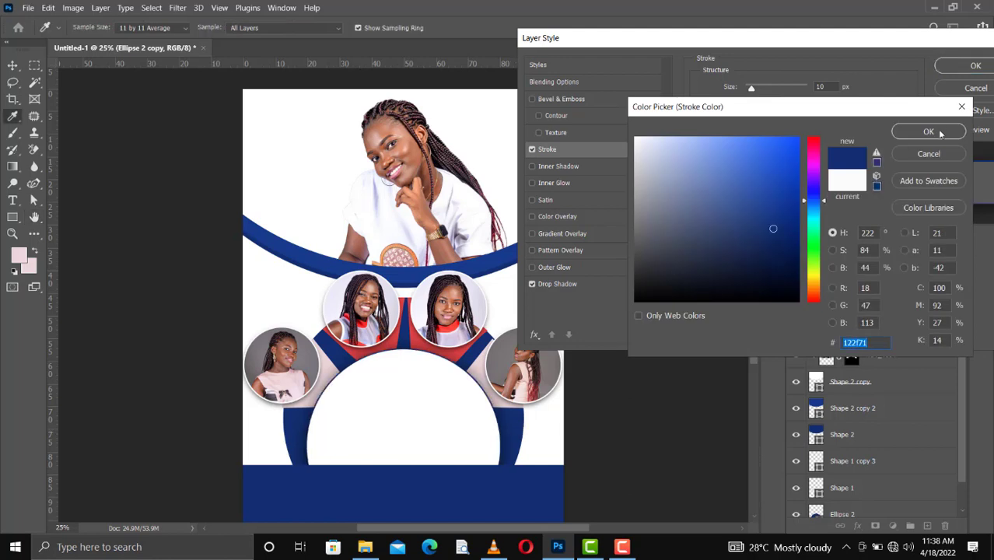
left_click(939, 134)
- Set the white circle's drop shadow opacity to 100% and add an inner shadow with 96% opacity and 59 px size
left_click(555, 286)
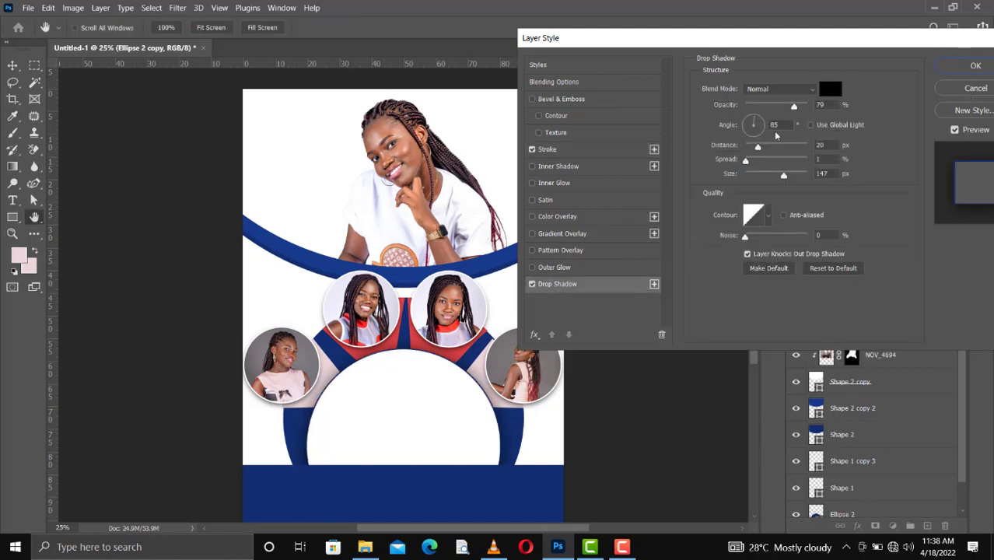
left_click_drag(802, 107, 806, 107)
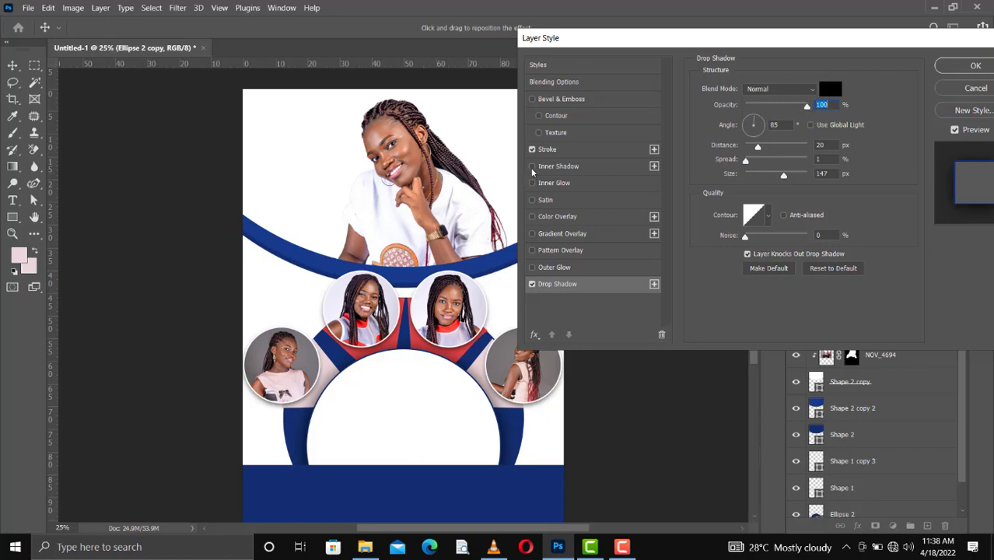
left_click(560, 167)
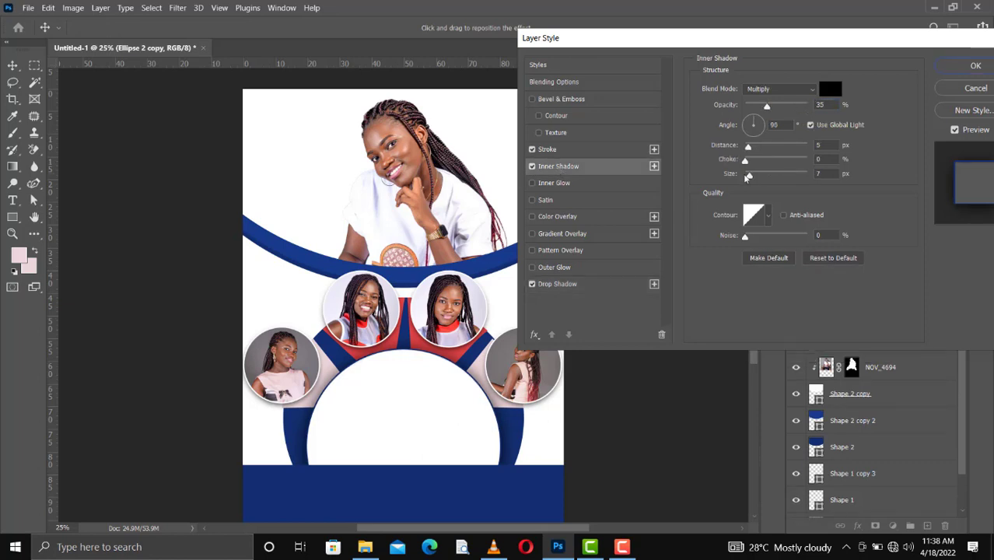
left_click_drag(767, 105, 804, 105)
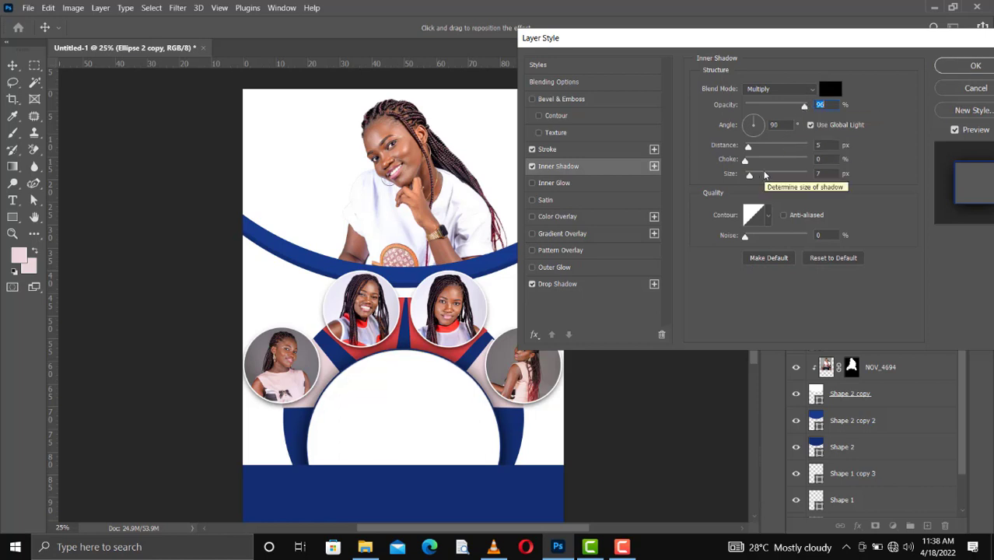
left_click_drag(750, 175, 764, 178)
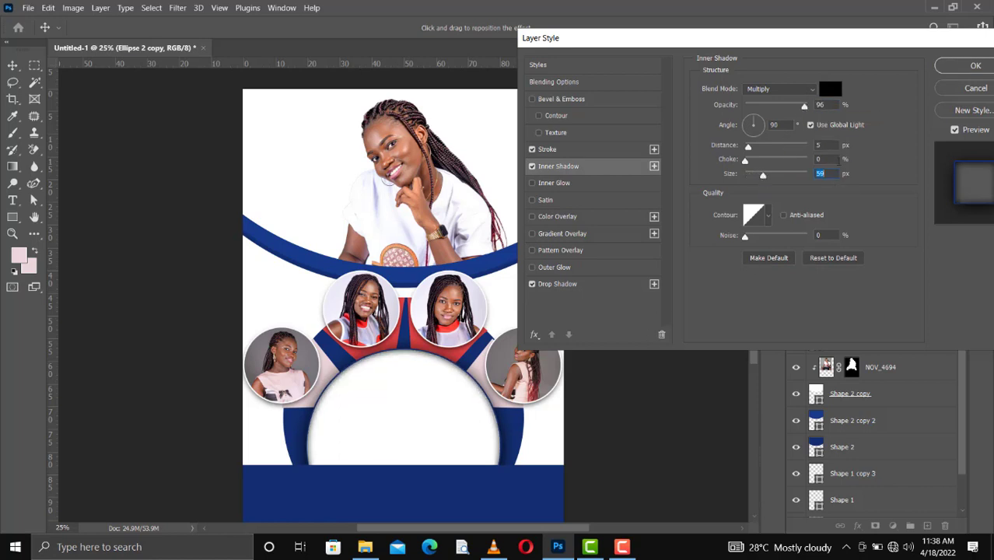
left_click(975, 66)
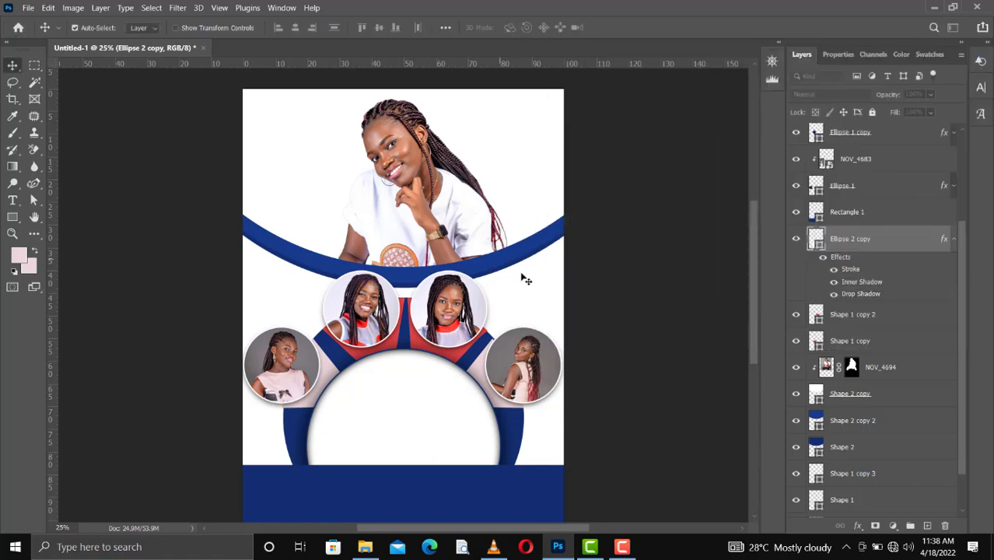
- Open the recent file TEMPLATE 35.tif and hide its portrait photo layer
scroll(526, 279, "down", 2)
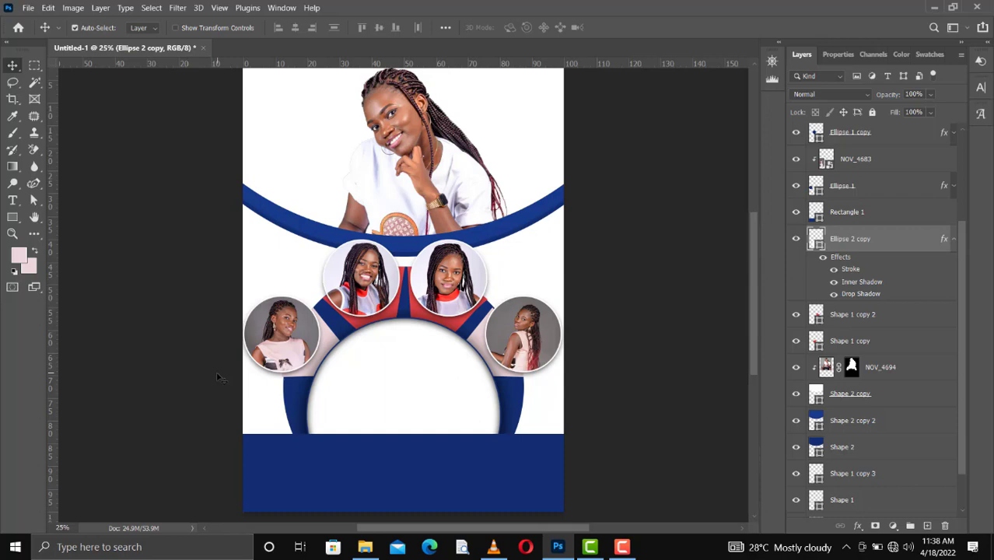
left_click(28, 8)
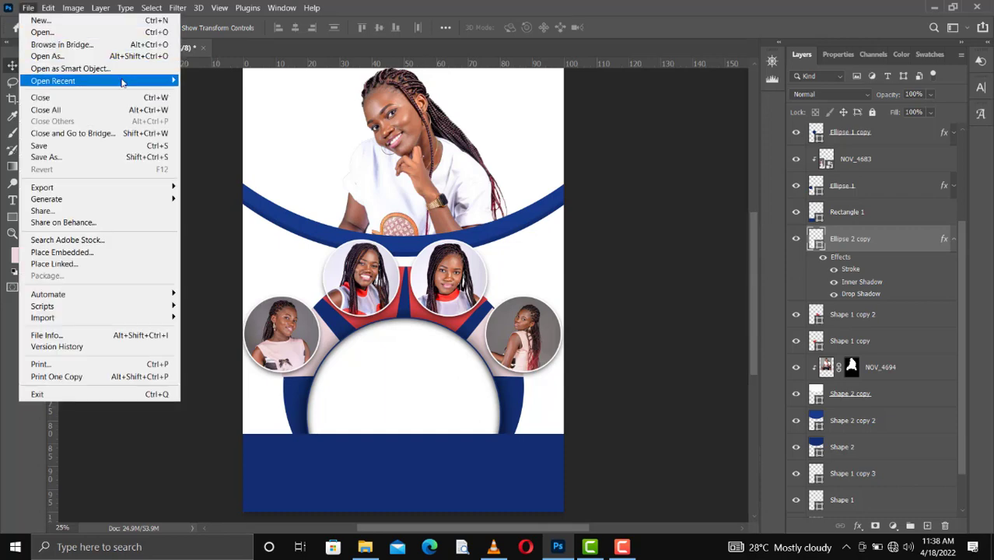
mouse_move(122, 82)
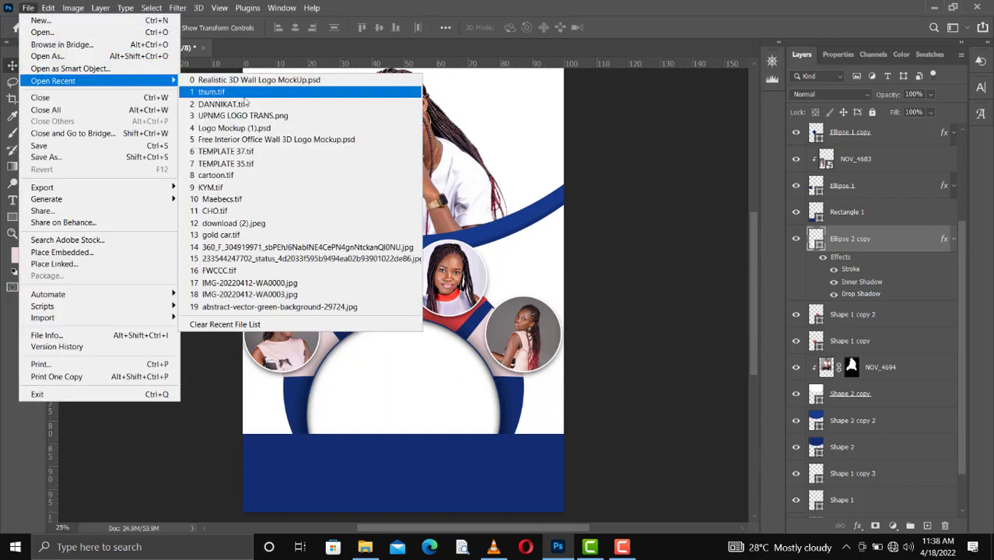
left_click(238, 168)
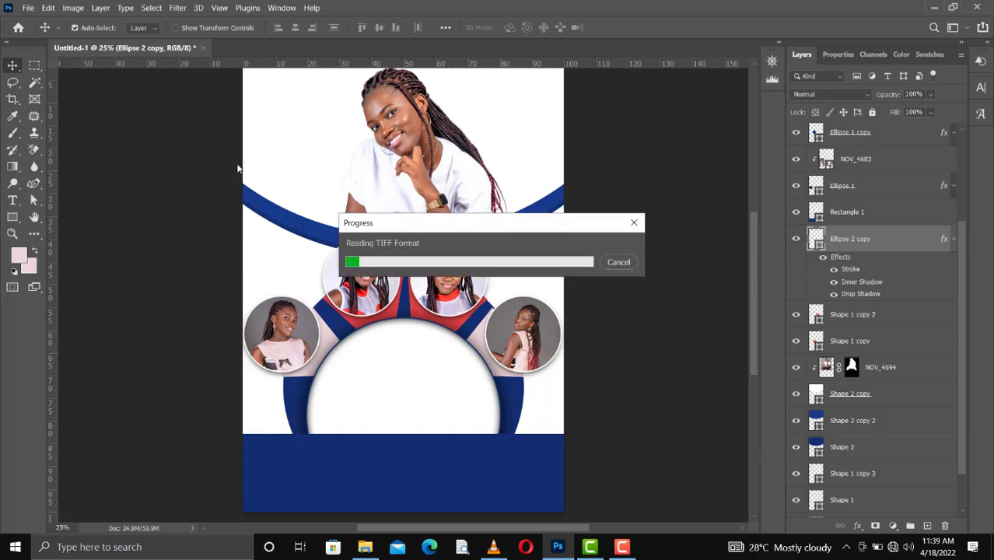
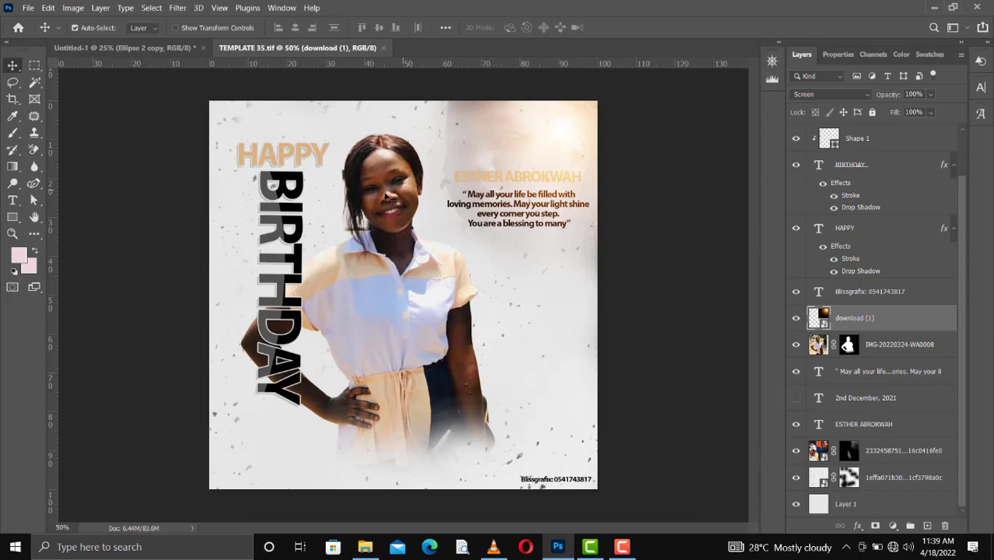
left_click(385, 198)
left_click(796, 345)
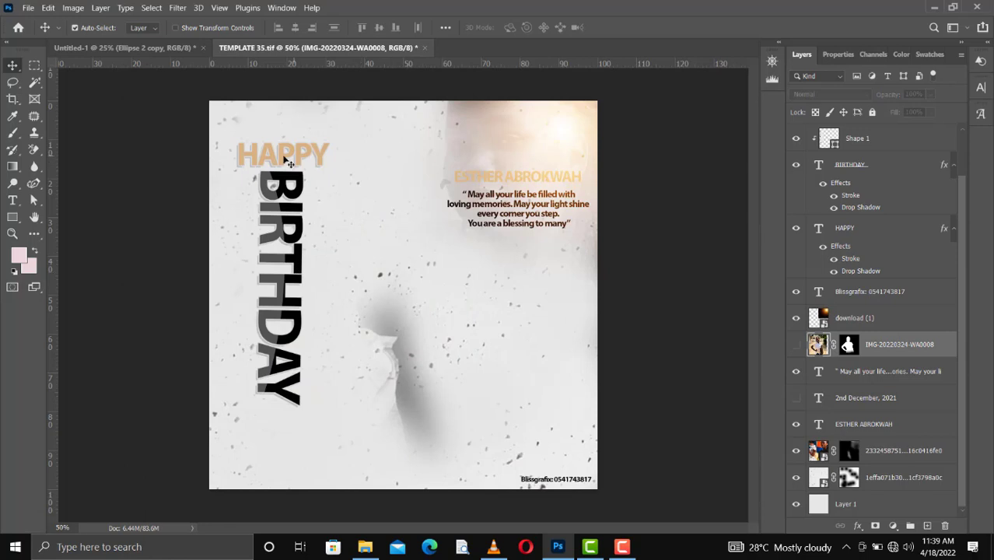
- Copy the HAPPY text from TEMPLATE 35.tif into the poster's white central circle and recolor it with the outfit red
left_click_drag(284, 160, 391, 386)
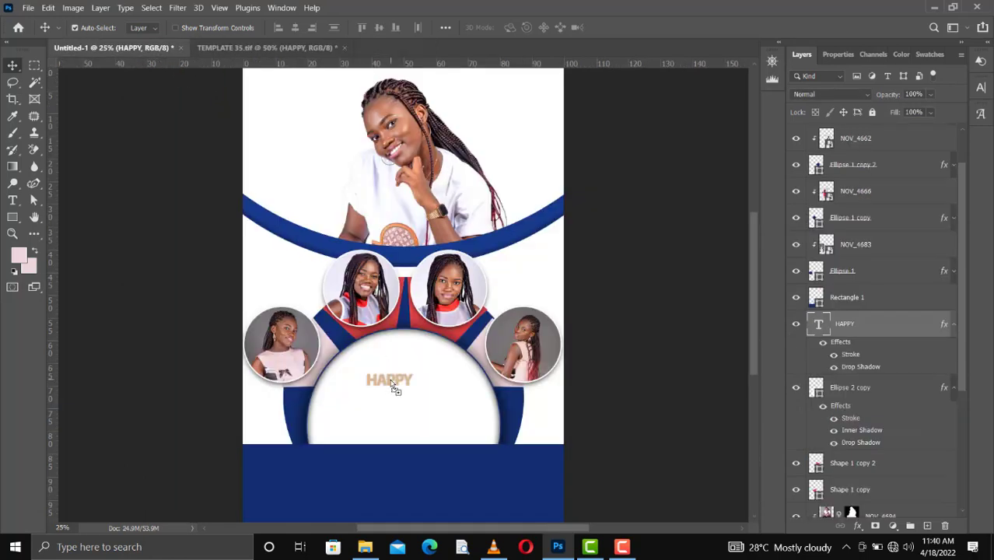
left_click(925, 53)
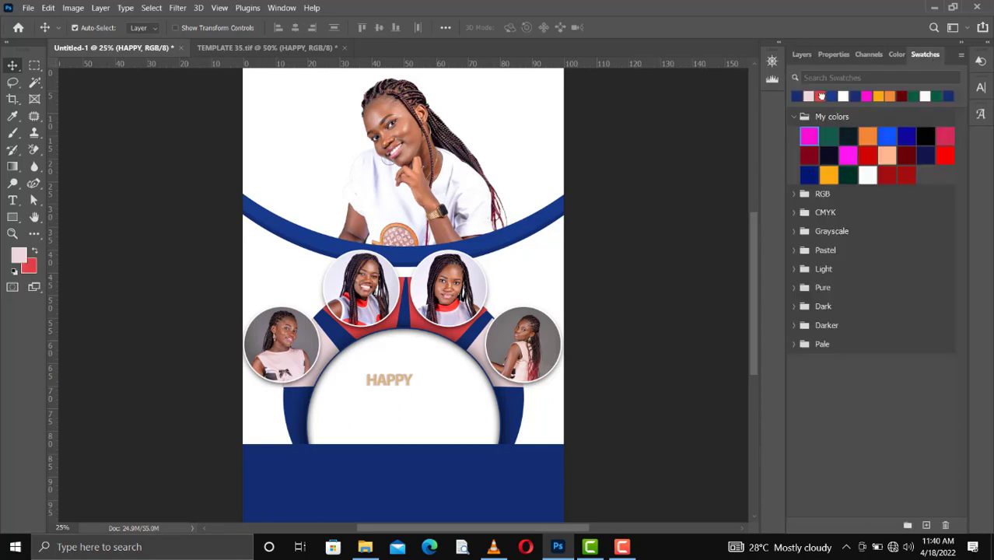
left_click(822, 94)
left_click(809, 95, "ctrl")
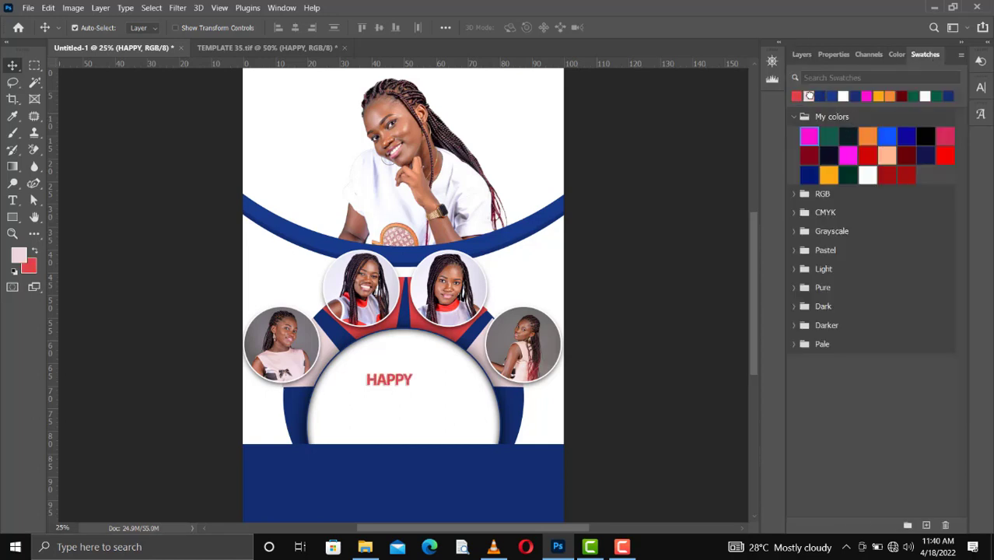
- Scale the HAPPY text to about 211% and place it in the upper part of the white circle
key("ctrl+t")
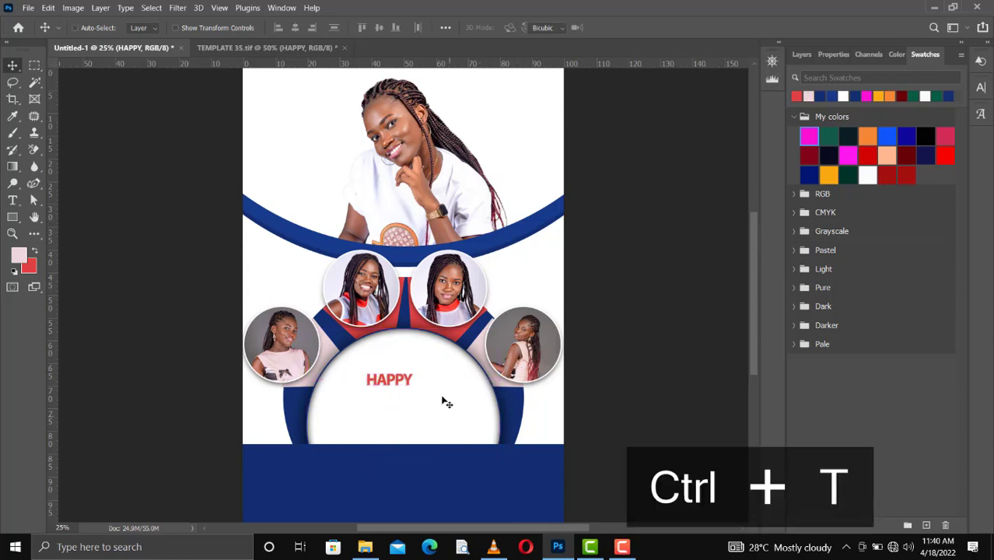
left_click_drag(413, 387, 467, 408)
left_click_drag(409, 386, 405, 376)
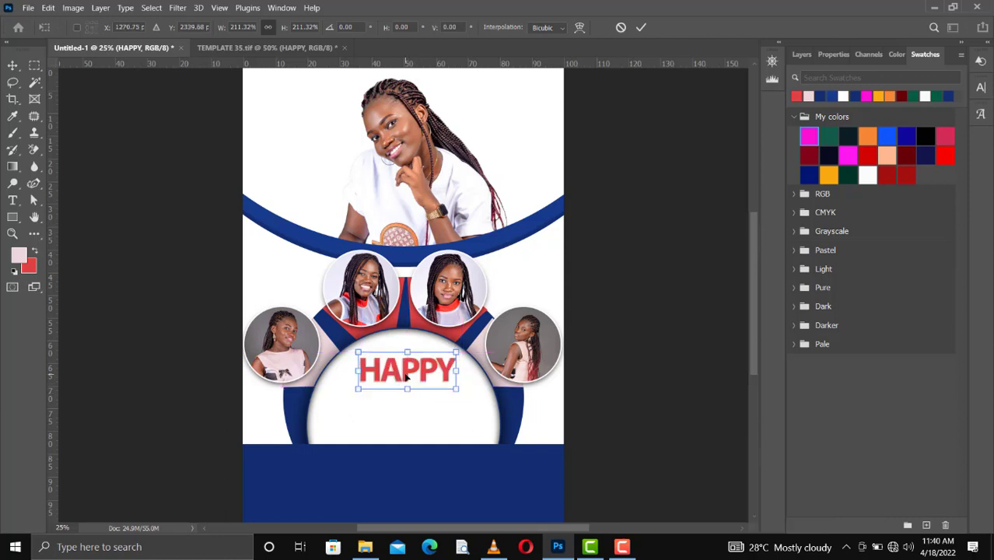
key("Return")
left_click(410, 261)
key("shift+Down")
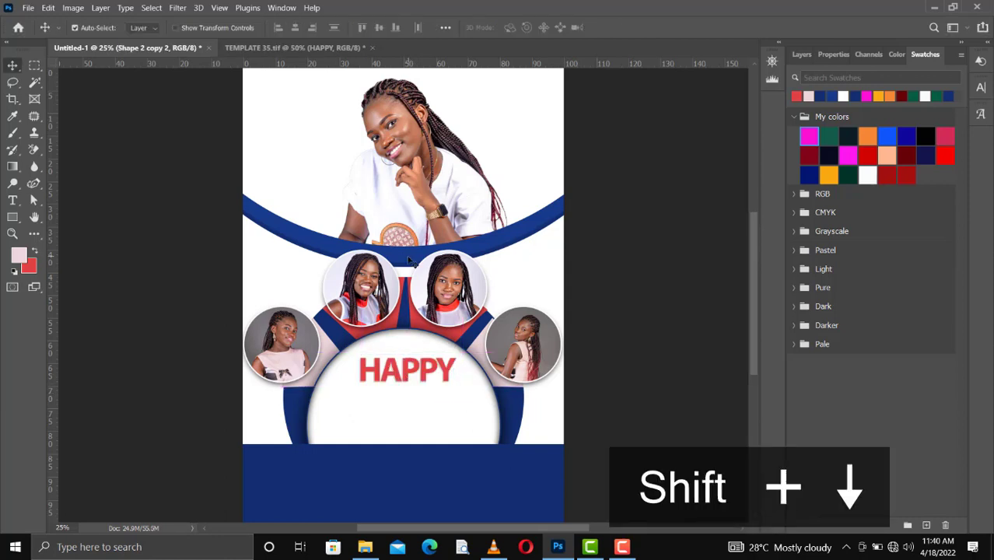
key("shift+Up")
- Nudge the HAPPY text slightly left to center it in the white circle
left_click(390, 378)
key("Left")
key("Left")
key("Left")
key("Left")
key("Left")
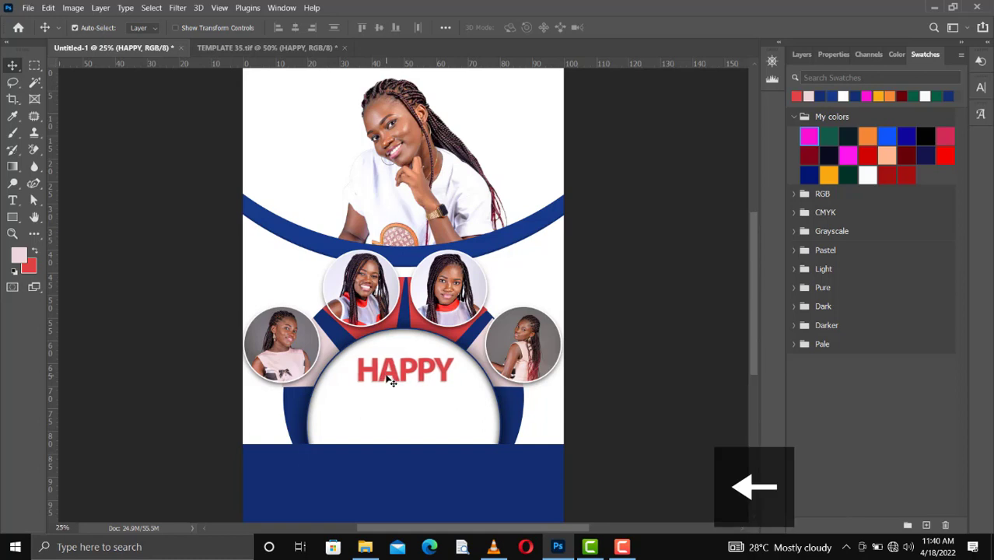
- Duplicate the HAPPY text directly below itself and change the copy's wording to BIRTHDAY
key("ctrl+j")
left_click_drag(390, 380, 384, 410)
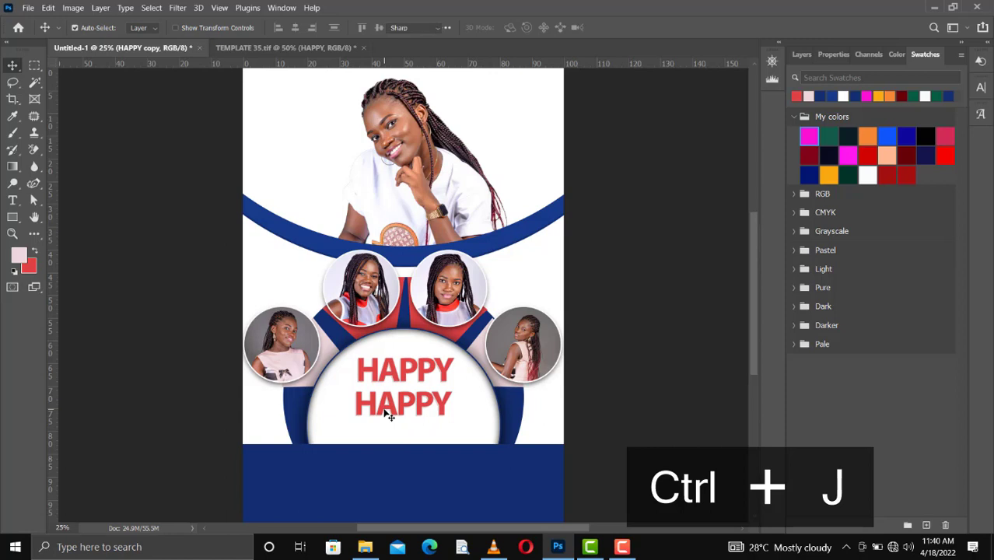
double_click(387, 414)
key("Caps_Lock")
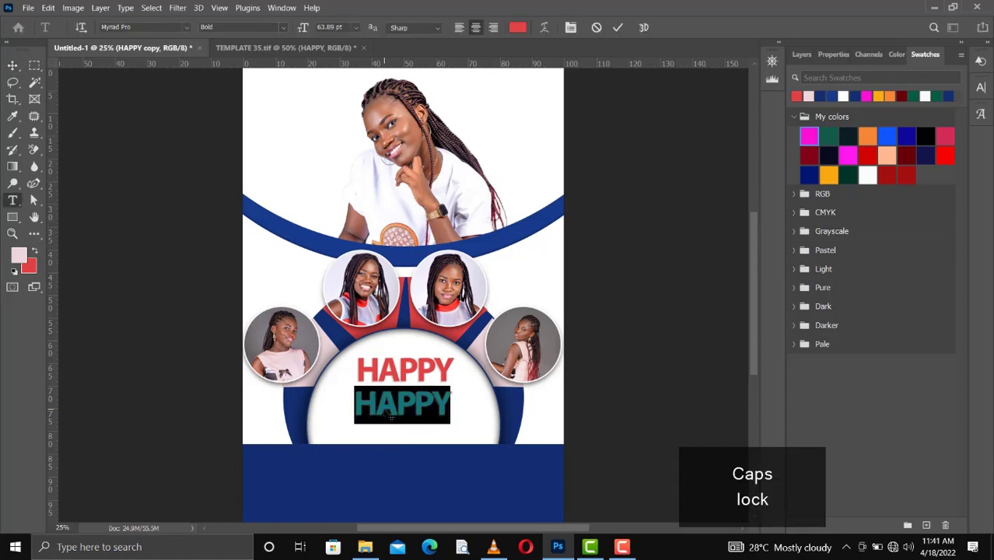
type("BIRTHDAY")
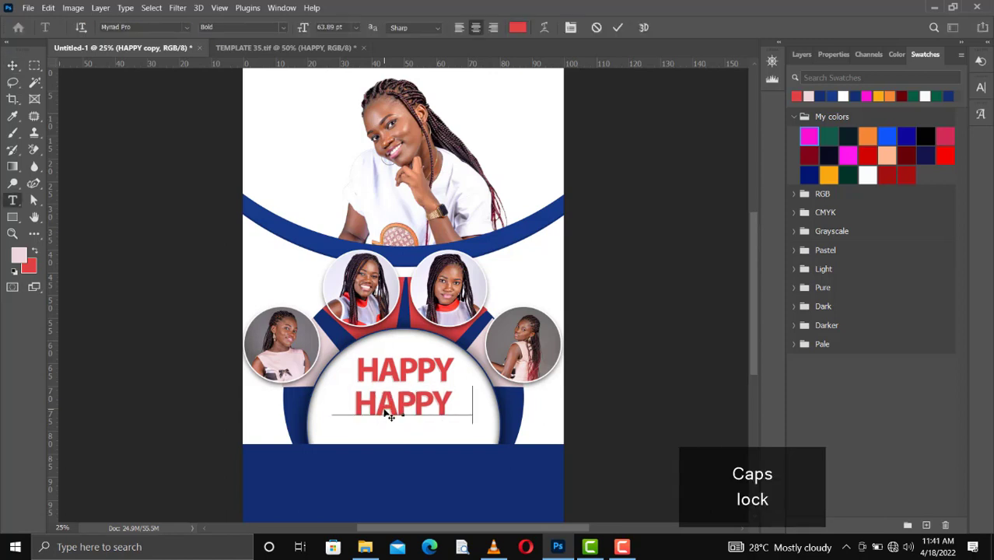
left_click(617, 29)
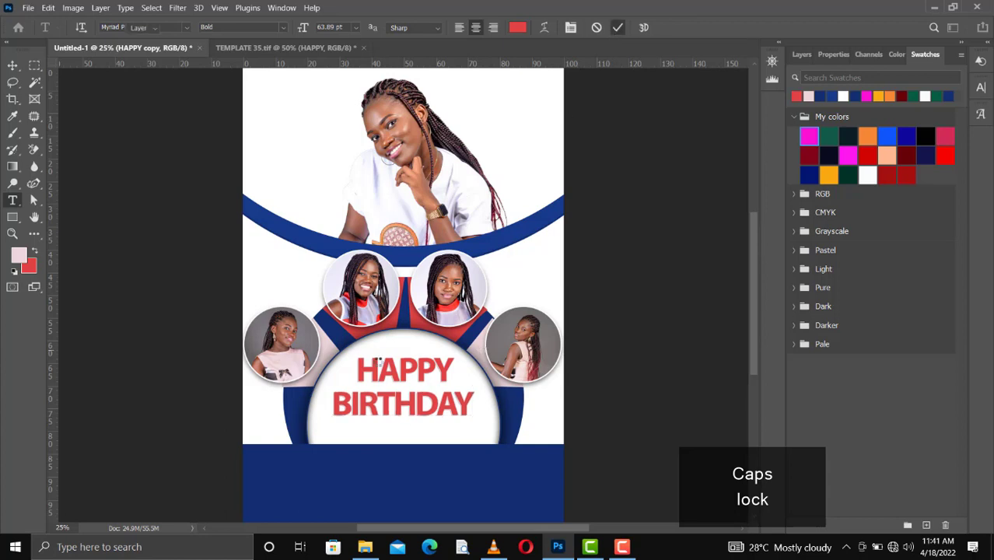
- Nudge the BIRTHDAY text up and slightly left so it sits closer beneath HAPPY
key("v")
key("shift+Up")
key("shift+Up")
key("shift+Up")
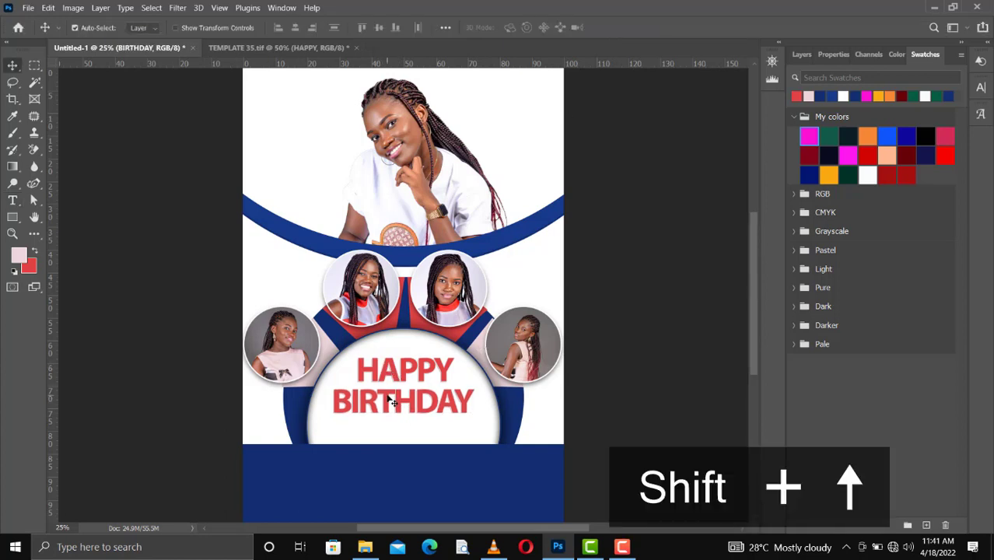
key("shift+Left")
- Move the HAPPY and BIRTHDAY lines lower in the white circle and fine-tune their horizontal alignment
mouse_move(389, 399)
left_mouse_down()
mouse_move(390, 410)
mouse_move(396, 388)
left_mouse_up()
key("Down")
key("Left")
key("Left")
key("Right")
key("Right")
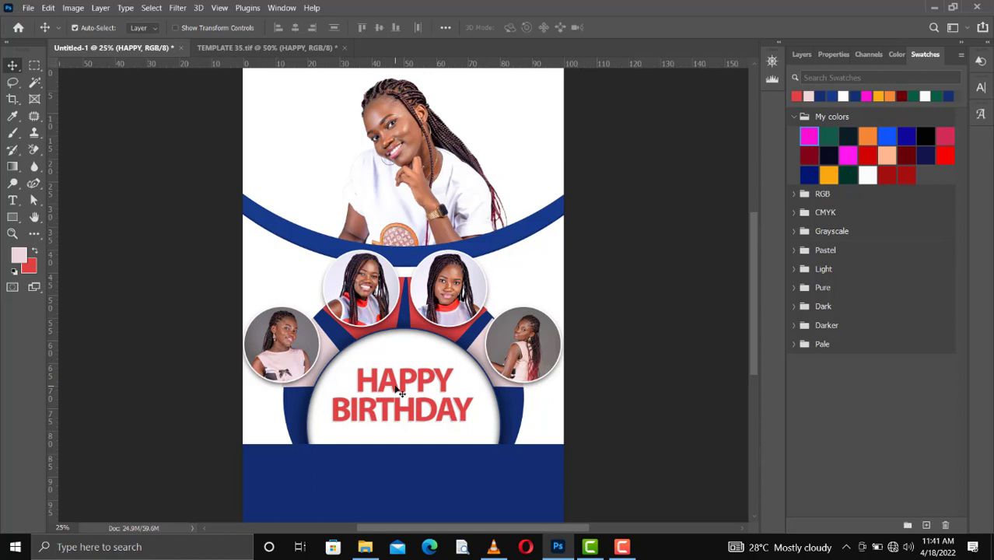
key("Left")
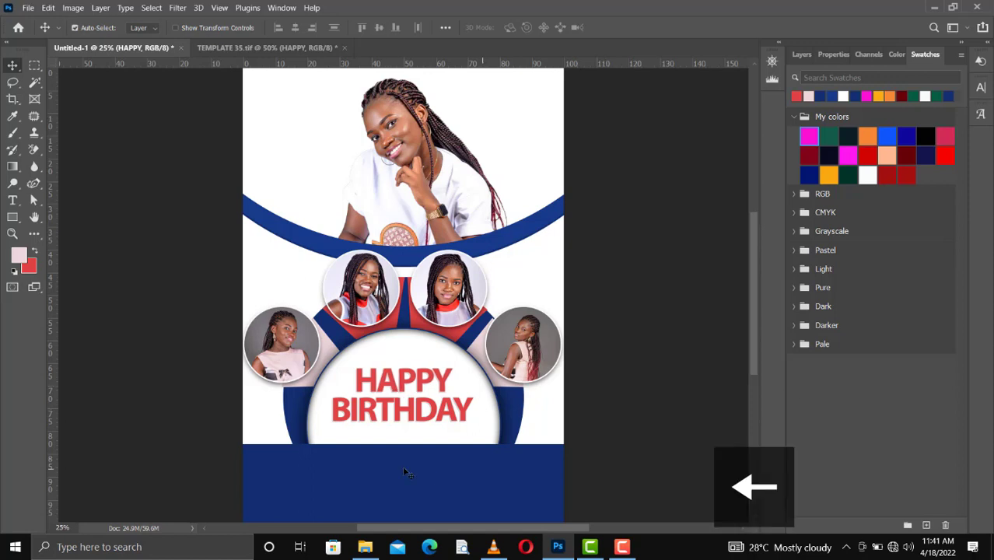
- In TEMPLATE 35.tif, hide the download (1) light layer and copy the "May all your life be filled" text onto the poster's blue band
left_click(402, 391)
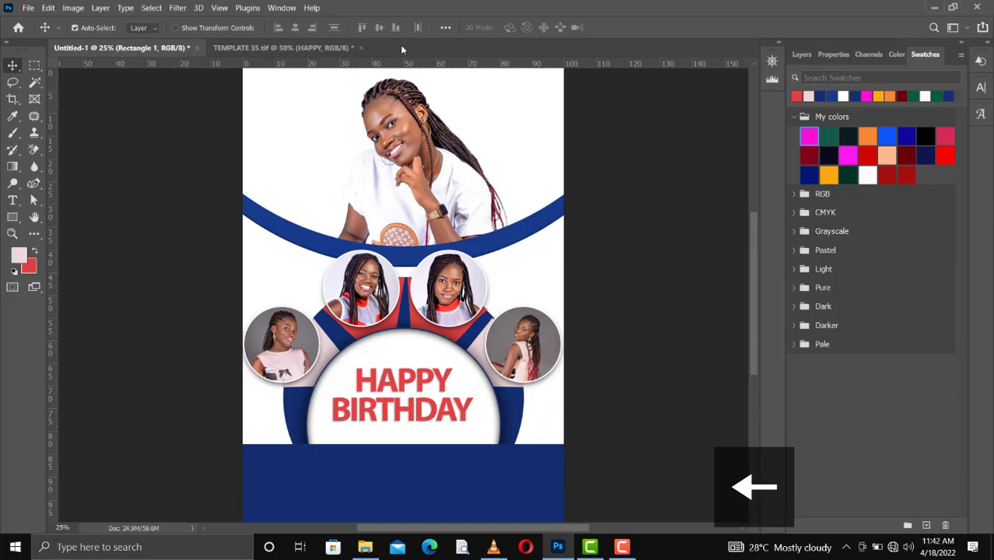
left_click(307, 48)
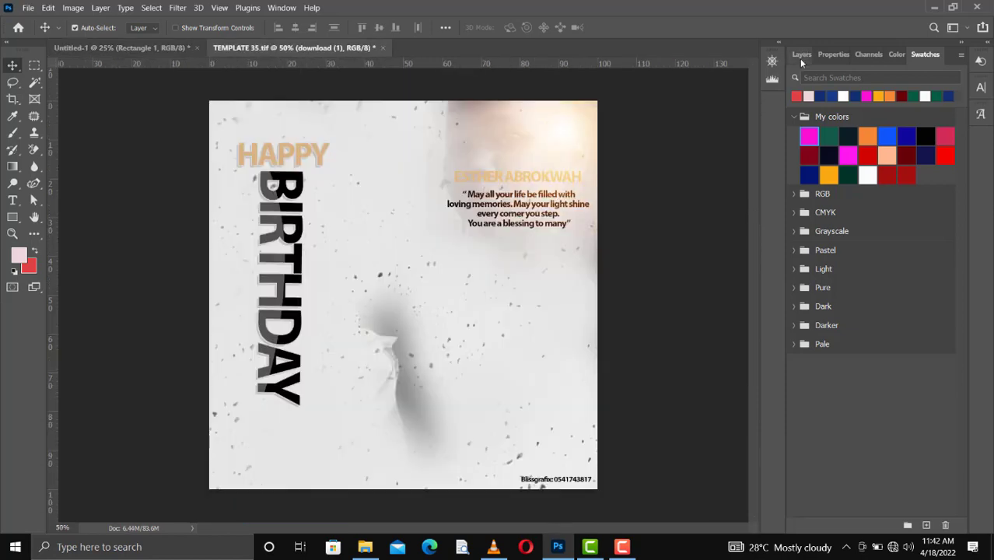
left_click(801, 55)
left_click(795, 318)
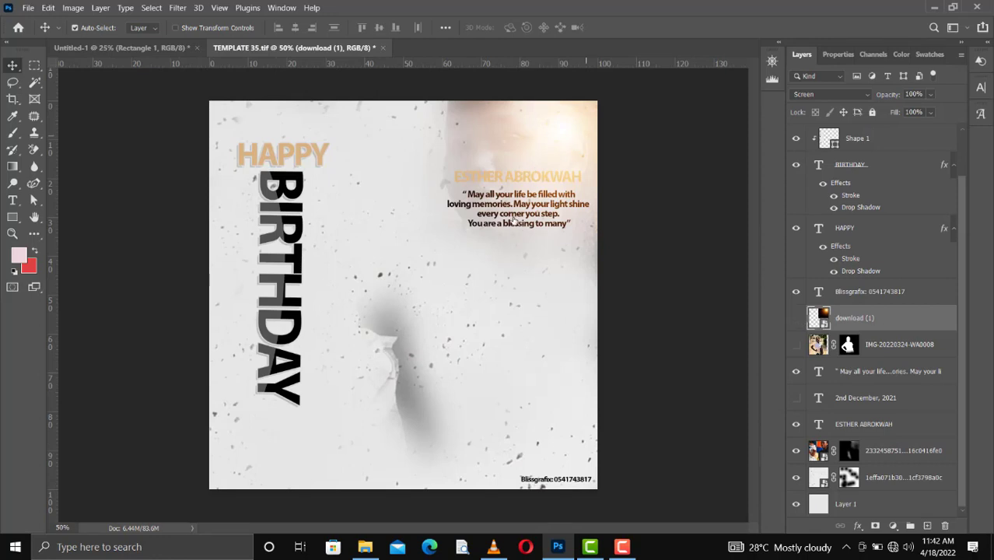
left_click(513, 222)
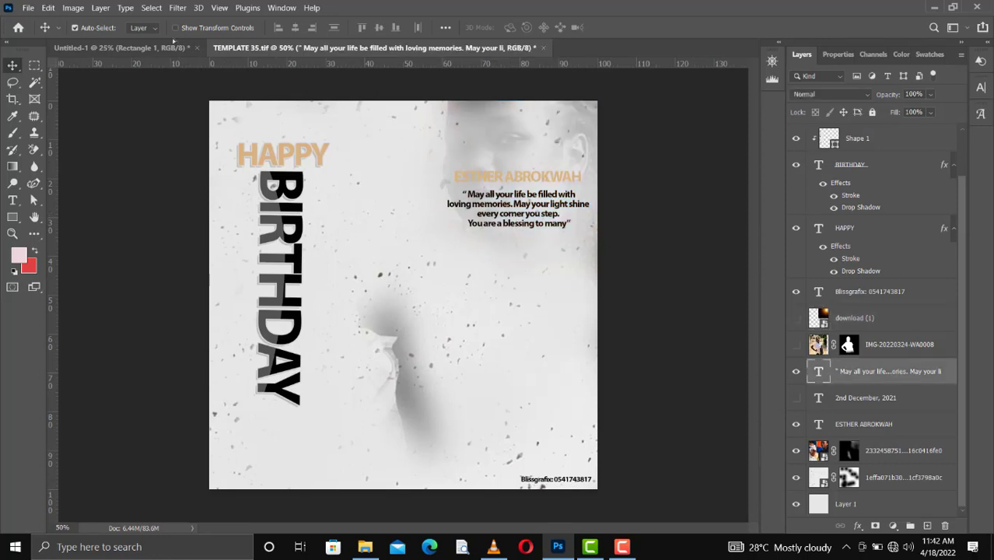
left_click_drag(164, 48, 394, 494)
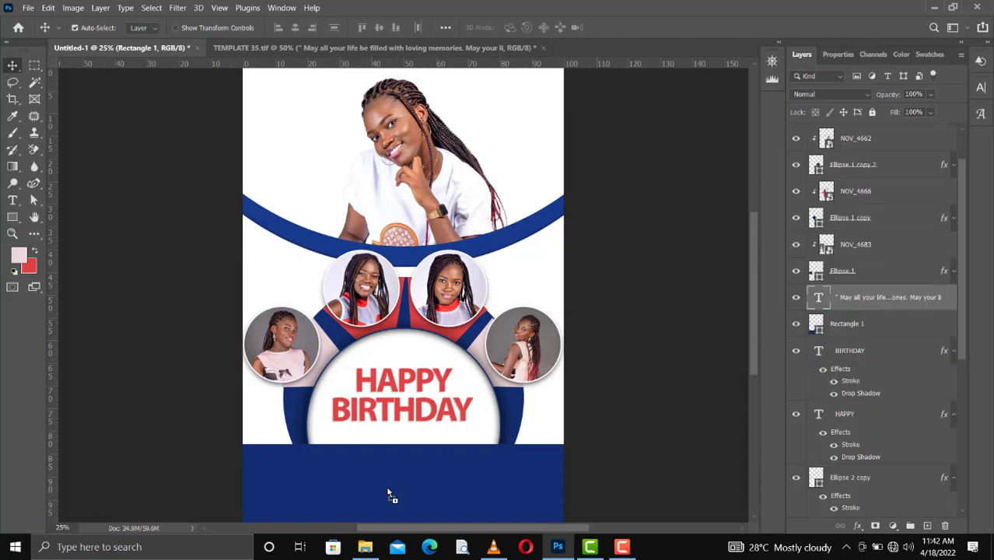
- Recolor the wish text on the blue band white
left_click(929, 59)
left_click(844, 95)
key("ctrl+BackSpace")
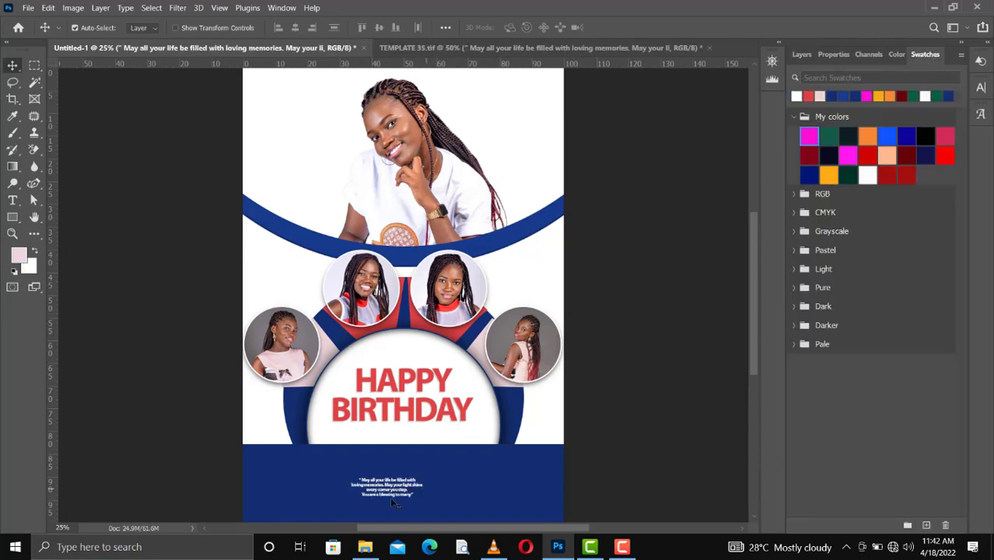
- Enlarge the four-line wish text to more than twice its size and fit it within the blue band
key("ctrl+t")
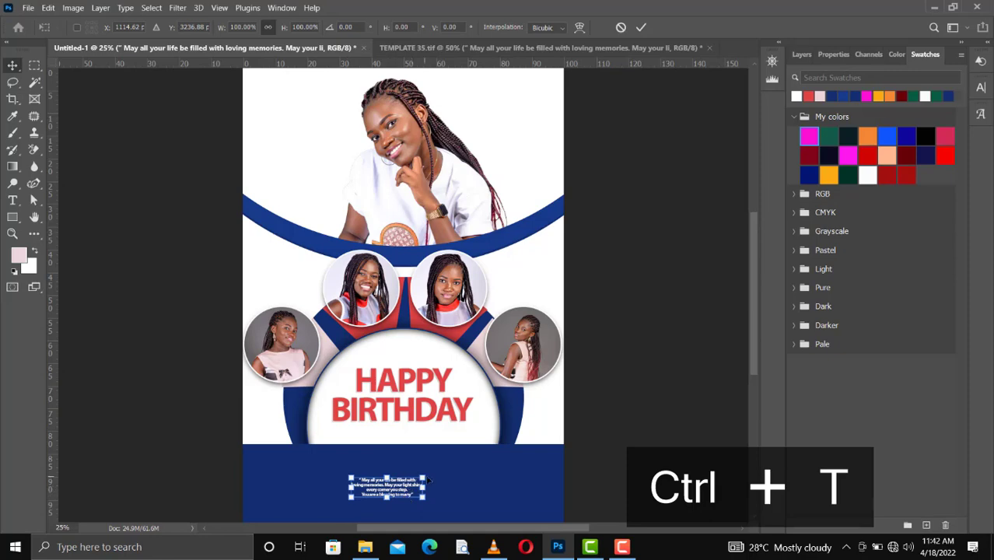
left_click_drag(429, 481, 502, 434)
left_click_drag(351, 498, 338, 500)
left_click_drag(412, 491, 402, 493)
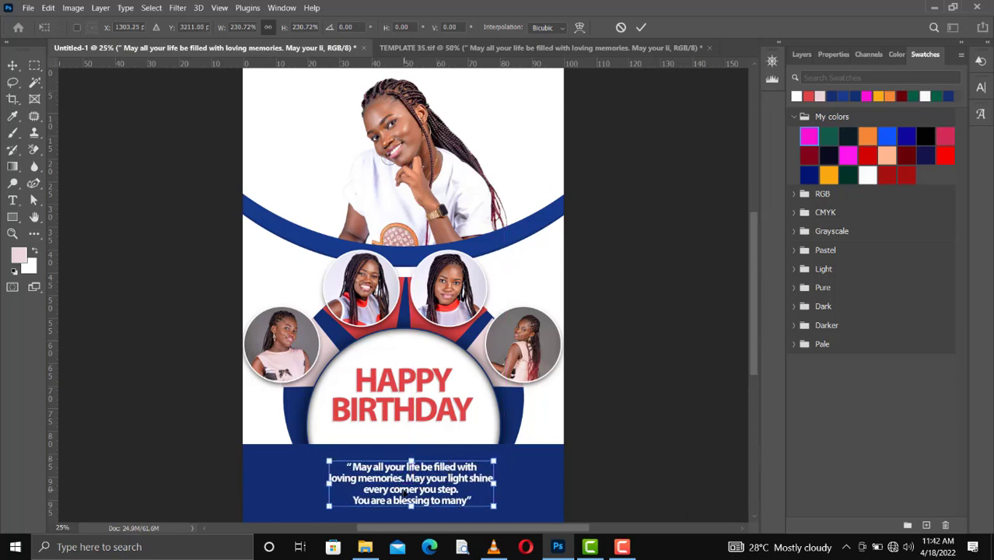
left_click_drag(306, 461, 305, 460)
key("Return")
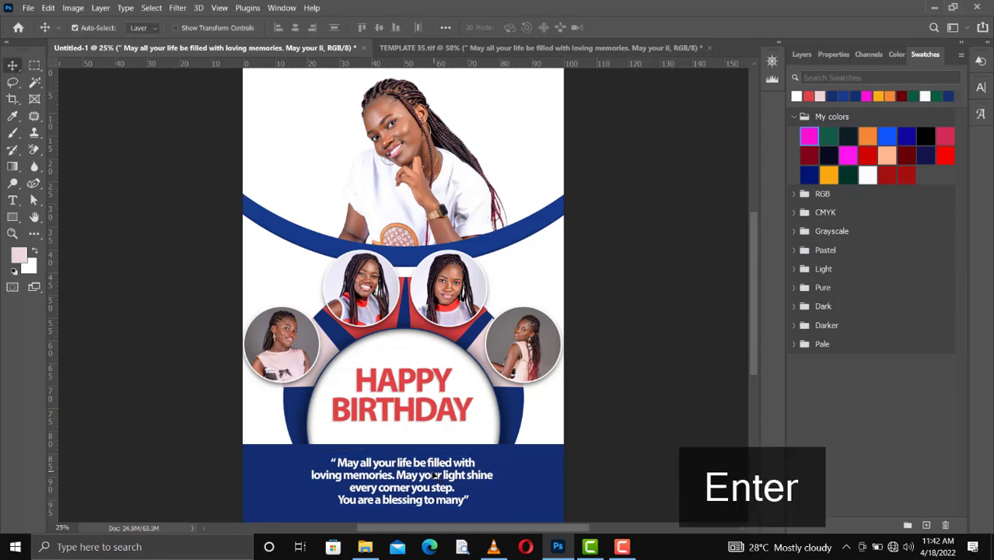
- Shift the wish text slightly to center it horizontally in the blue band
left_click_drag(431, 477, 433, 478)
key("Left")
key("Left")
key("Left")
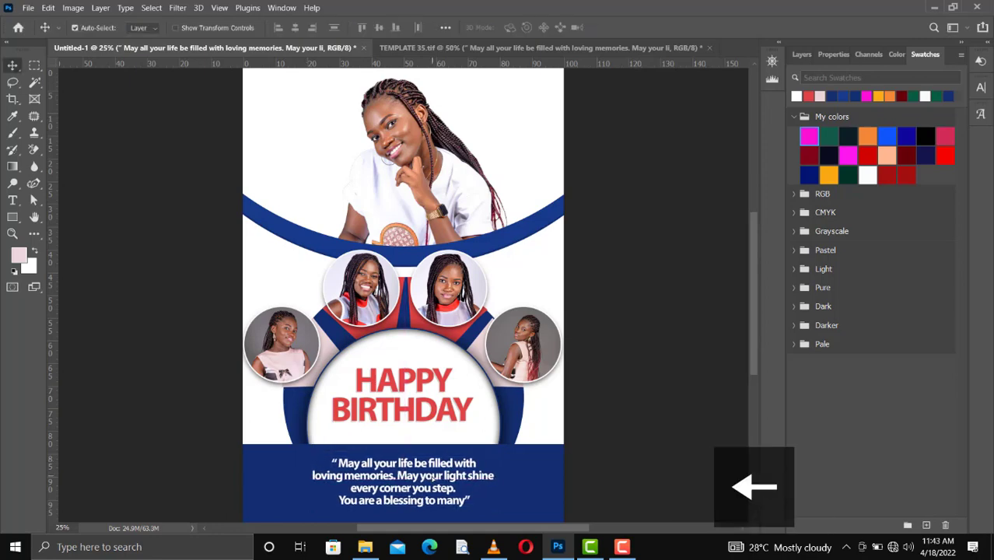
key("Right")
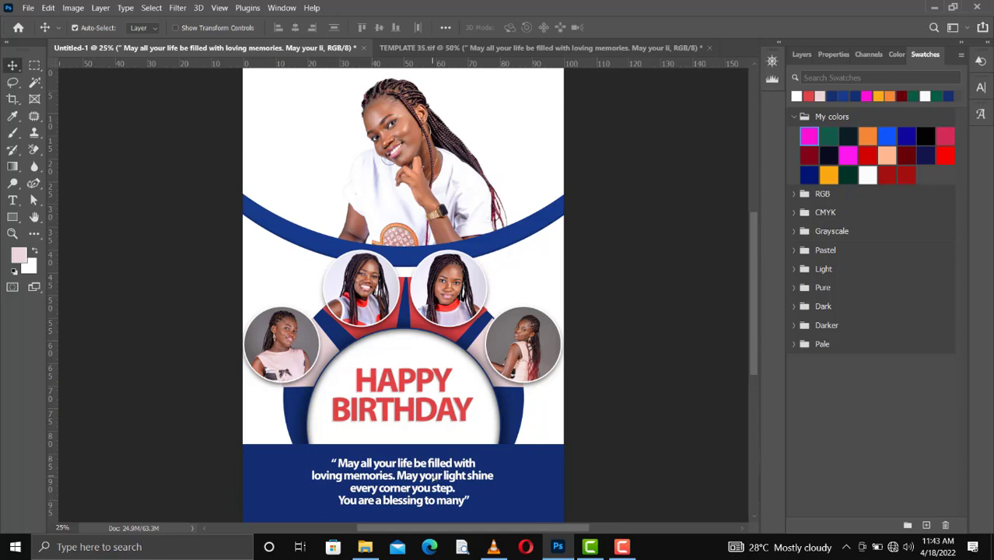
- Nudge the HAPPY and BIRTHDAY lines up to free space beneath them in the circle
left_click(408, 391)
key("shift+Up")
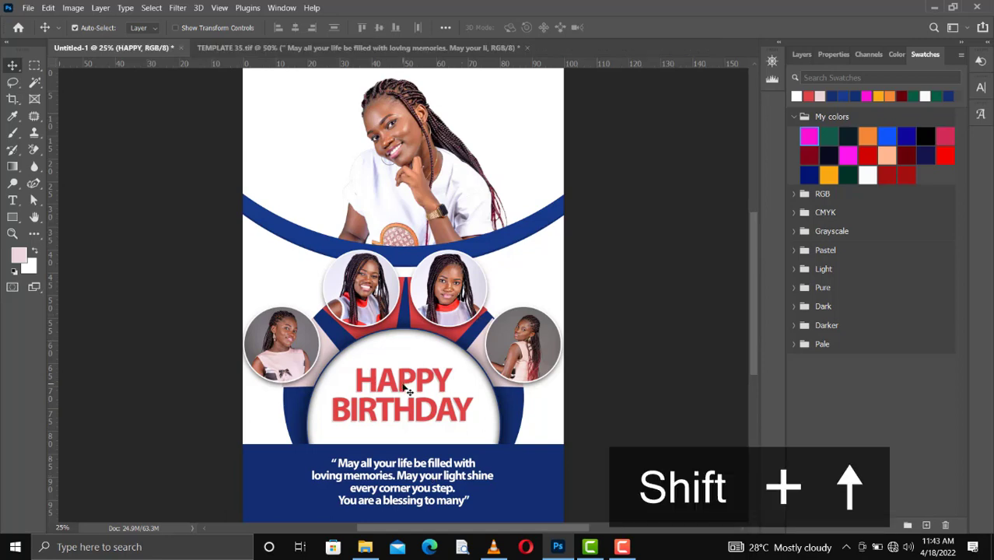
key("shift+Up")
- Duplicate the BIRTHDAY text below itself and replace the copy's wording with the celebrant's full name
left_click_drag(402, 385, 397, 429)
key("ctrl+j")
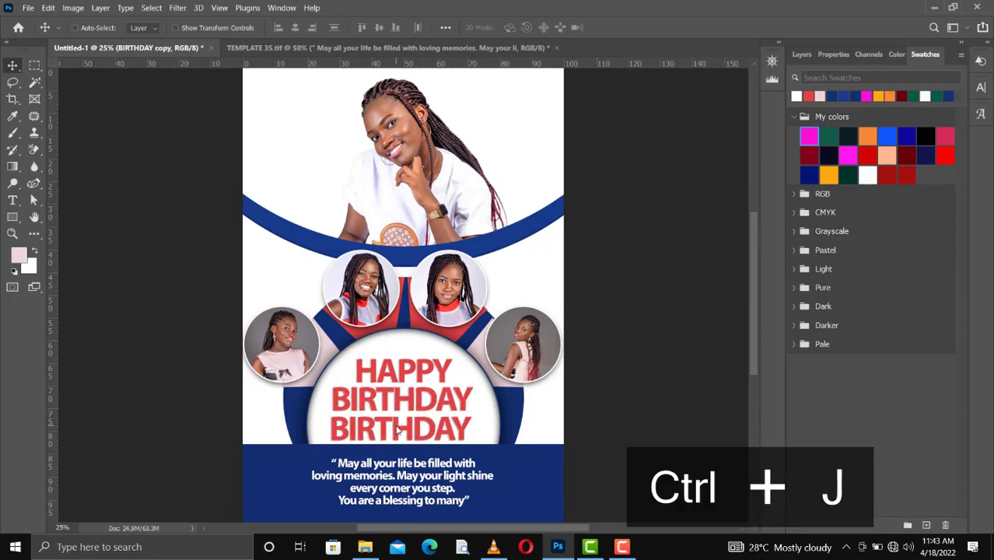
double_click(398, 430)
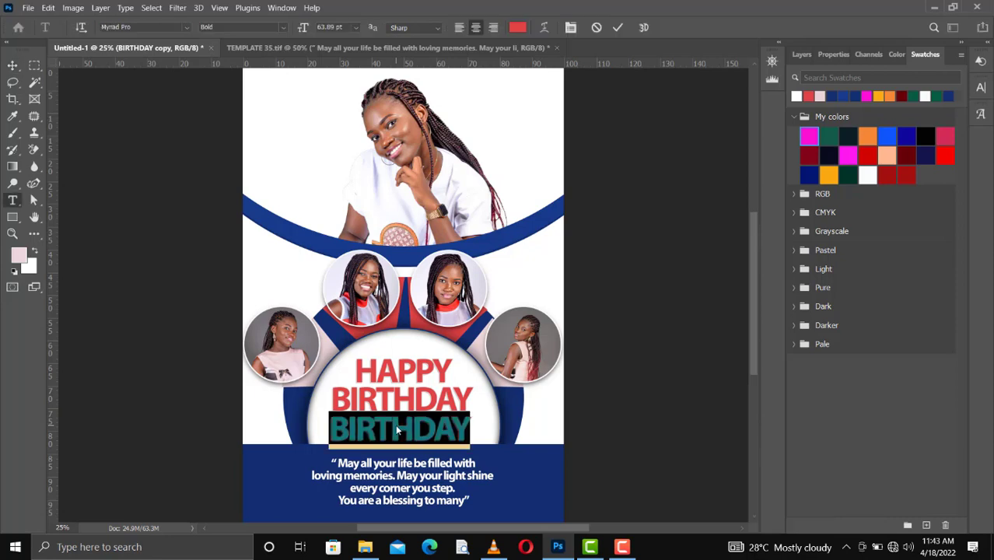
left_click(397, 429)
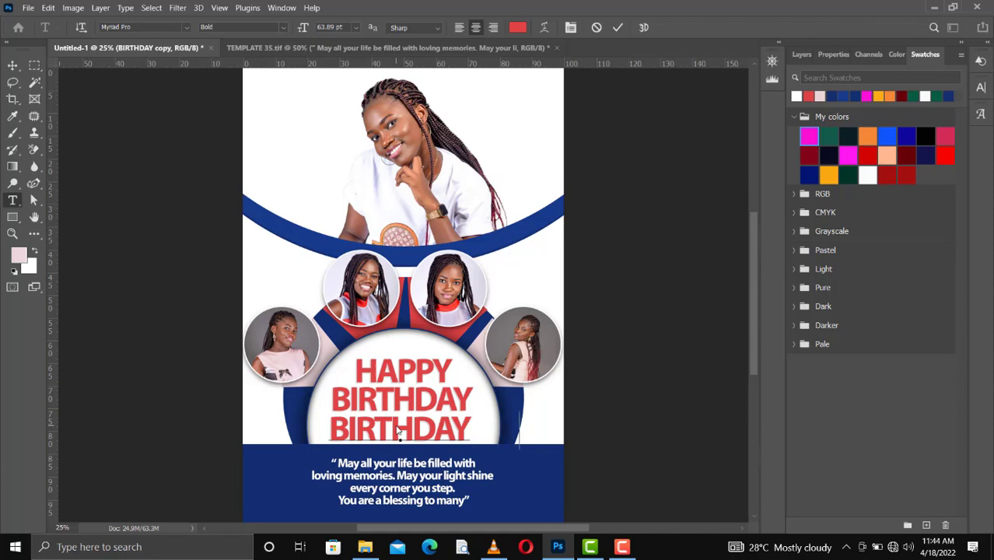
left_click(617, 28)
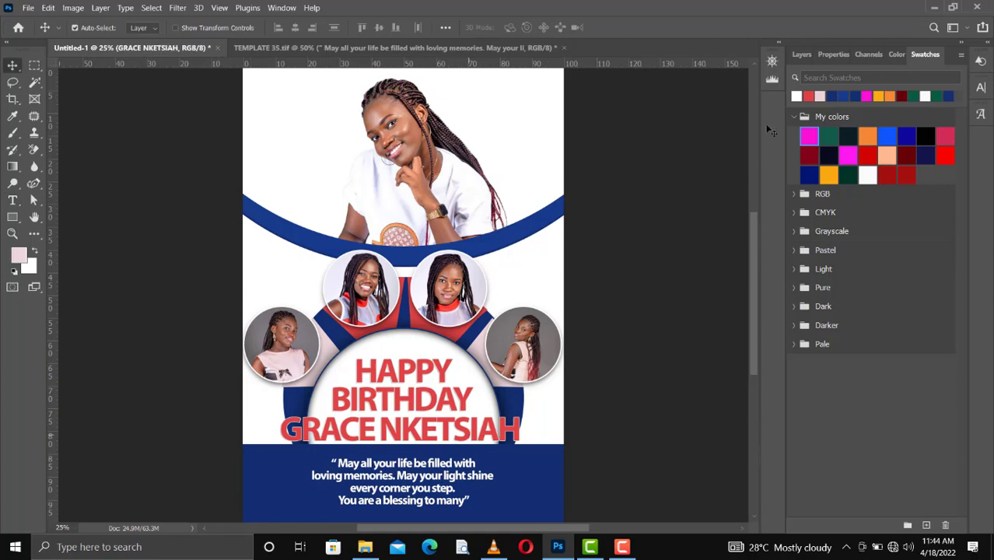
- Clear the layer style from the celebrant's name text and recolor it dark blue
left_click(802, 54)
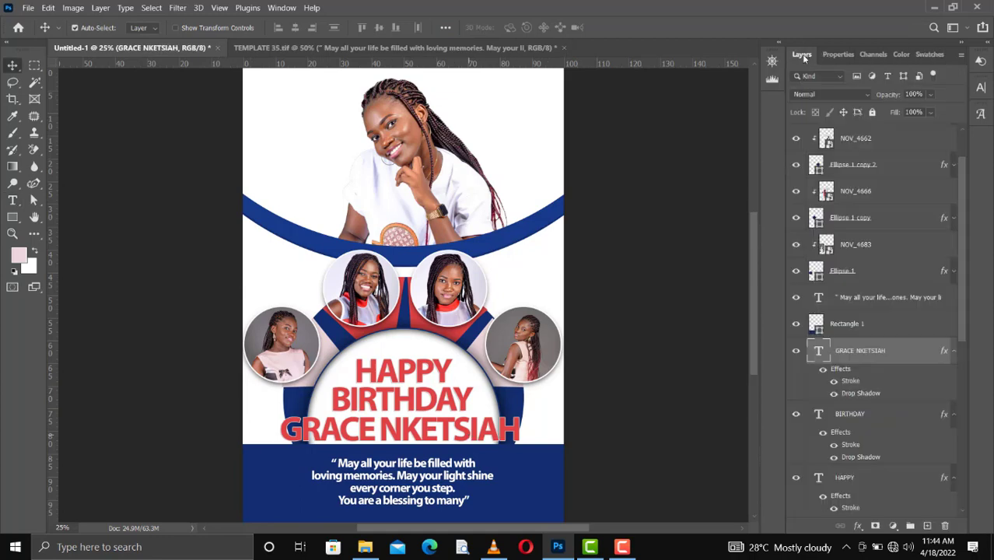
right_click(850, 348)
left_click(713, 458)
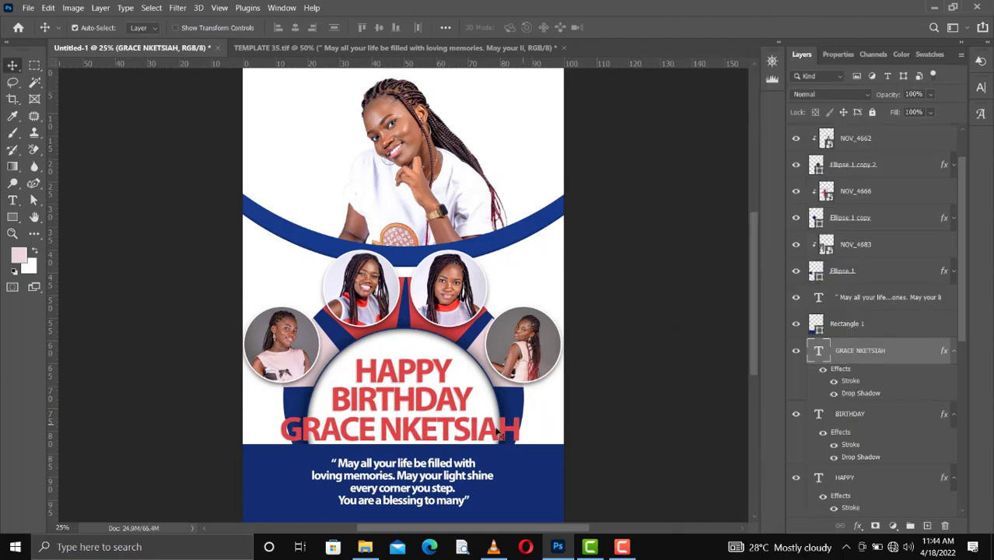
left_click(931, 54)
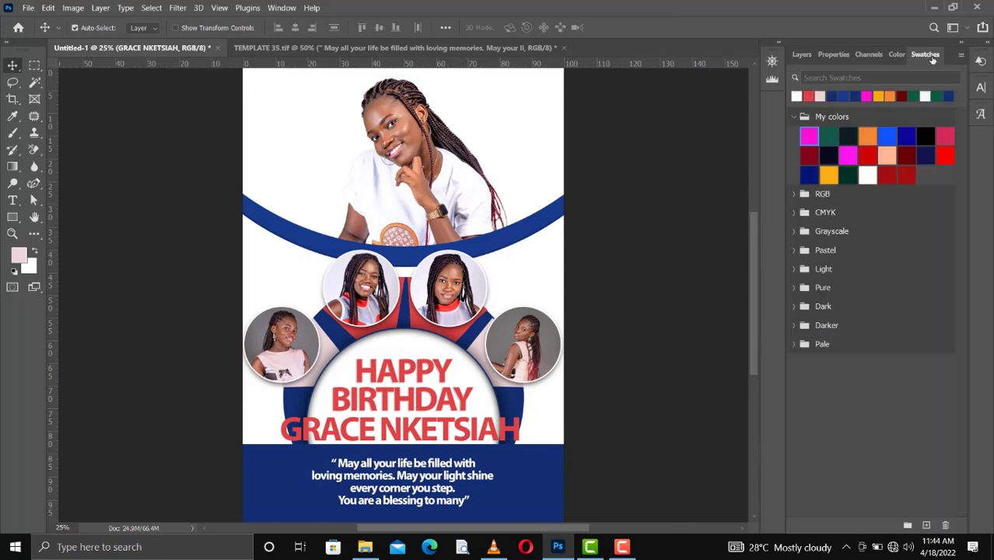
left_click(836, 98, "ctrl")
key("ctrl+BackSpace")
- Scale the celebrant's name down to about 36%, directly beneath BIRTHDAY
key("ctrl+t")
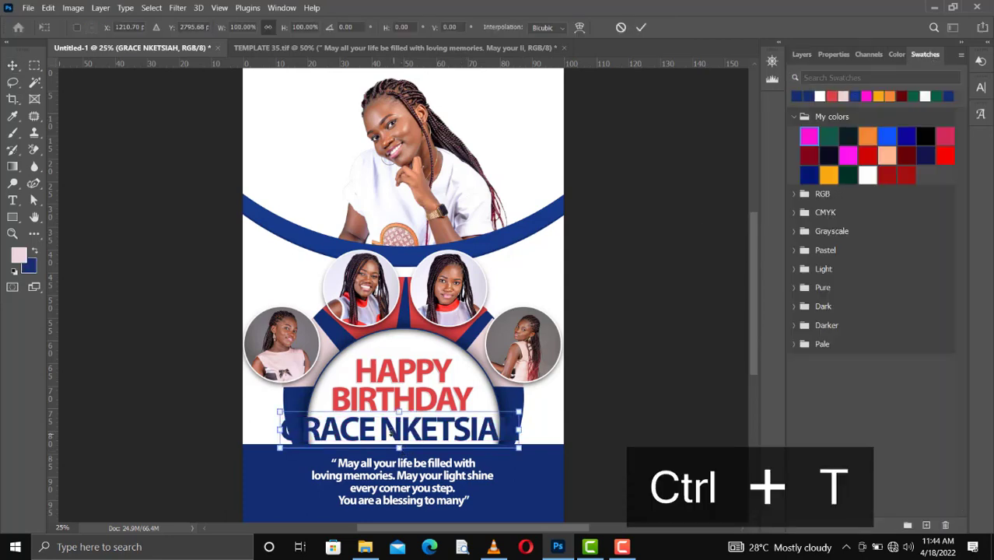
left_click_drag(393, 448, 390, 429)
key("Return")
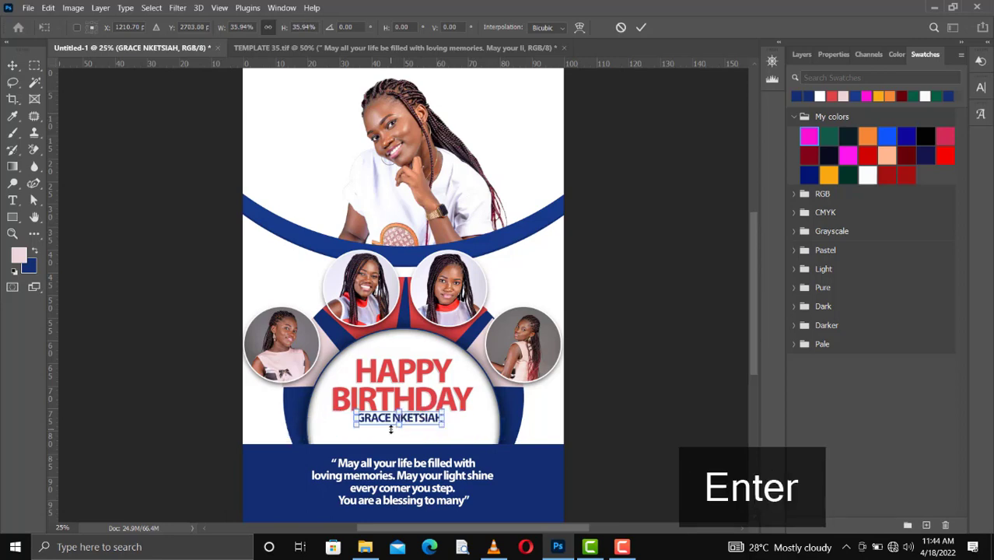
- Nudge the celebrant's name down slightly and enlarge it to about 137.5%, keeping it inside the central circle
key("shift+Down")
key("ctrl+z")
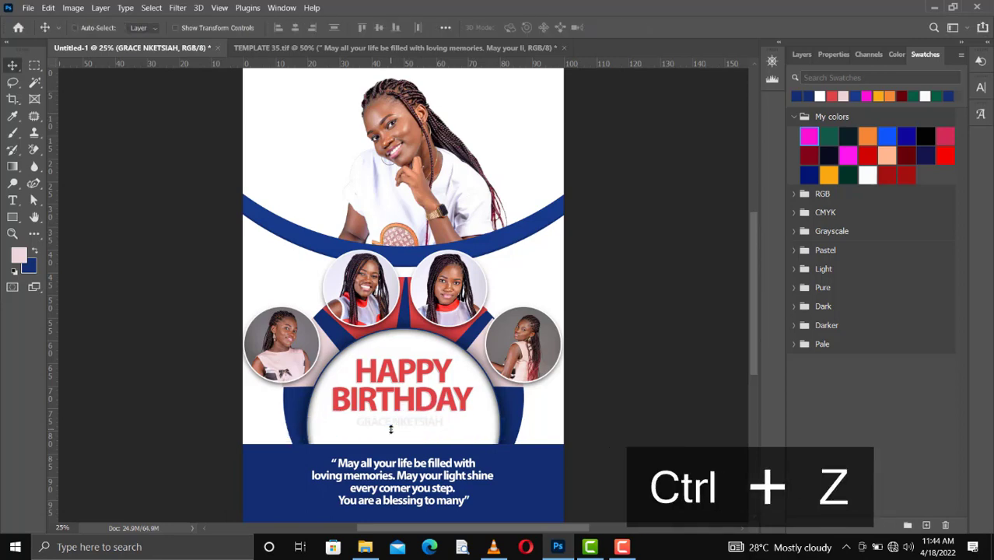
key("Down")
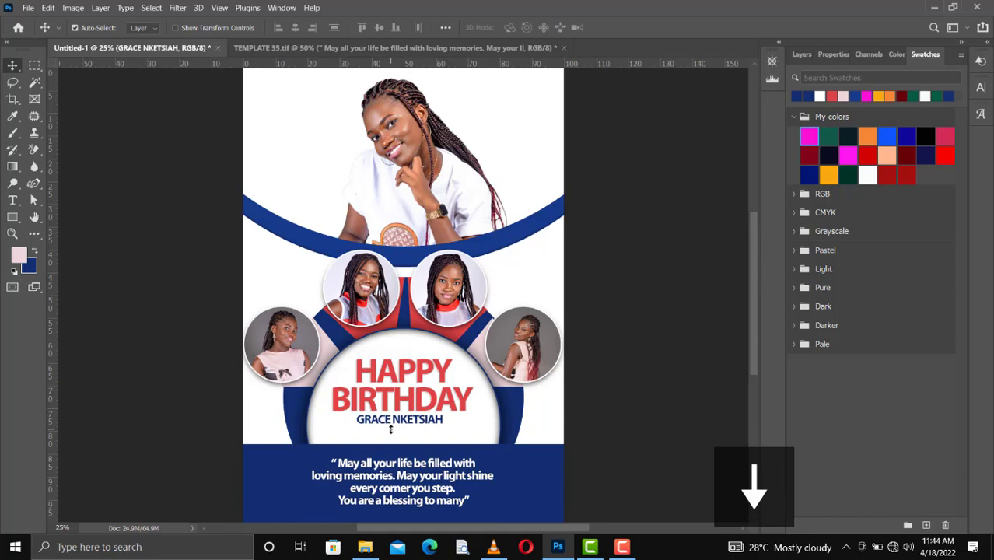
key("shift+Down")
key("ctrl+t")
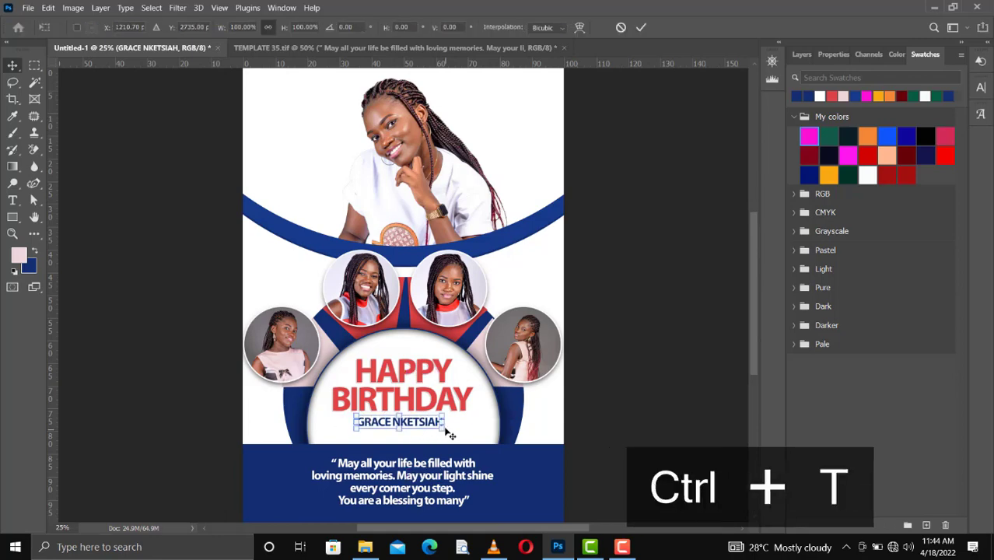
left_click_drag(446, 433, 467, 433)
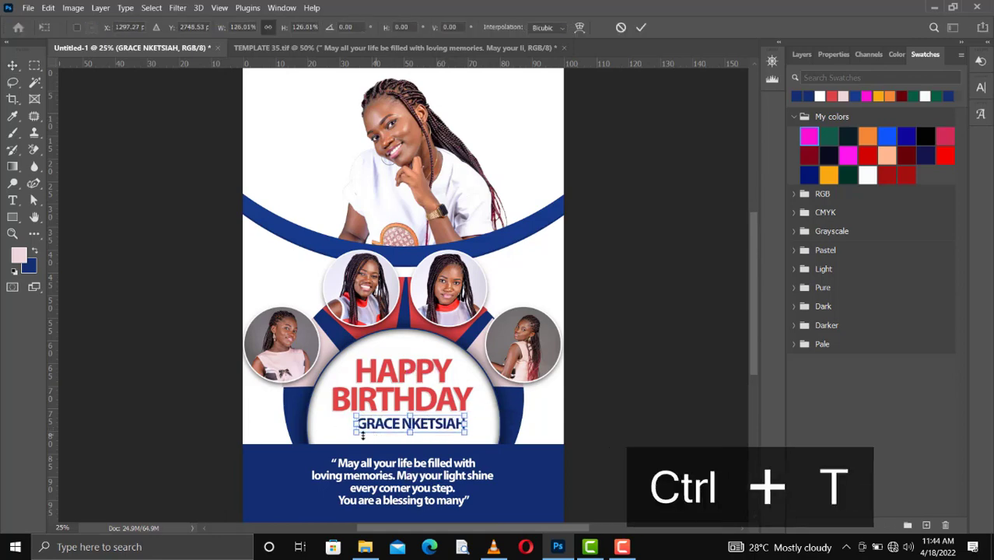
left_click_drag(355, 434, 348, 440)
key("Return")
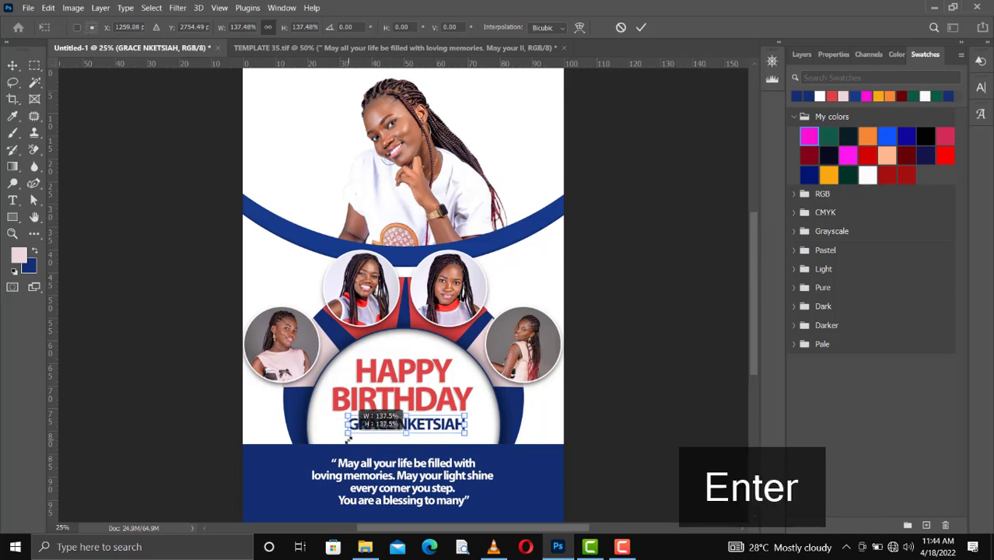
- Move the celebrant's name down and left so it sits centred beneath BIRTHDAY with a small gap
key("shift+Down")
key("shift+Down")
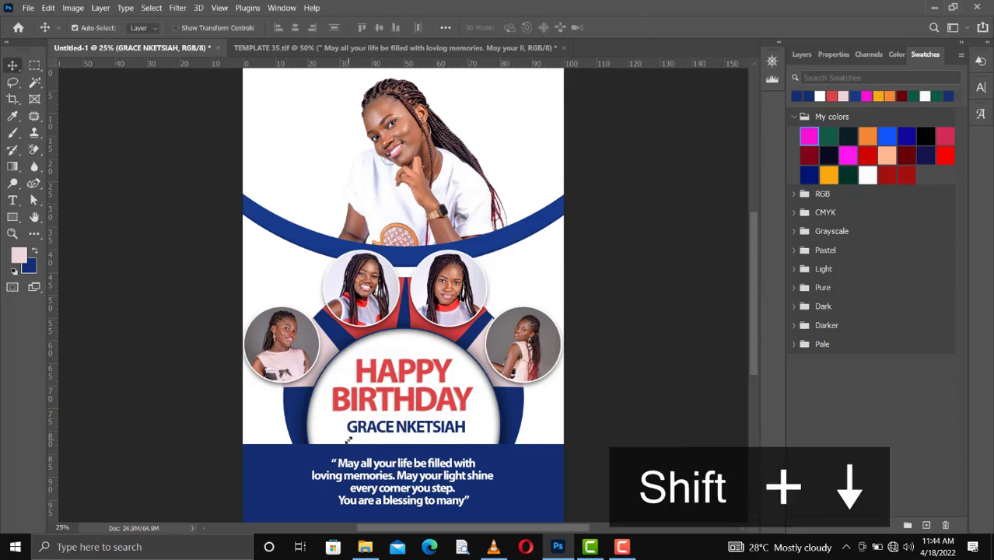
key("Up")
key("Left")
key("Left")
key("Left")
key("Left")
key("Left")
key("Left")
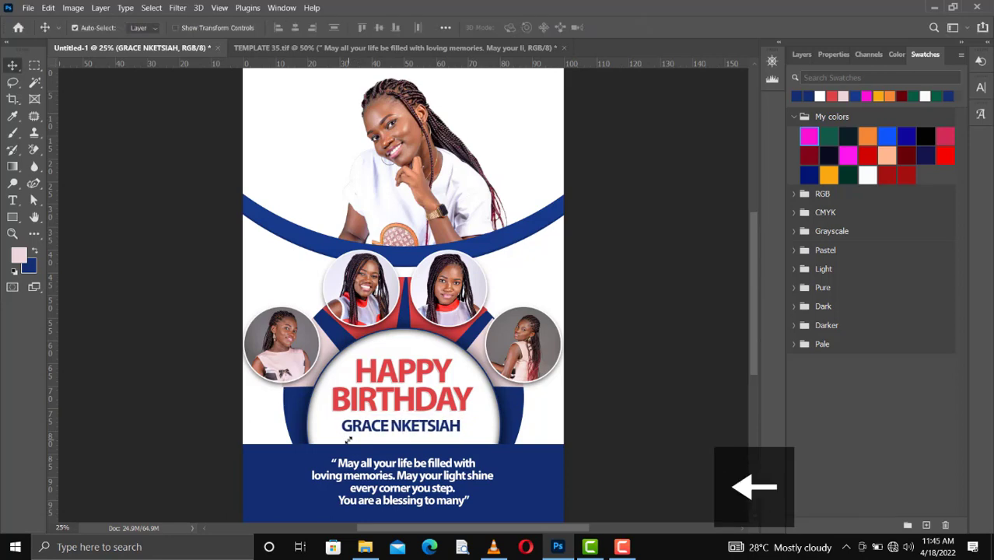
key("Up")
key("Down")
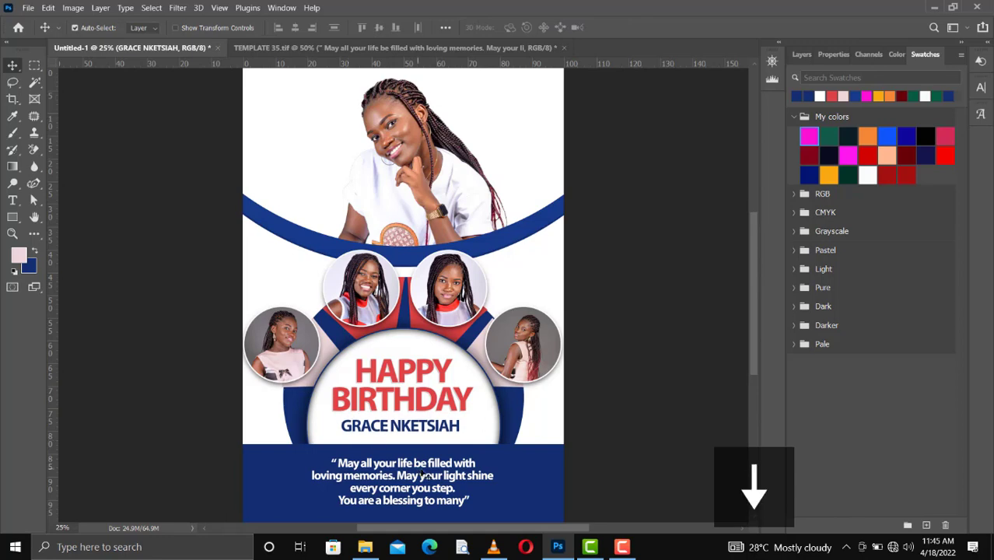
- Shift the wish text slightly right and up to centre it in the dark blue band
left_click_drag(420, 471, 426, 472)
key("Left")
key("Left")
key("Left")
key("Left")
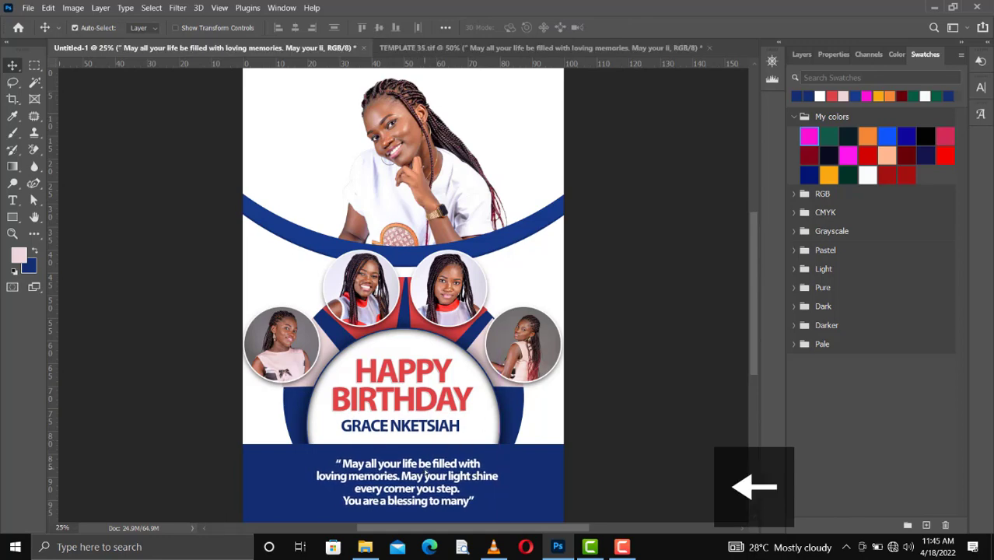
key("Left")
key("Up")
key("Up")
key("Down")
key("Up")
key("Up")
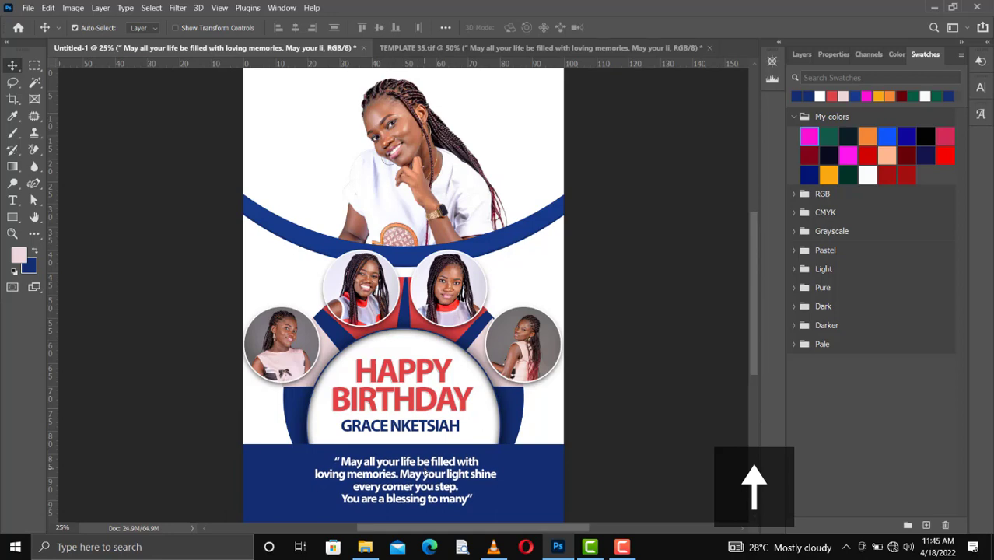
- Nudge the celebrant's name slightly right to align it with the BIRTHDAY line above
left_click(400, 430)
key("Right")
key("Up")
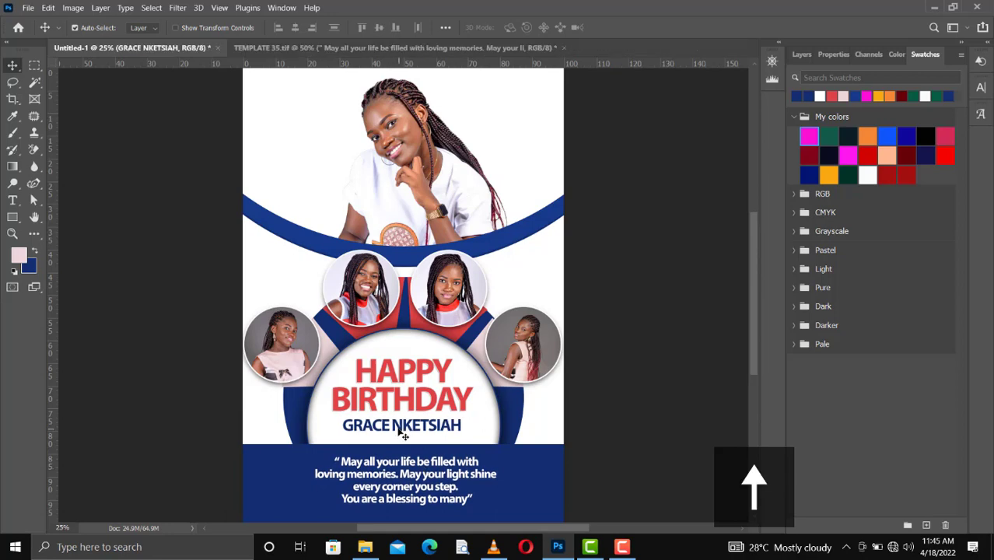
key("Down")
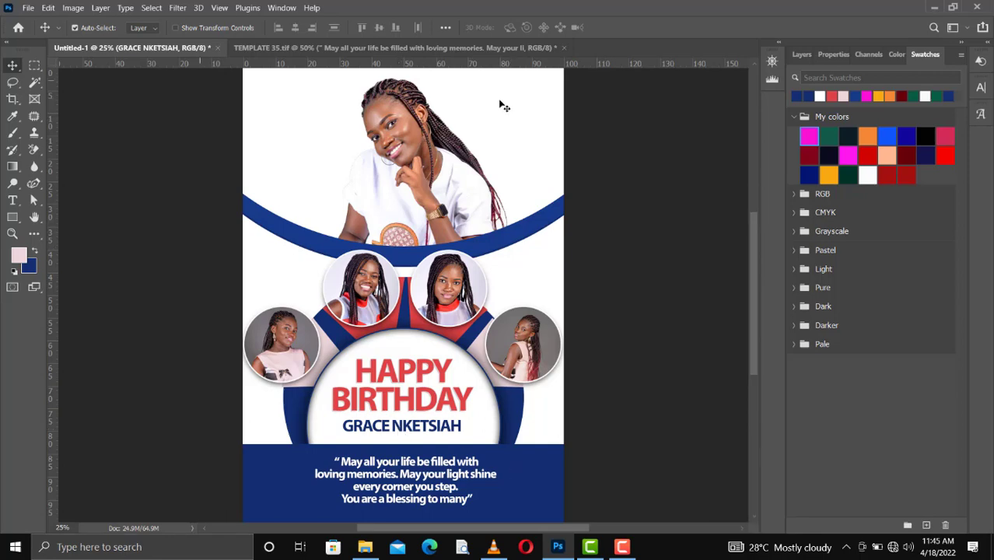
- Add a horizontal text line with the celebrant's birthday day and month in the white area beside the portrait's head
left_click(14, 201)
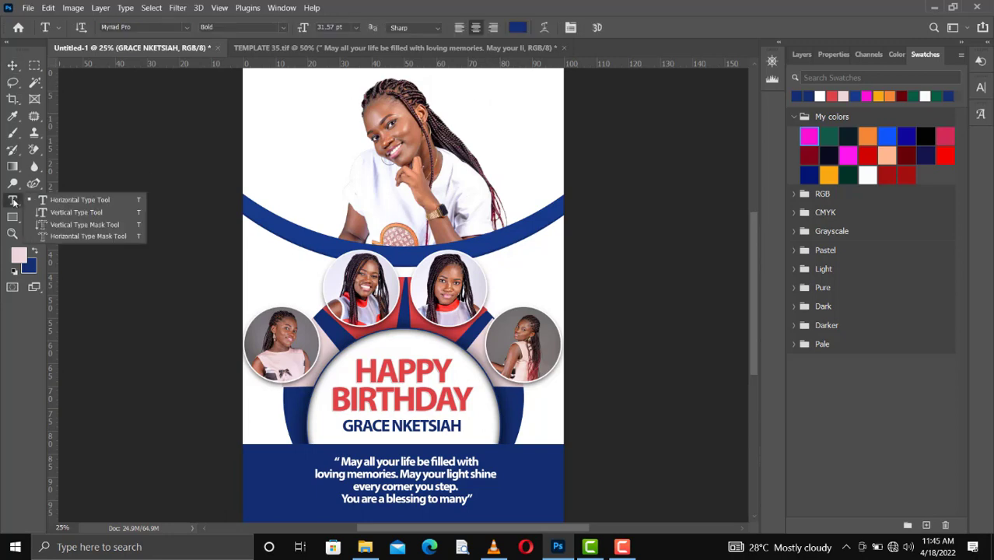
left_click(70, 200)
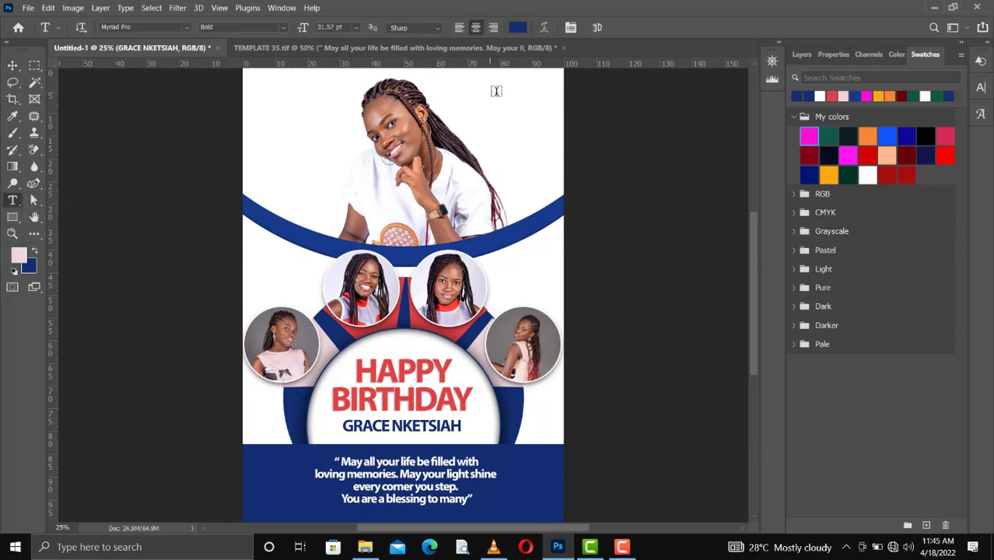
left_click(482, 92)
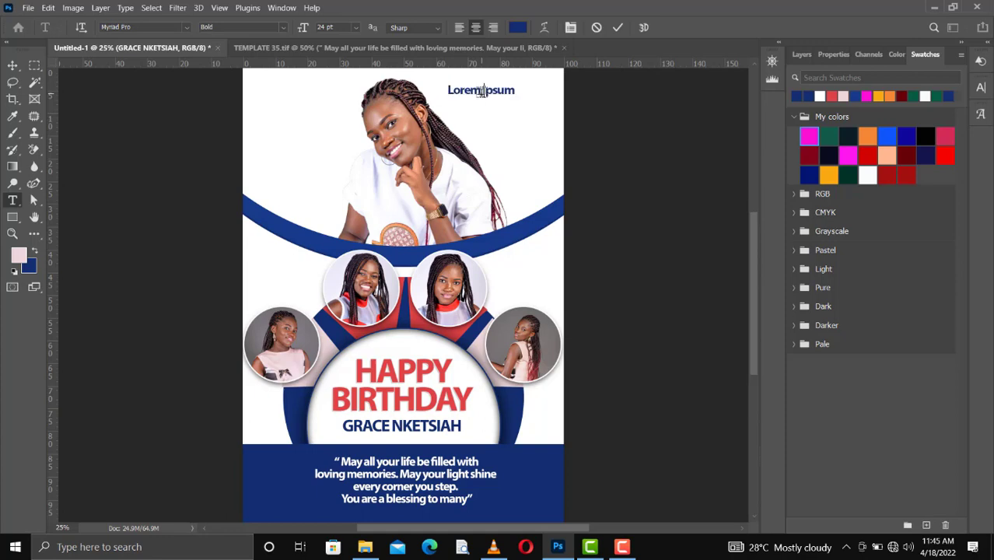
type("25TH")
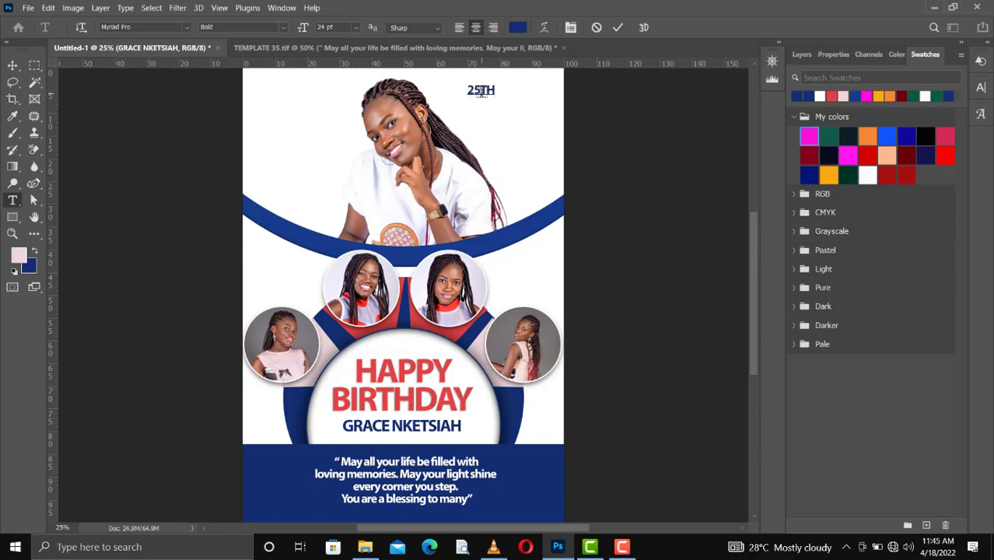
type(" MAY")
left_click(618, 29)
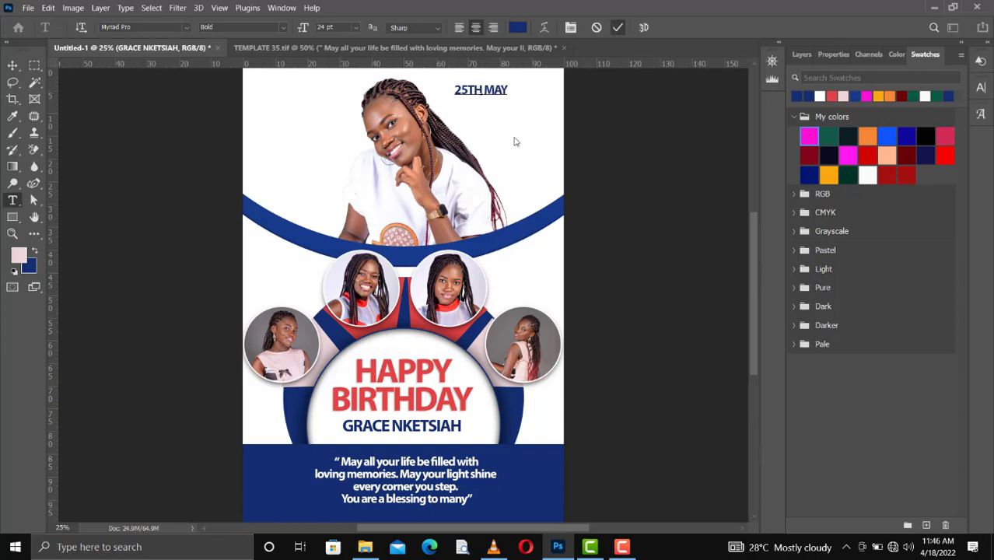
- Move the birthday date text right and slightly up, towards the poster's upper-right corner
key("v")
left_click_drag(490, 98, 514, 95)
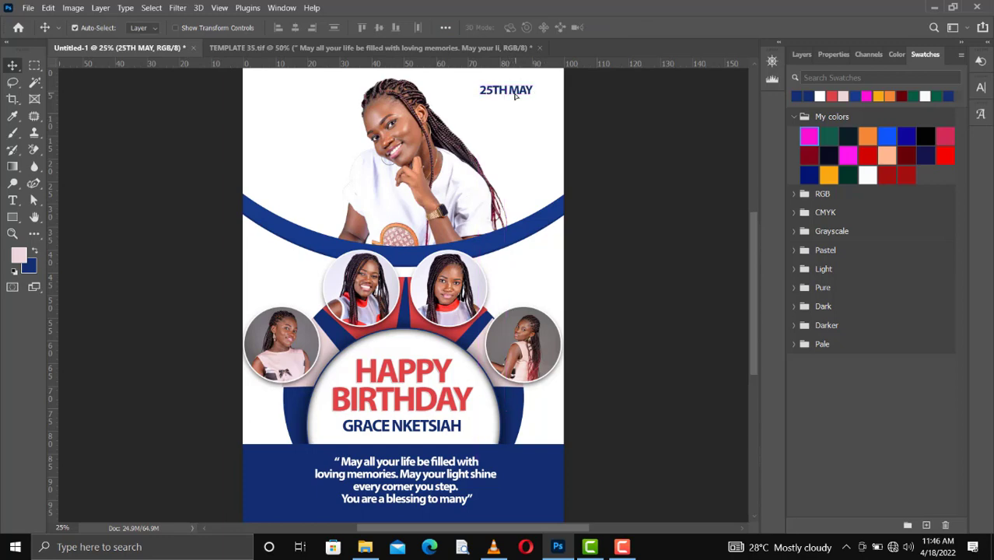
key("Right")
key("Right")
key("Right")
key("Right")
key("Right")
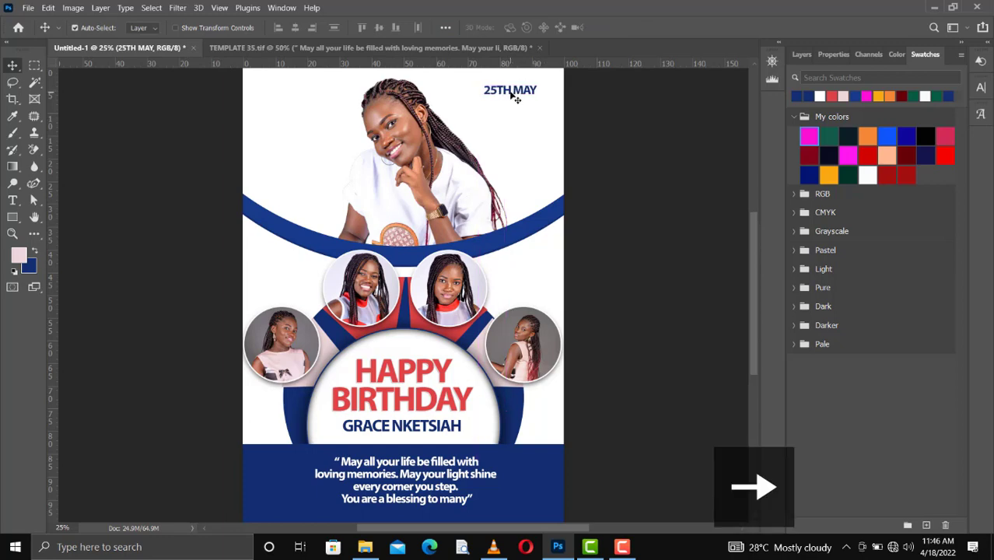
key("Down")
key("Up")
key("Up")
key("Right")
key("Right")
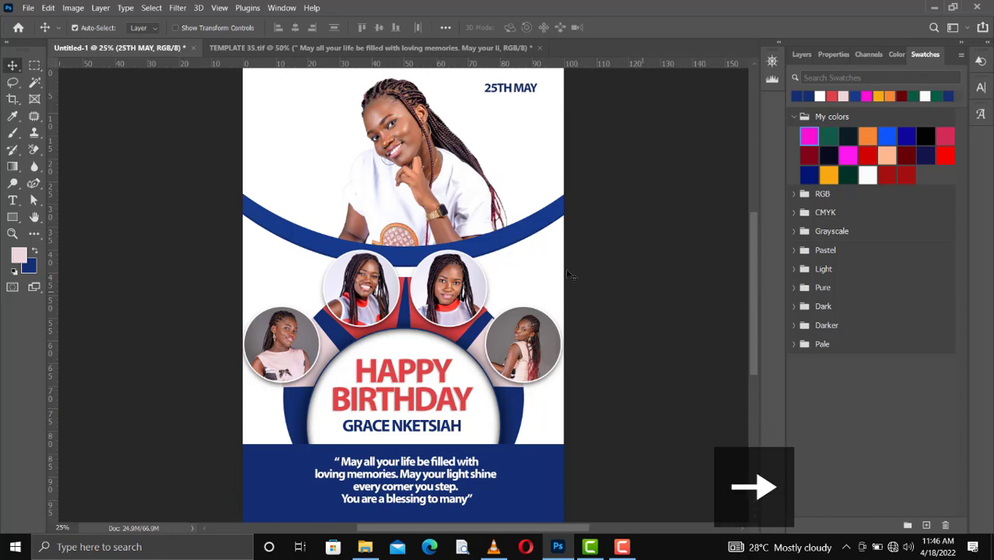
- Hide the blue curved band layers Shape 2 copy 2 and Shape 2 below the portrait
left_click(502, 249)
left_click(800, 55)
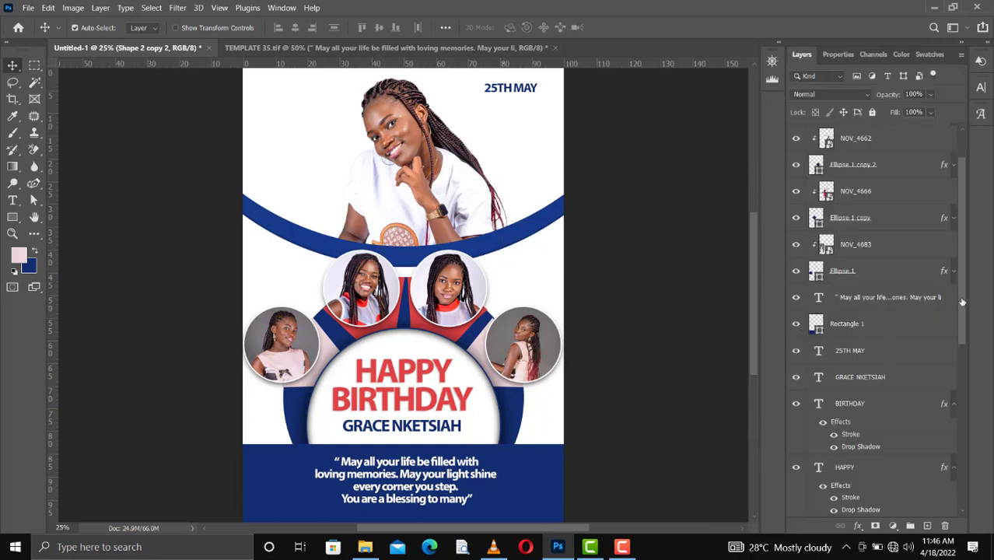
left_click_drag(961, 301, 960, 440)
left_click(794, 372)
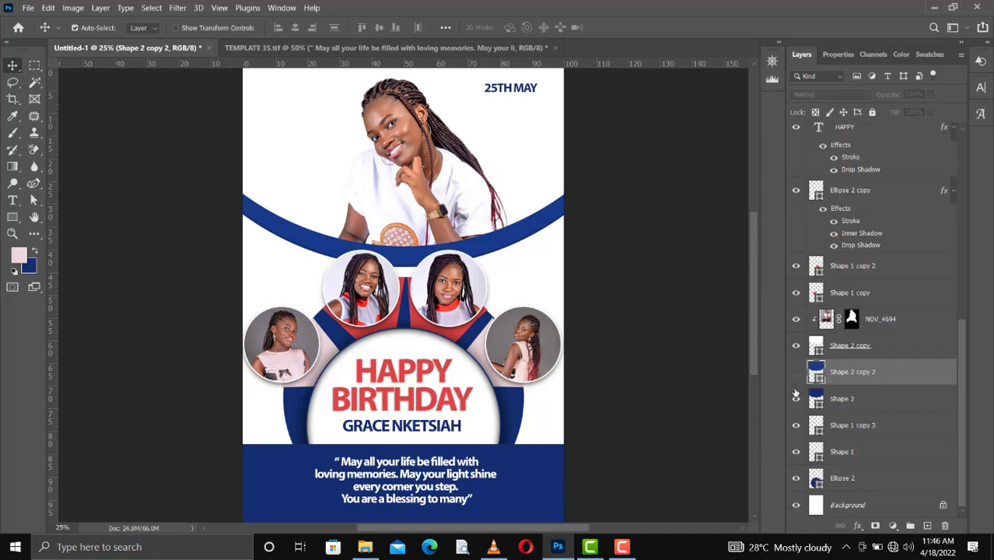
left_click(795, 395)
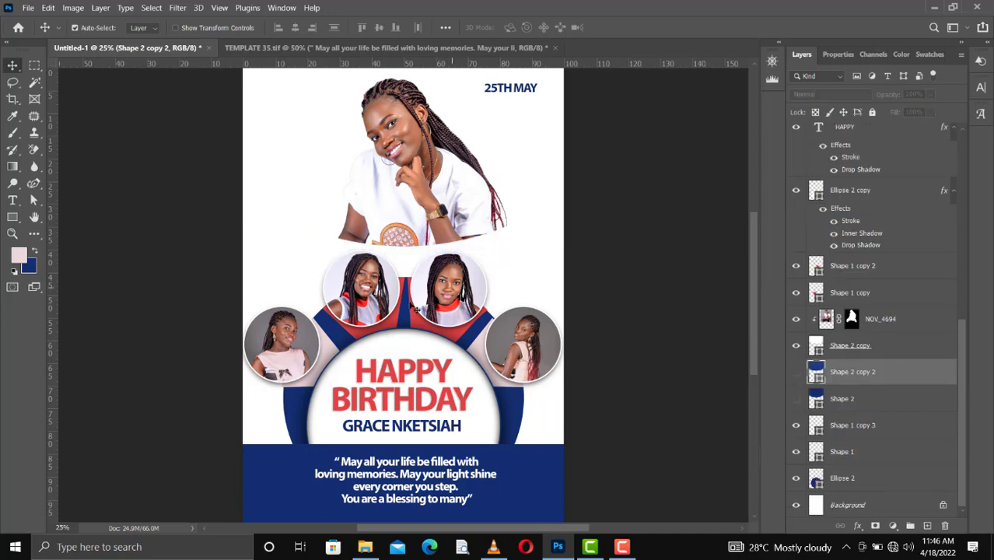
left_click(852, 426)
key("shift+Down")
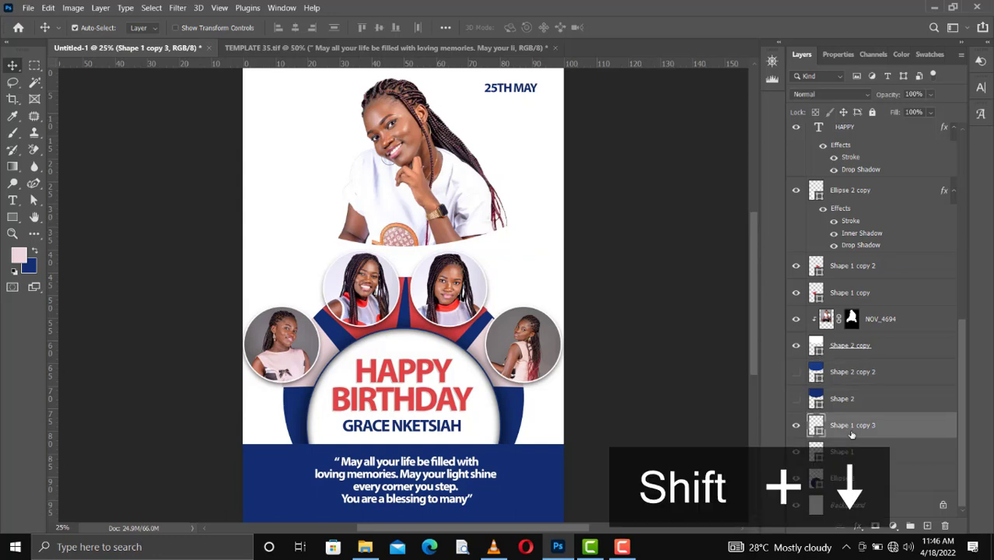
key("ctrl+z")
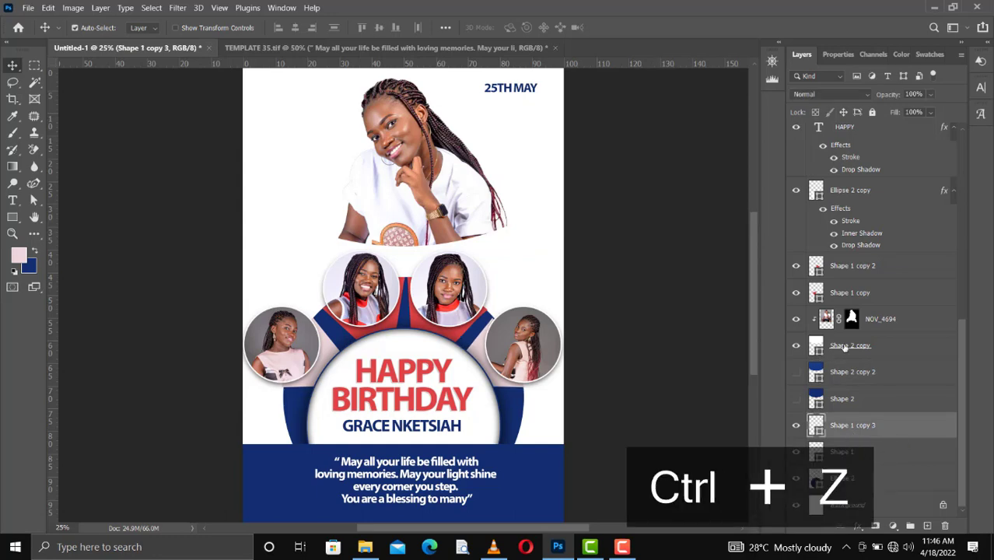
- Lower the Shape 2 copy clipping shape so the portrait extends down behind the two upper circular photos
left_click(844, 347)
key("shift+Down")
key("shift+Down")
key("shift+Down")
key("shift+Down")
key("shift+Down")
key("shift+Down")
key("shift+Down")
key("shift+Down")
key("shift+Down")
key("shift+Down")
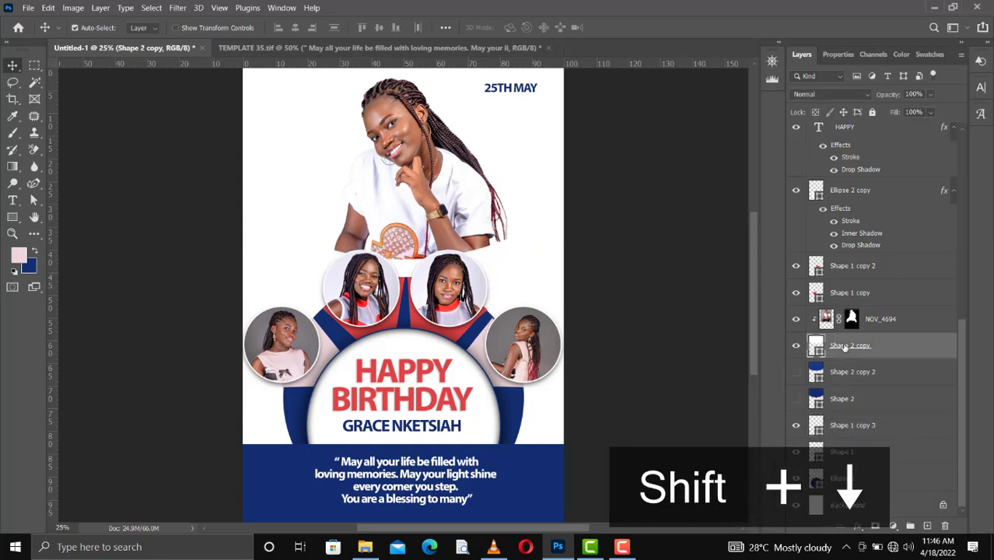
key("shift+Down")
key("shift+Down")
key("shift+Down")
key("shift+Down")
key("shift+Down")
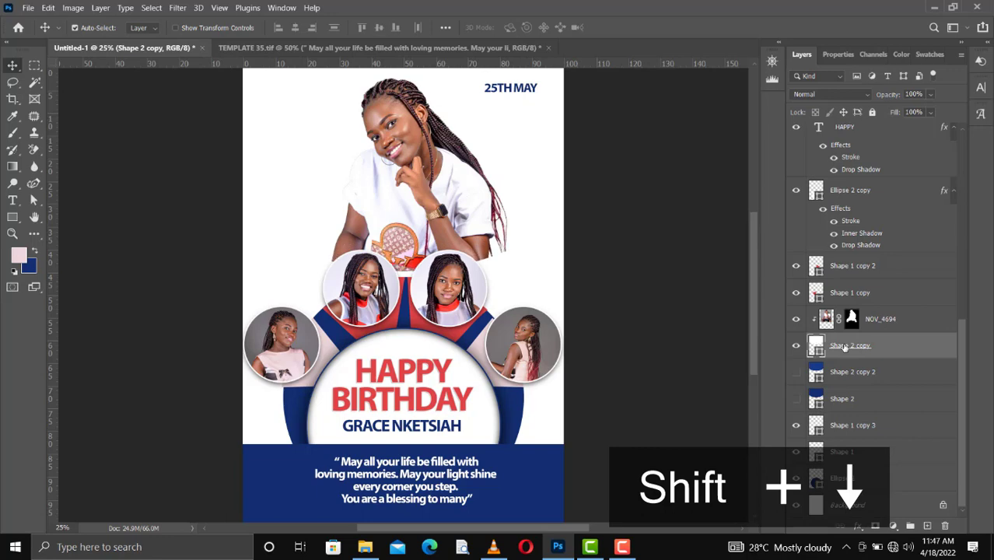
- Shift the NOV_4694 portrait left so it is balanced above the circular photos
left_click(434, 194)
key("shift+Left")
key("shift+Left")
key("shift+Left")
key("shift+Left")
key("shift+Left")
key("shift+Left")
key("shift+Left")
key("shift+Left")
key("shift+Left")
key("shift+Left")
key("shift+Left")
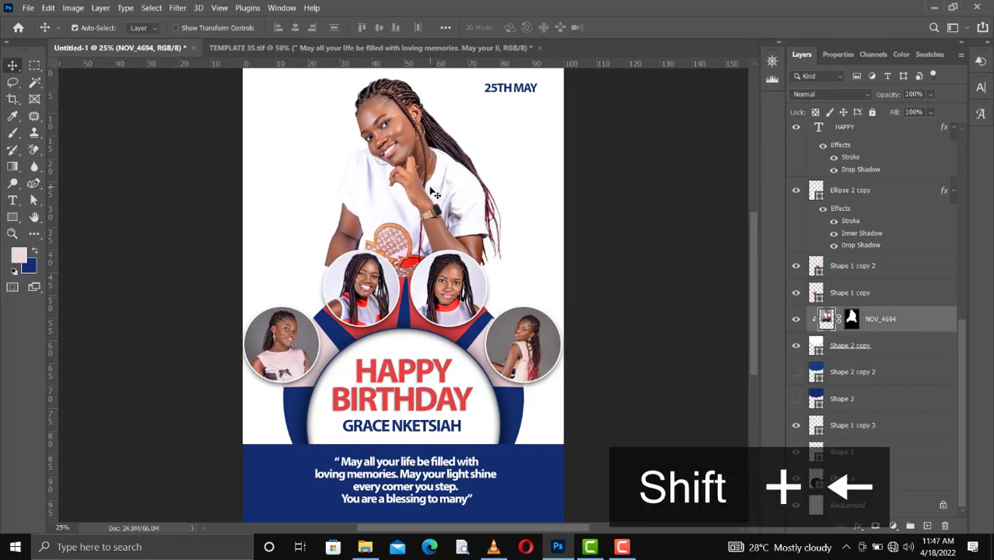
key("Right")
key("Right")
key("Right")
key("Right")
key("Right")
key("Right")
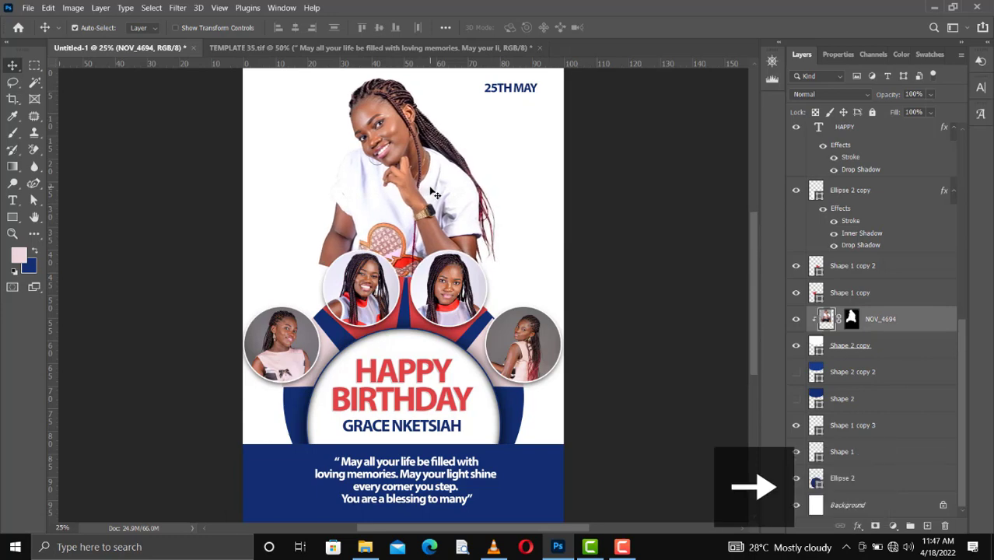
key("shift+Right")
key("shift+Right")
key("shift+Right")
key("shift+Right")
key("shift+Right")
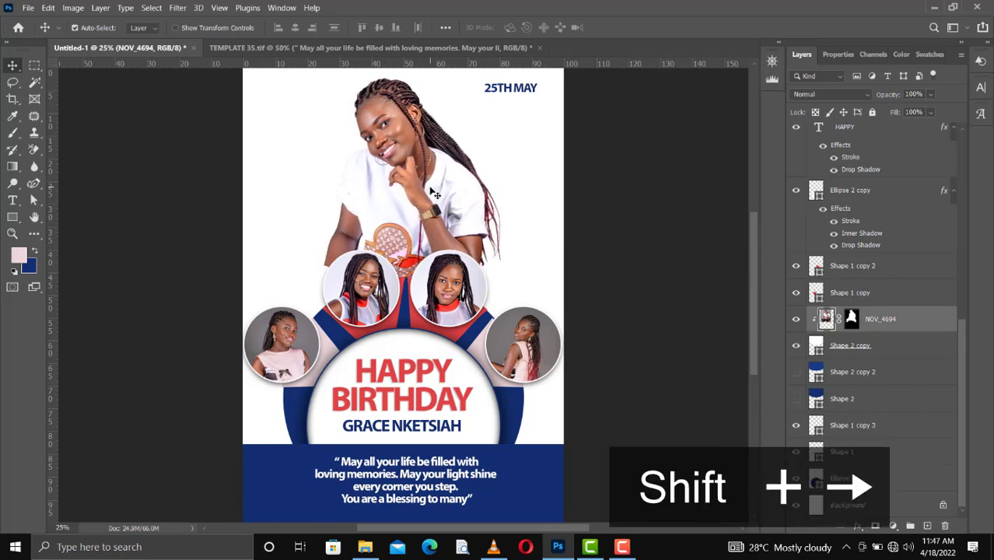
key("shift+Left")
key("shift+Left")
key("shift+Left")
key("shift+Left")
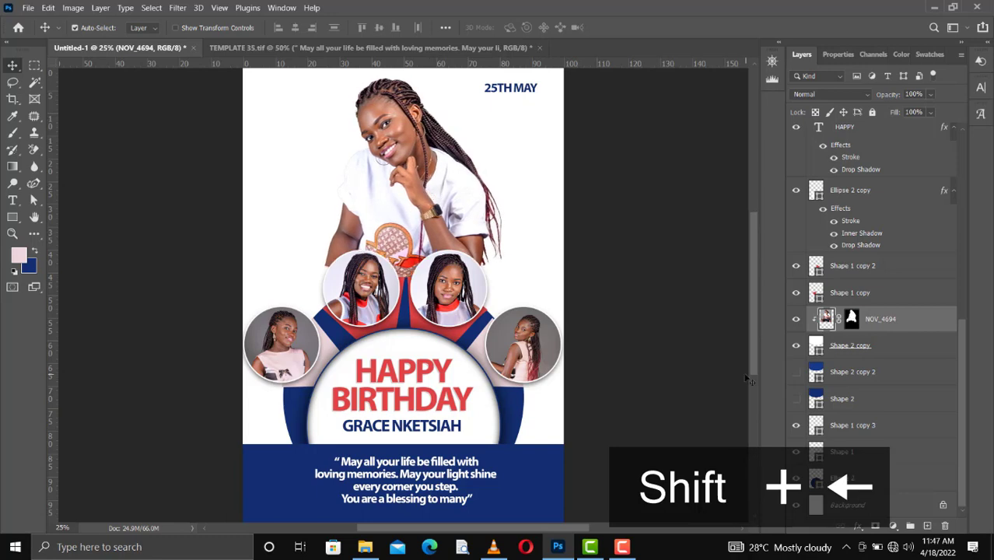
- Delete the two hidden blue band layers, Shape 2 copy 2 and Shape 2
left_click(852, 372)
key("Delete")
key("Delete")
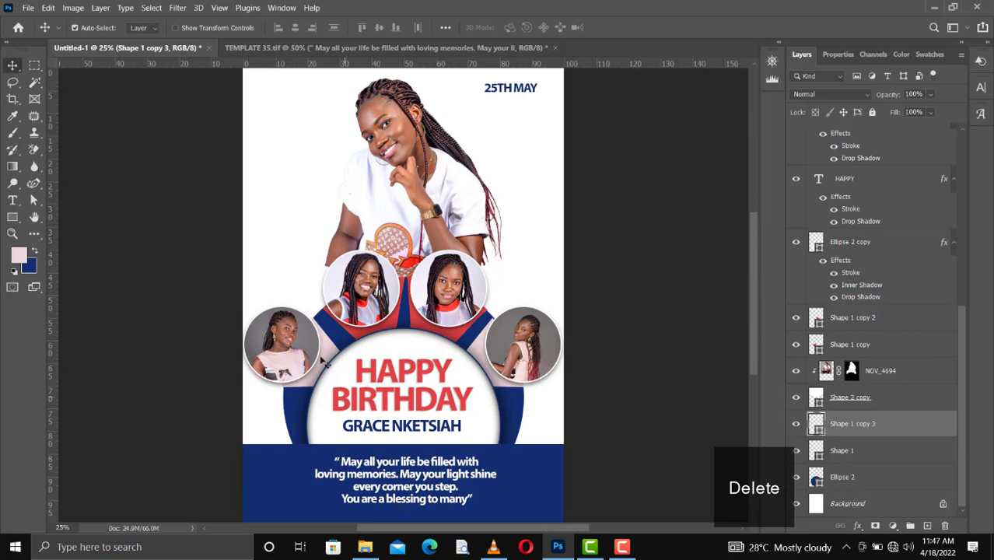
- Move the birthday date text slightly further right, closer to the poster's edge
left_click(292, 287)
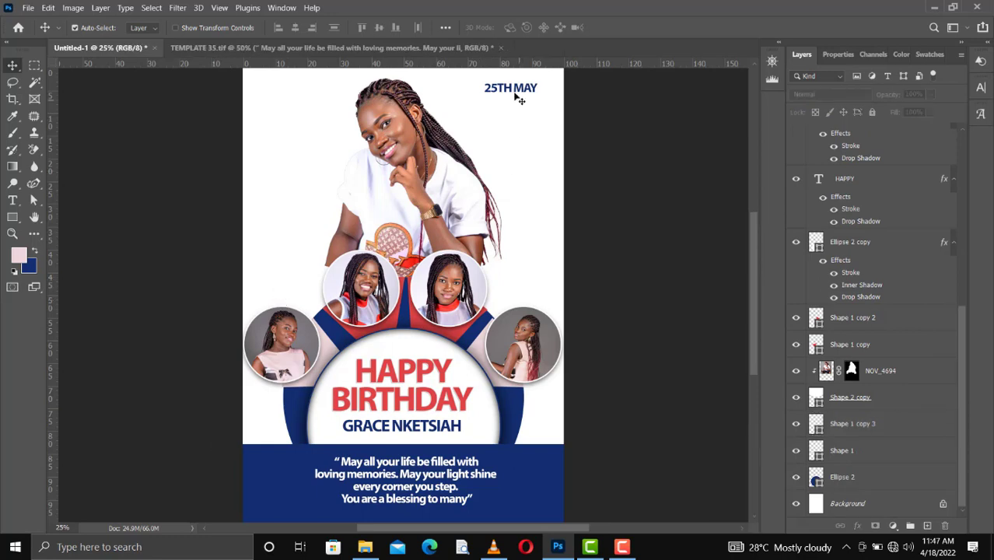
left_click_drag(524, 93, 532, 92)
- Draw a thin horizontal rectangle about 418 px wide and 7 px high just above the birthday date text
left_click(14, 219)
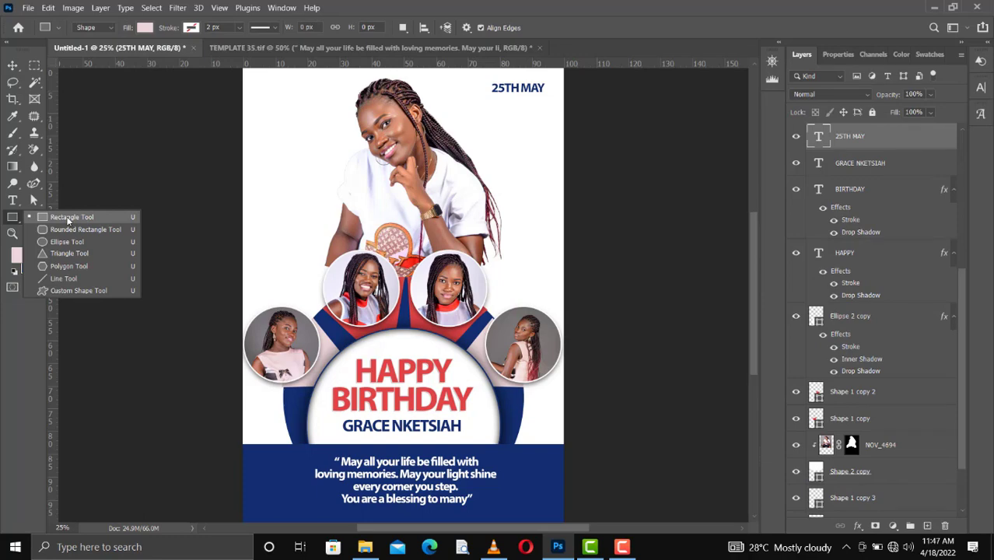
left_click(71, 218)
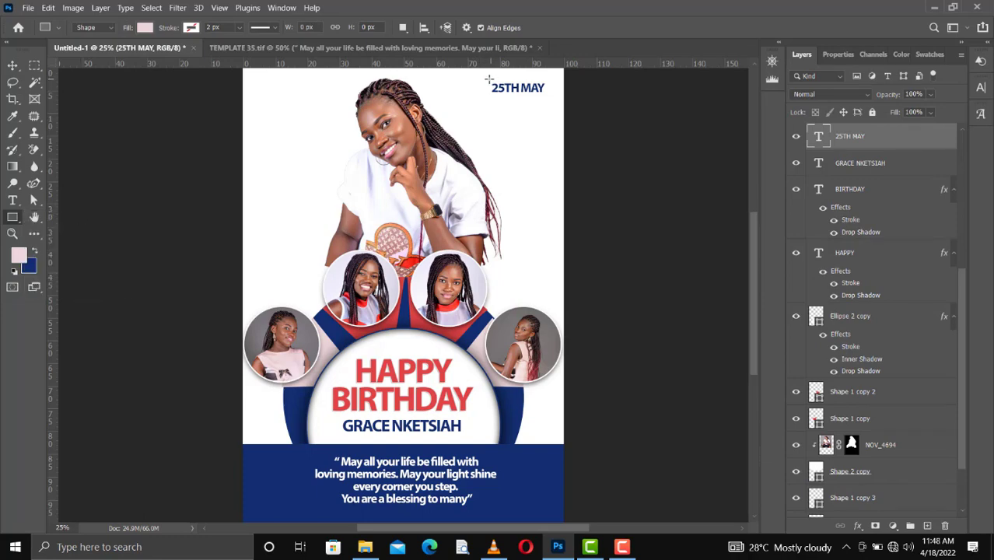
left_click_drag(488, 79, 545, 79)
key("ctrl+z")
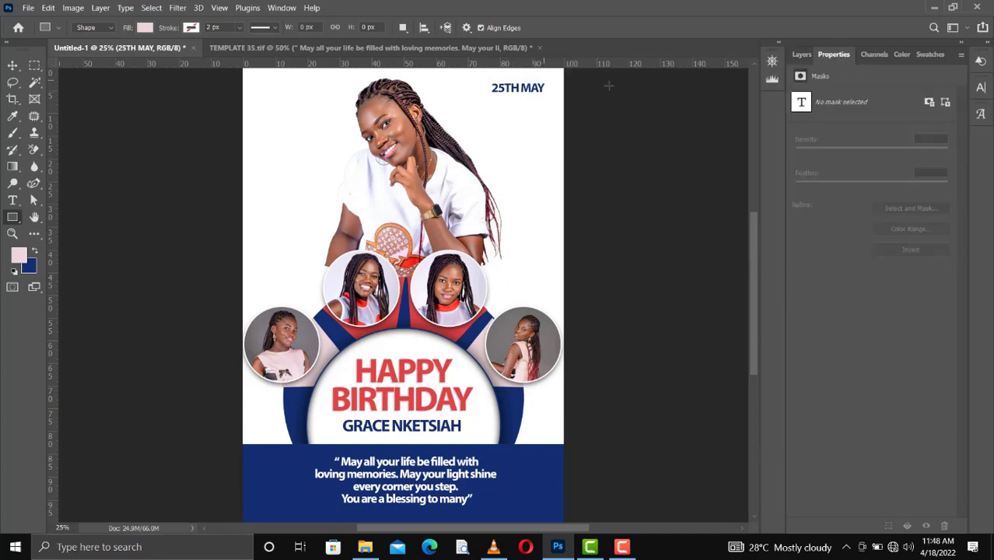
key("ctrl+shift+z")
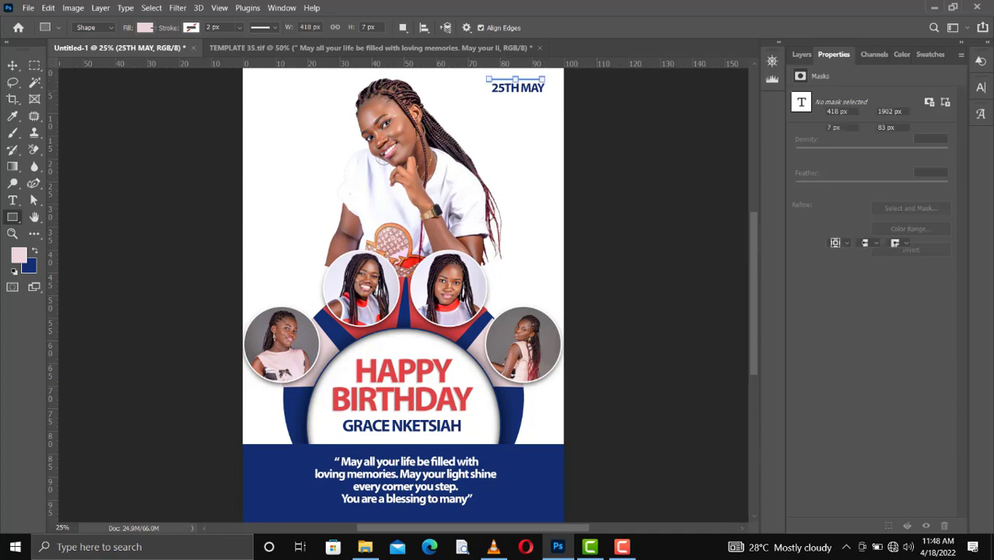
- Fill the thin rectangle above the date with the poster's dark blue
left_click(145, 28)
left_click(66, 96)
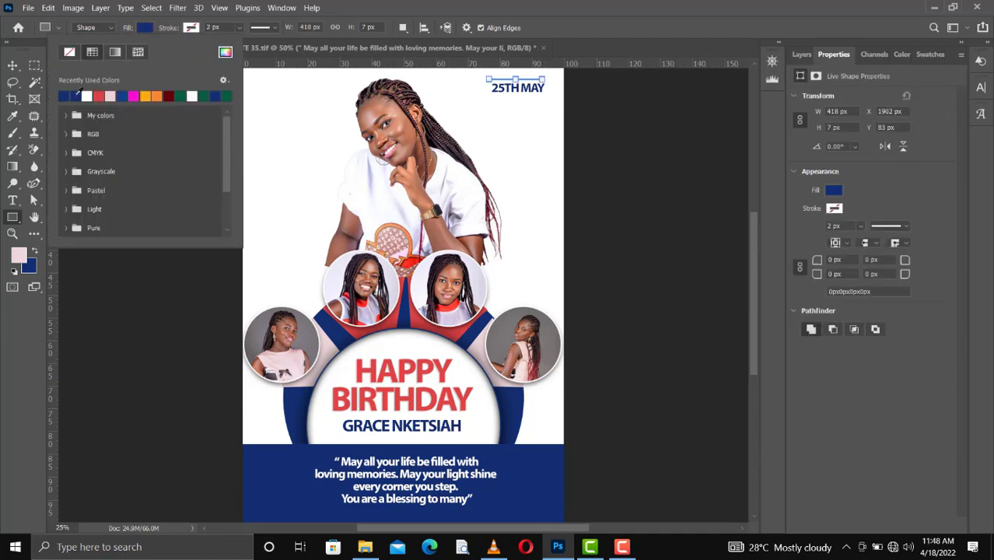
left_click(427, 181)
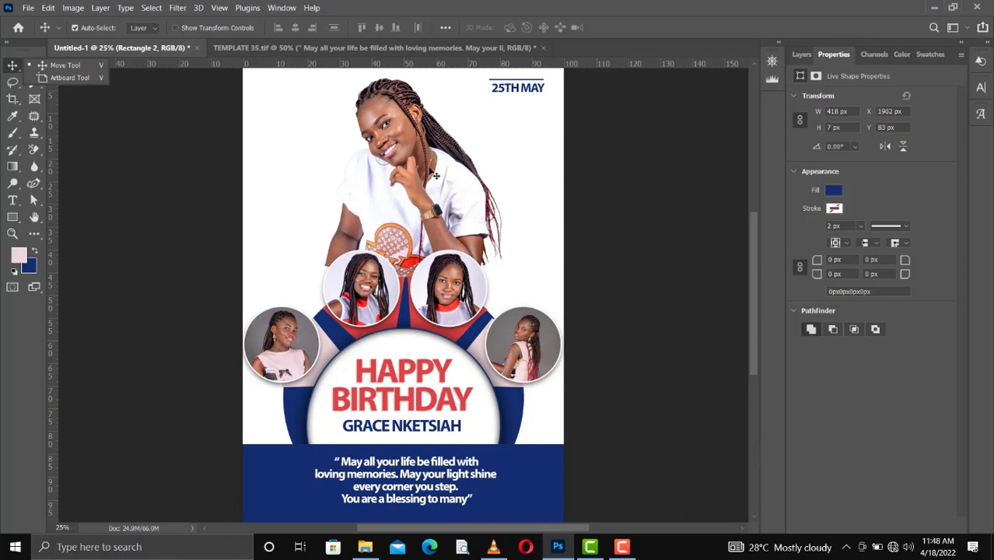
- Nudge the blue line down closer to the birthday date text, to a Y position of 91 px
left_click(90, 65)
key("Down")
key("Down")
key("Down")
key("Down")
key("Down")
key("Down")
key("Down")
key("Down")
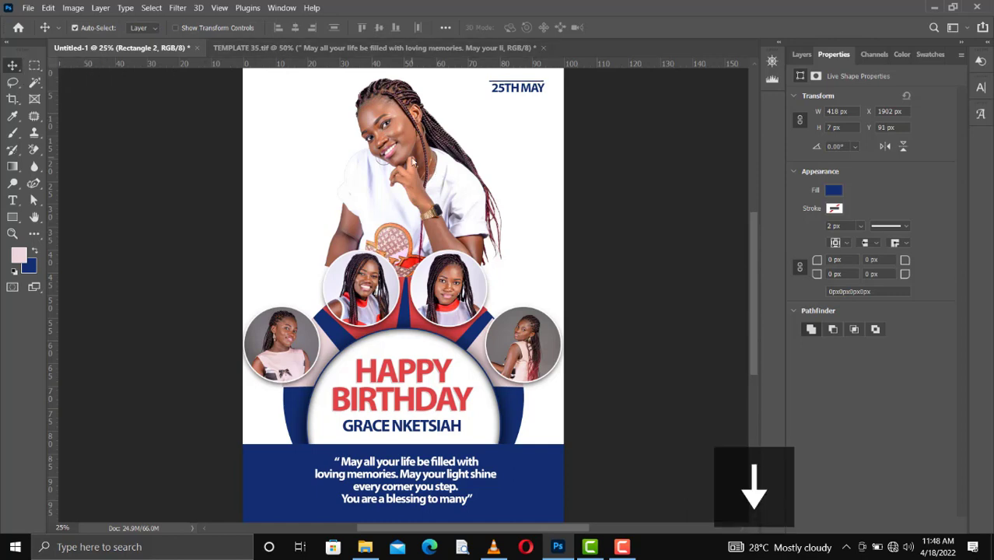
key("Up")
key("Up")
key("Up")
key("Up")
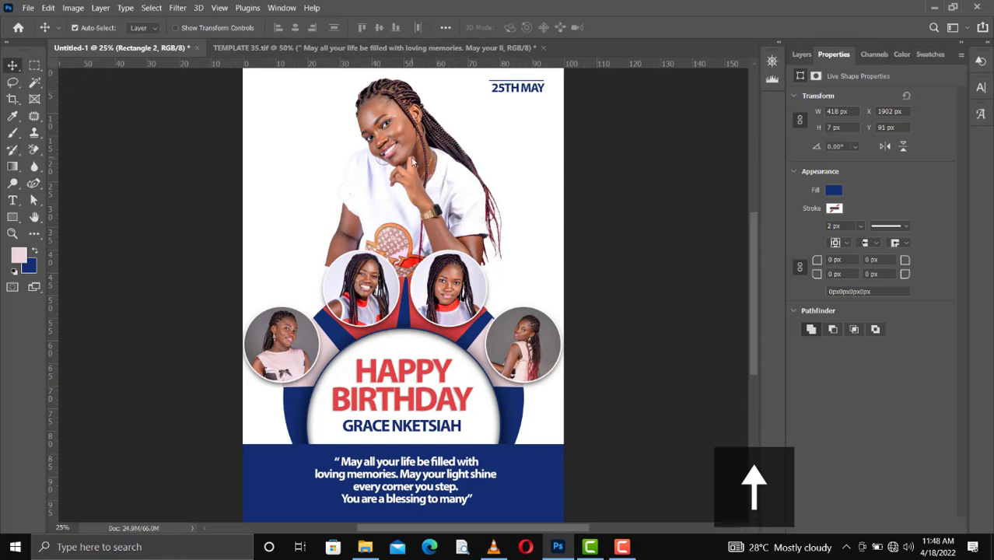
- Duplicate the blue line and move the copy straight down to just below the date text, at Y 207 px
key("ctrl+j")
key("shift+Down")
key("shift+Down")
key("shift+Down")
key("shift+Down")
key("shift+Down")
key("shift+Down")
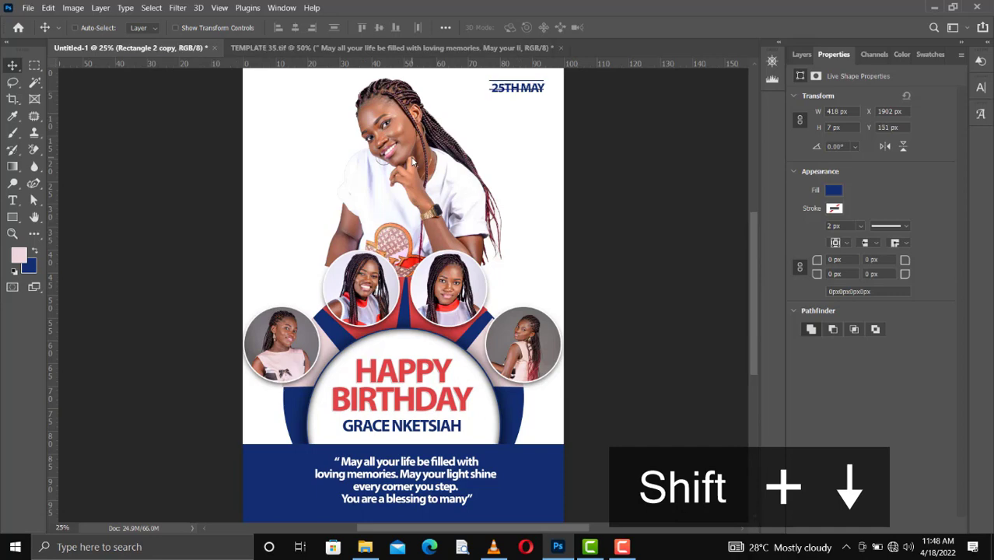
key("shift+Down")
key("shift+Down")
key("shift+Down")
key("shift+Down")
key("shift+Down")
key("shift+Down")
key("Up")
key("Up")
key("Up")
key("Up")
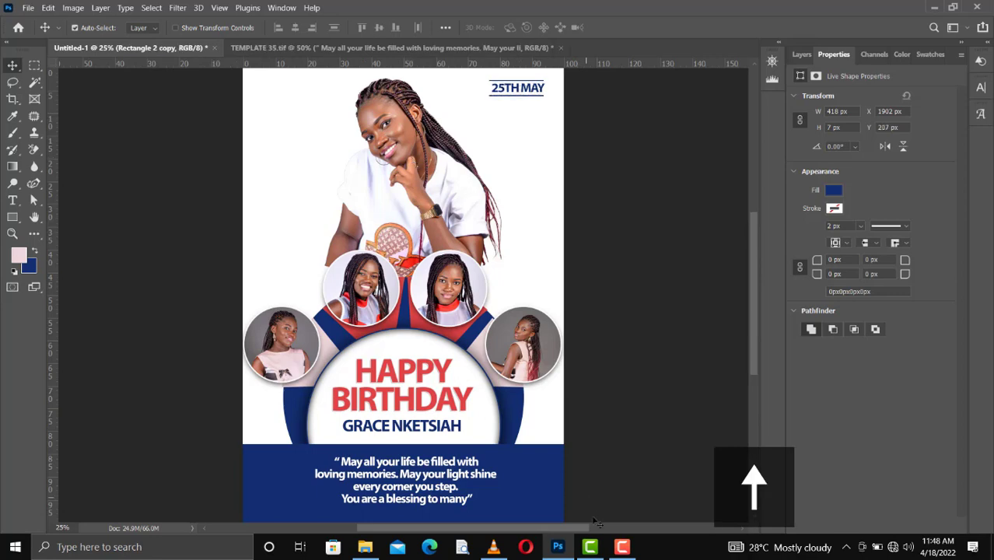
left_click(622, 547)
left_click(334, 83)
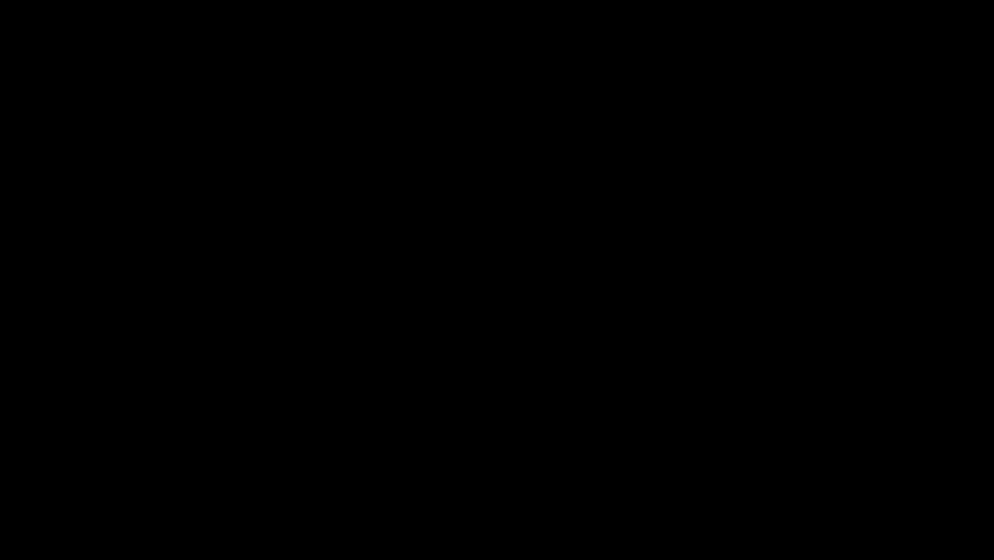